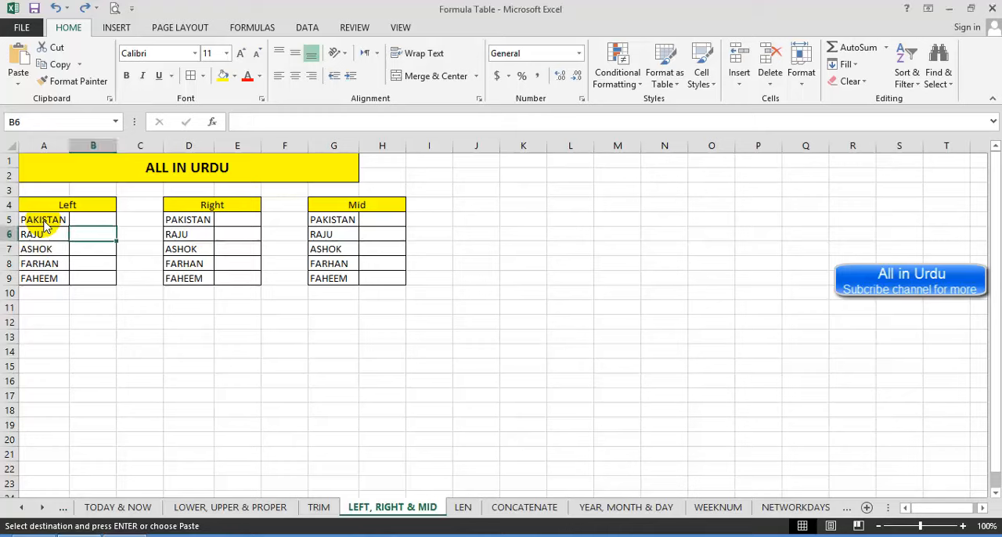
Step: Extract the first three characters of A5 with =LEFT(A5,3) in B5 and fill the formula down to B9
{"action": "left_click", "coordinate": [33, 220]}
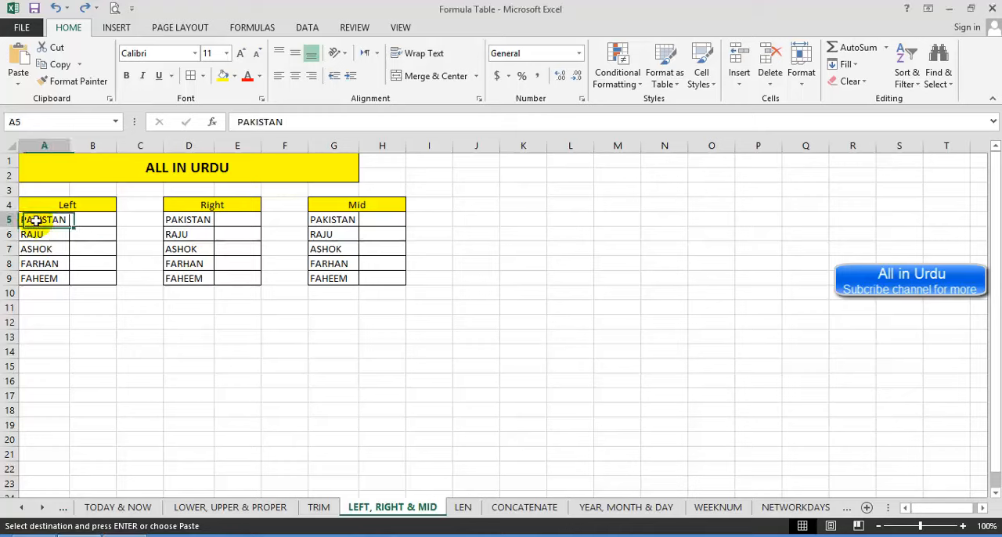
{"action": "left_click", "coordinate": [93, 220]}
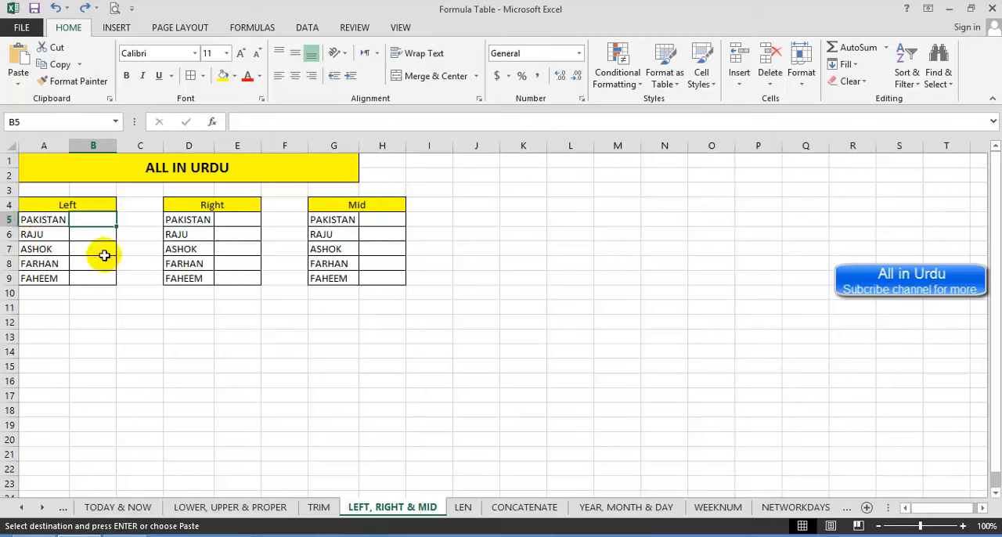
{"action": "type", "text": "=left"}
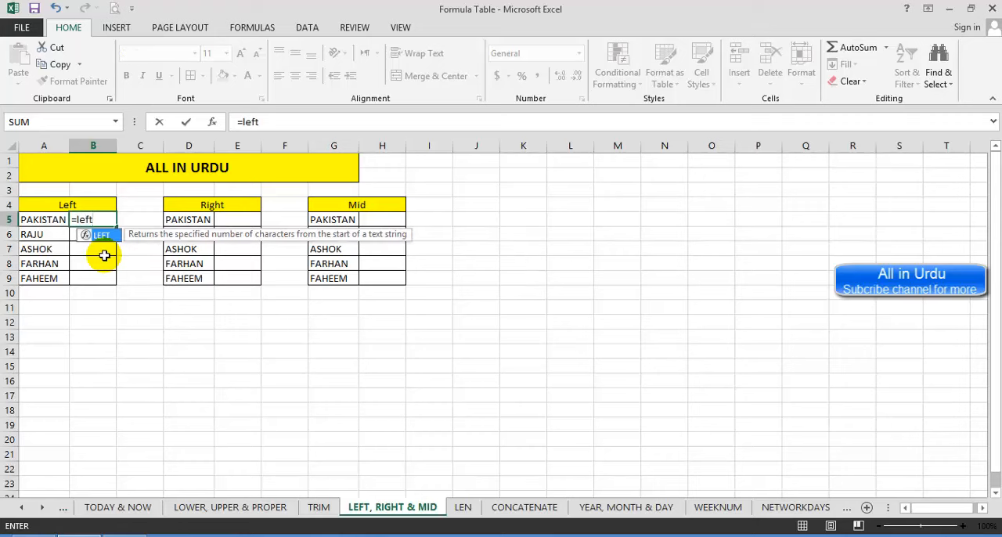
{"action": "key", "text": "Tab"}
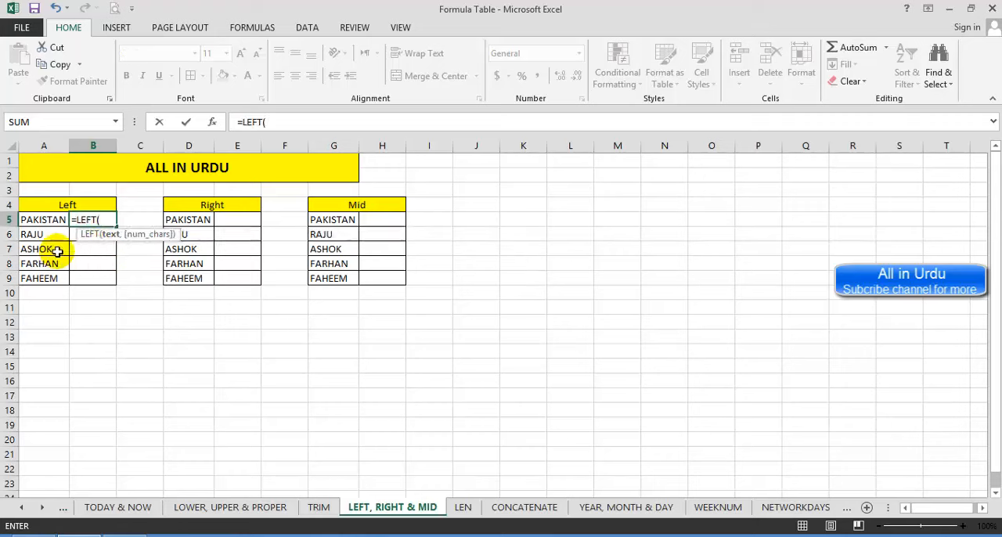
{"action": "left_click", "coordinate": [51, 222]}
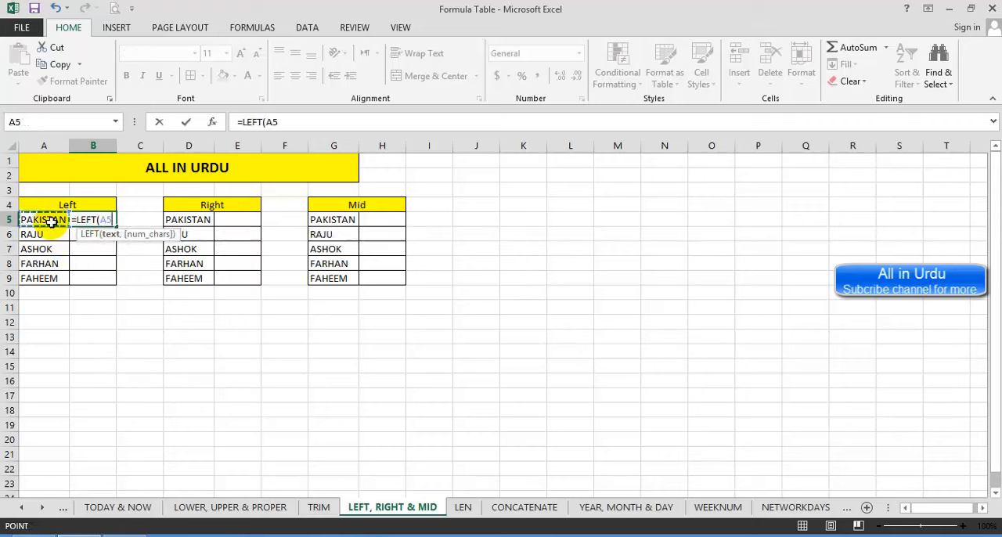
{"action": "type", "text": ",3"}
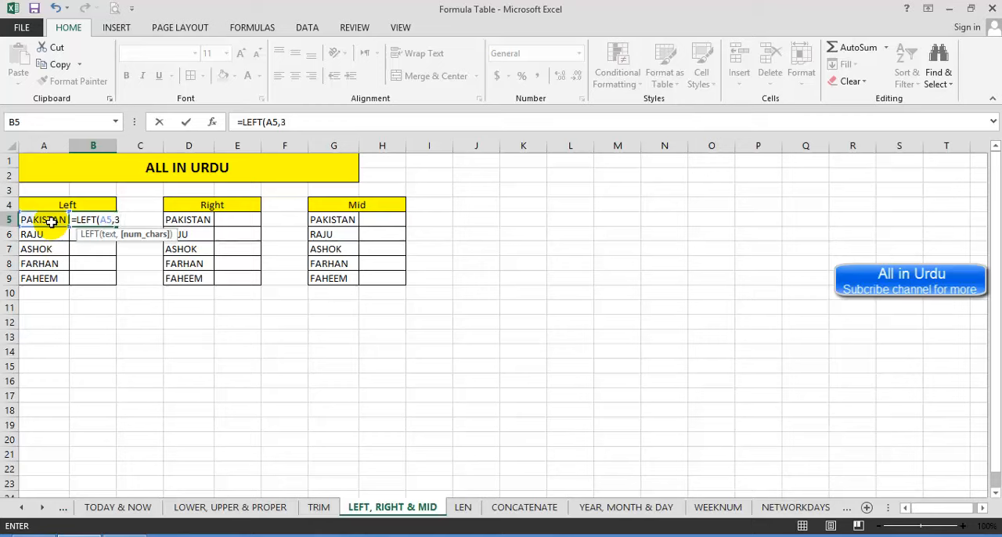
{"action": "key", "text": "Return"}
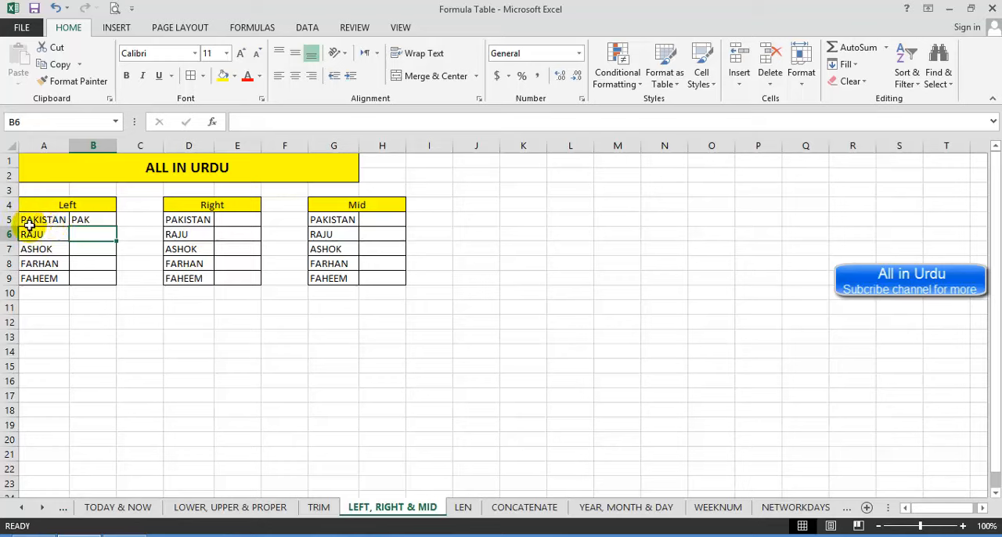
{"action": "left_click", "coordinate": [98, 220]}
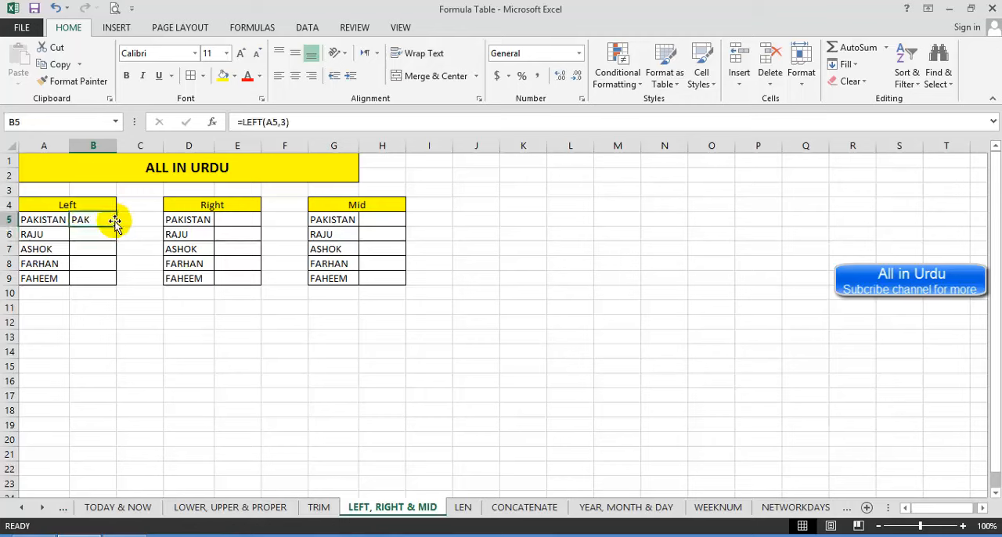
{"action": "left_click_drag", "start_coordinate": [116, 228], "coordinate": [115, 286]}
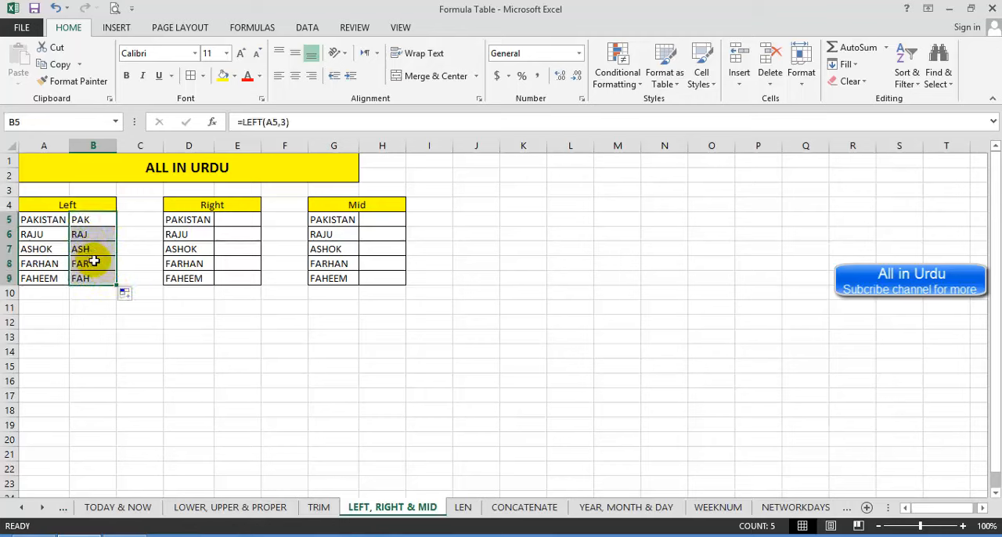
Step: Extract the last three characters of D5 with =RIGHT(D5,3) in E5 and fill the formula down to E9
{"action": "left_click", "coordinate": [253, 223]}
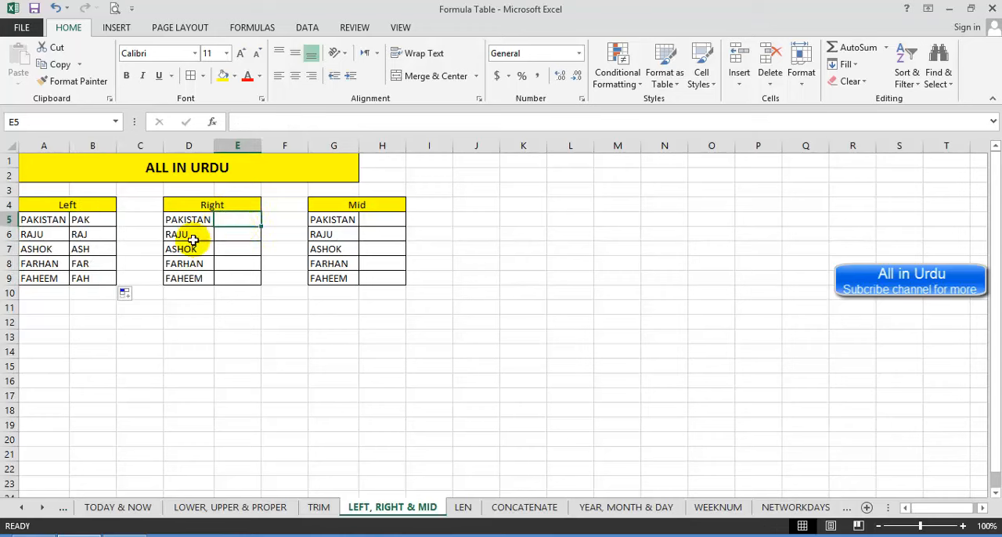
{"action": "type", "text": "="}
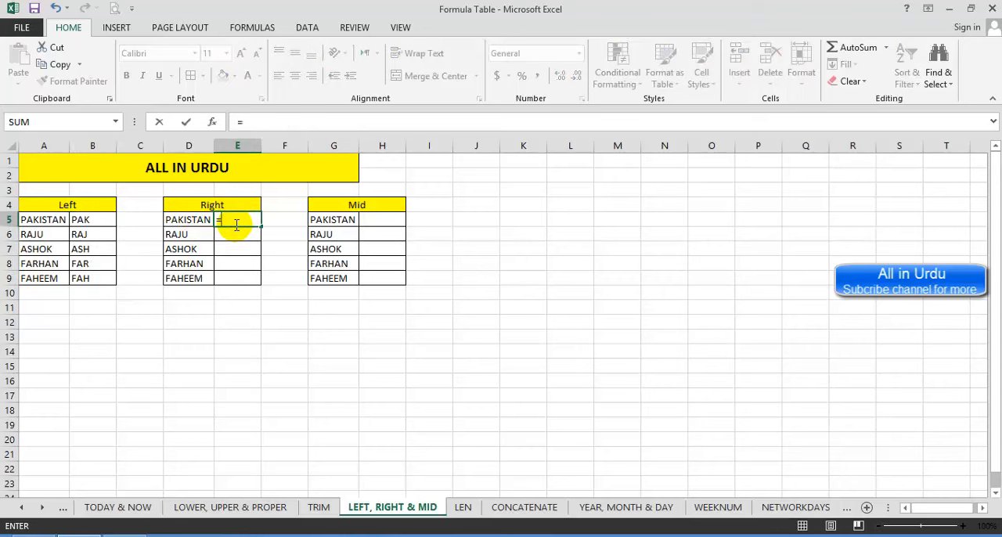
{"action": "key", "text": "Escape"}
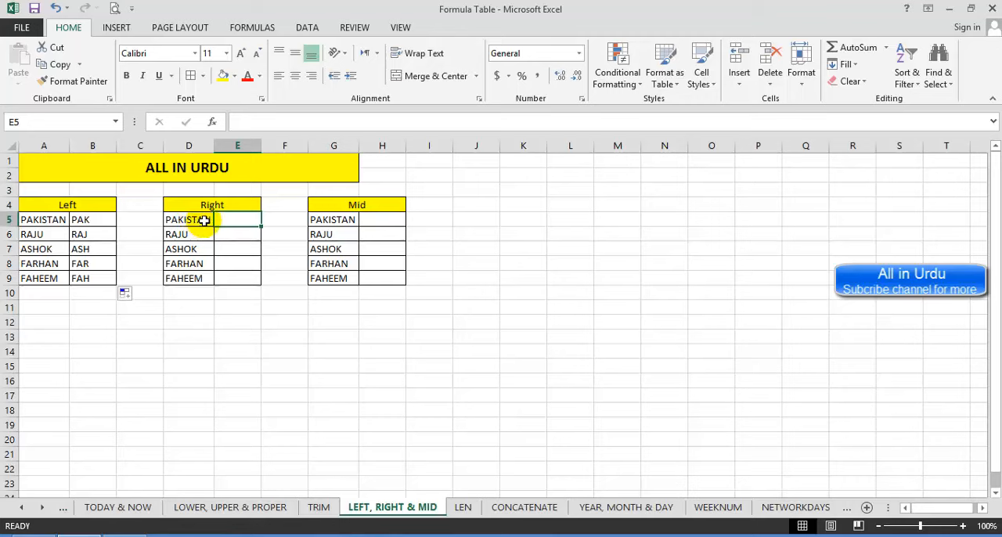
{"action": "type", "text": "=r"}
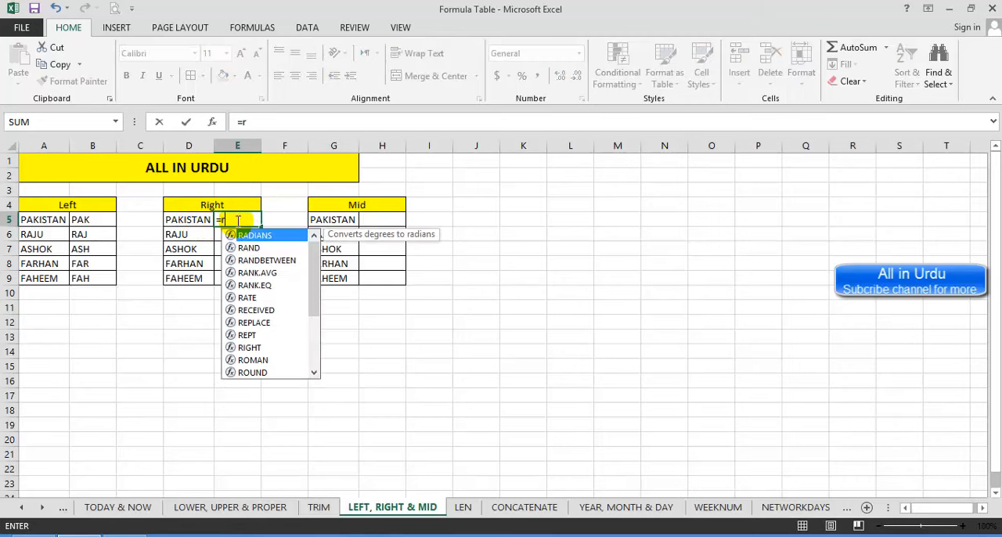
{"action": "type", "text": "igh"}
{"action": "key", "text": "Tab"}
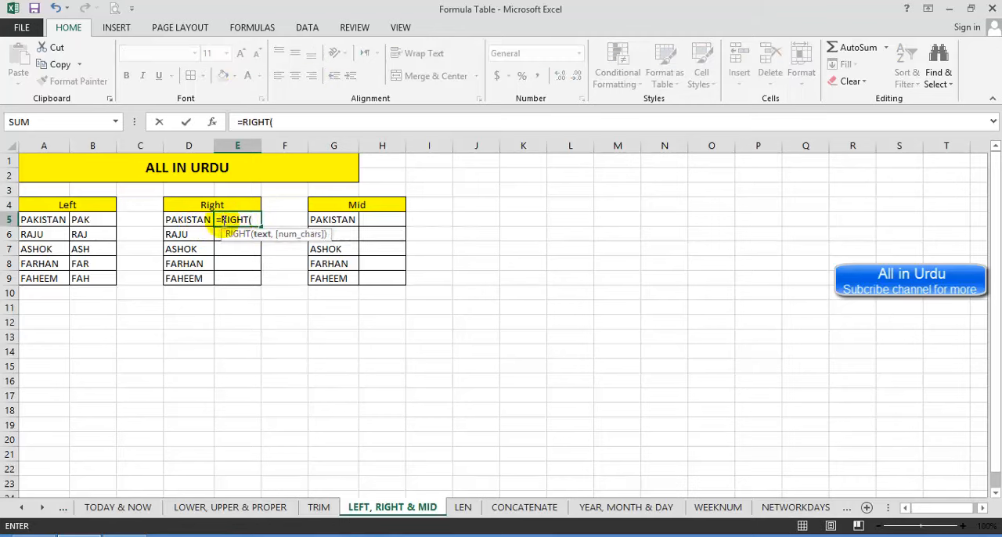
{"action": "left_click", "coordinate": [185, 220]}
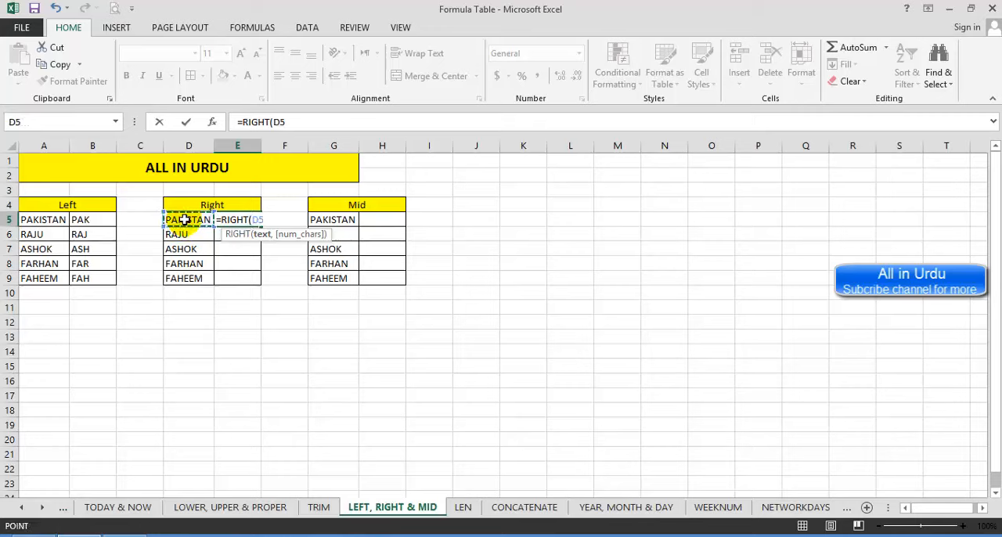
{"action": "type", "text": ",3"}
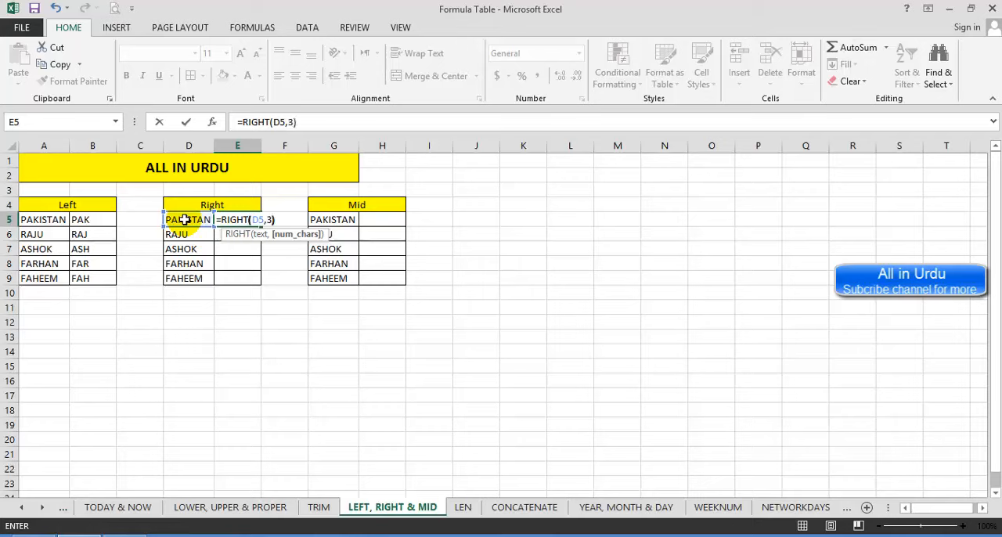
{"action": "key", "text": "Return"}
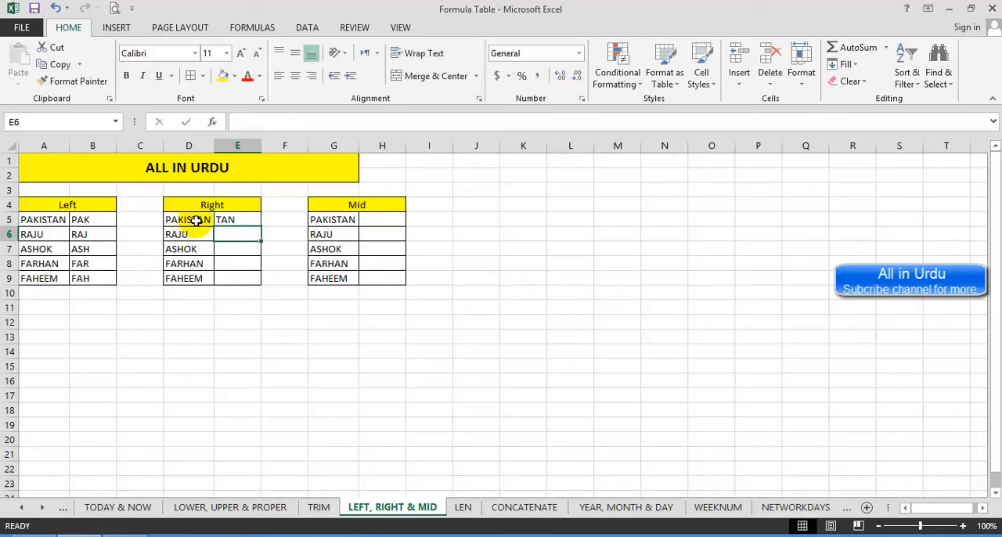
{"action": "left_click", "coordinate": [227, 220]}
{"action": "left_click_drag", "start_coordinate": [262, 227], "coordinate": [263, 285]}
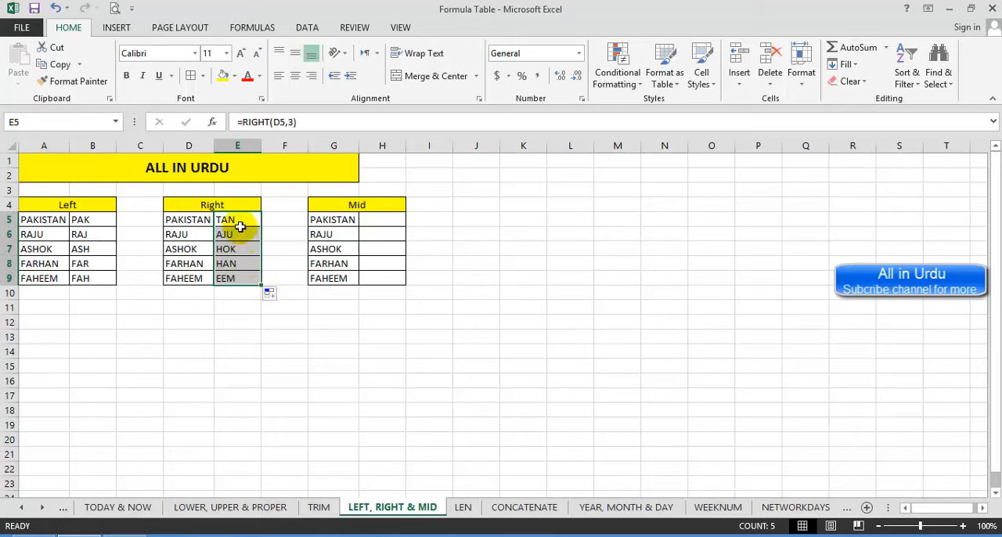
Step: Extract four characters of G5 starting at the third with =MID(G5,3,4) in H5 and fill the formula down to H9
{"action": "left_click", "coordinate": [372, 220]}
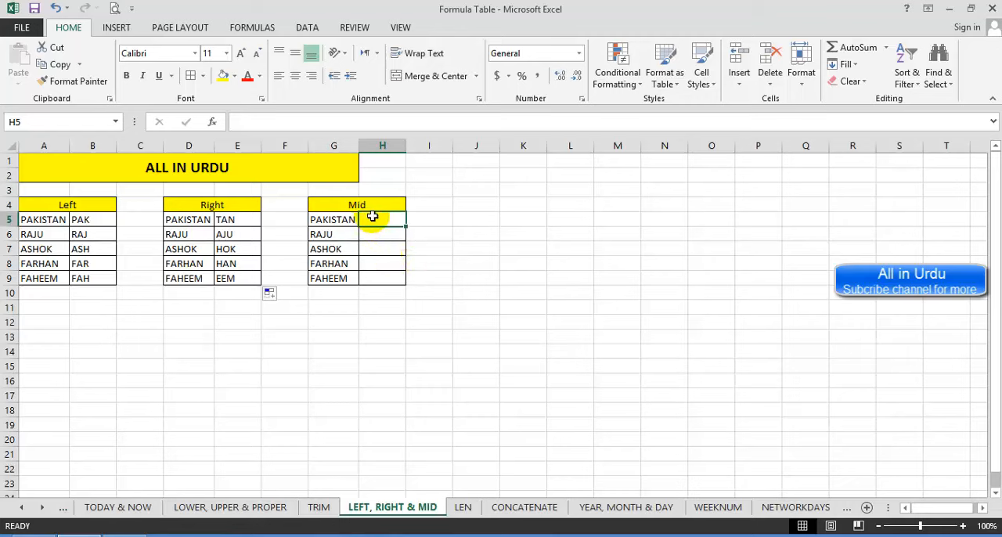
{"action": "type", "text": "=mid"}
{"action": "key", "text": "Tab"}
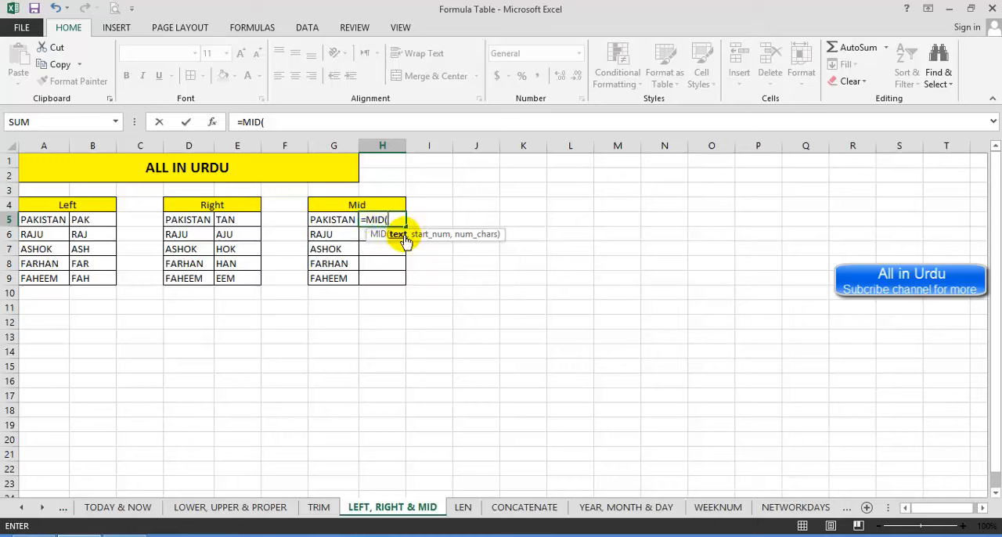
{"action": "left_click", "coordinate": [330, 220]}
{"action": "type", "text": ",3"}
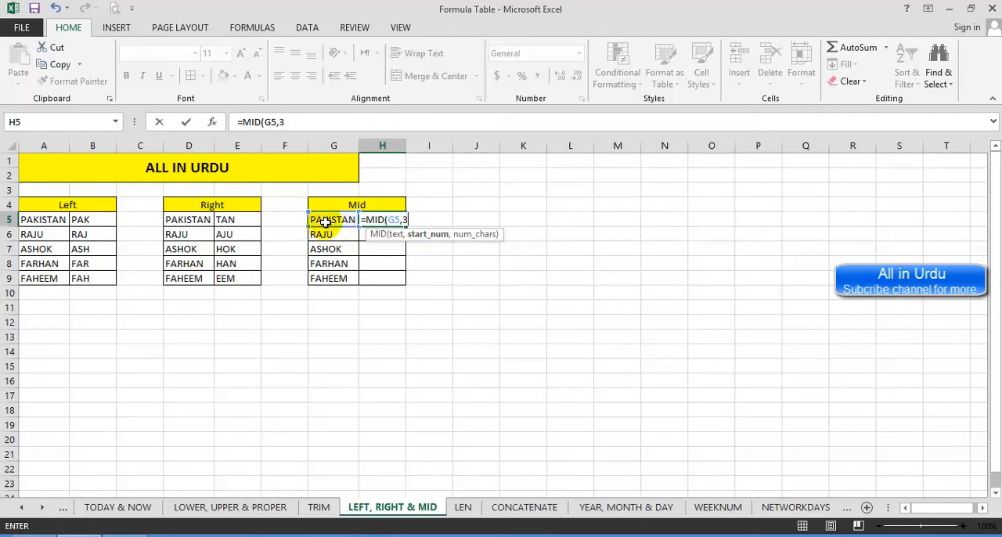
{"action": "type", "text": ",4"}
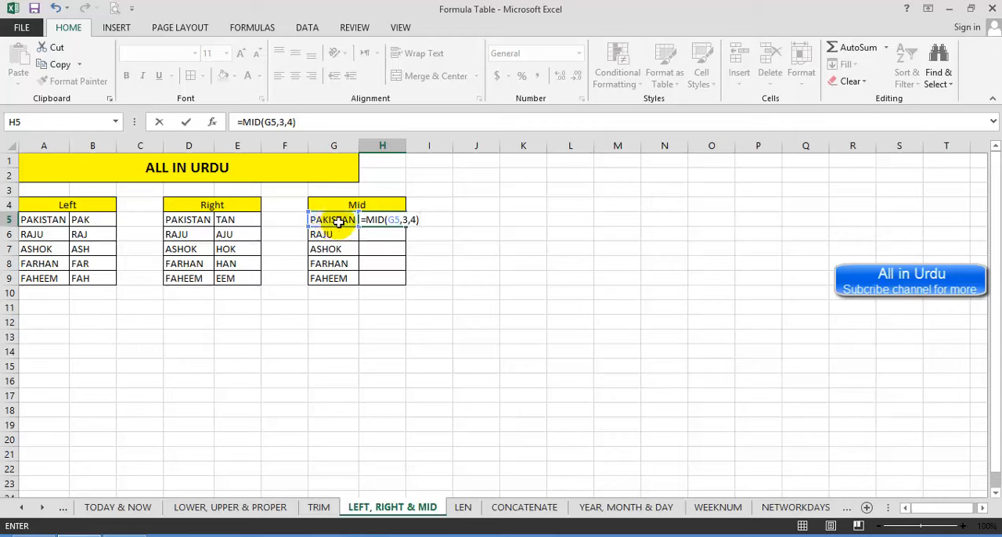
{"action": "key", "text": "Return"}
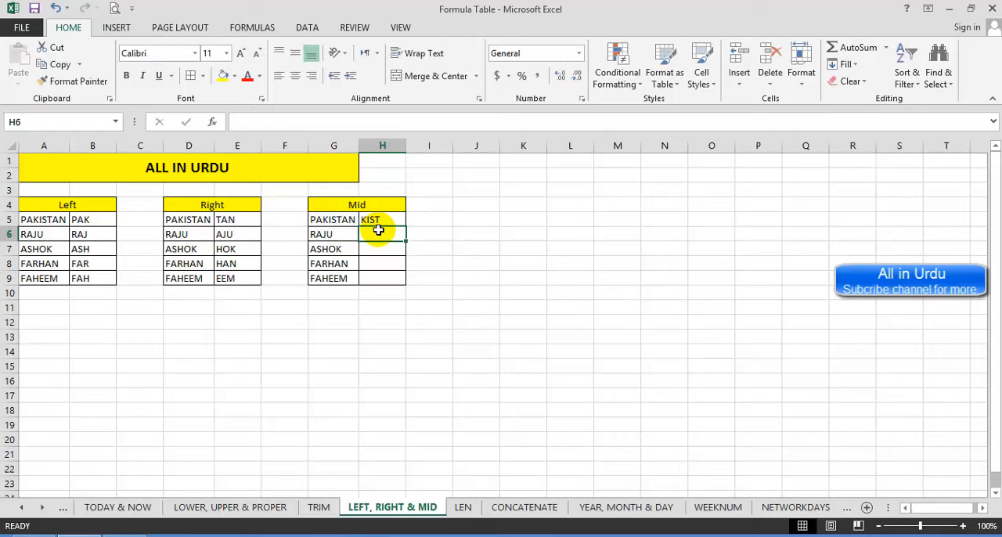
{"action": "left_click", "coordinate": [383, 219]}
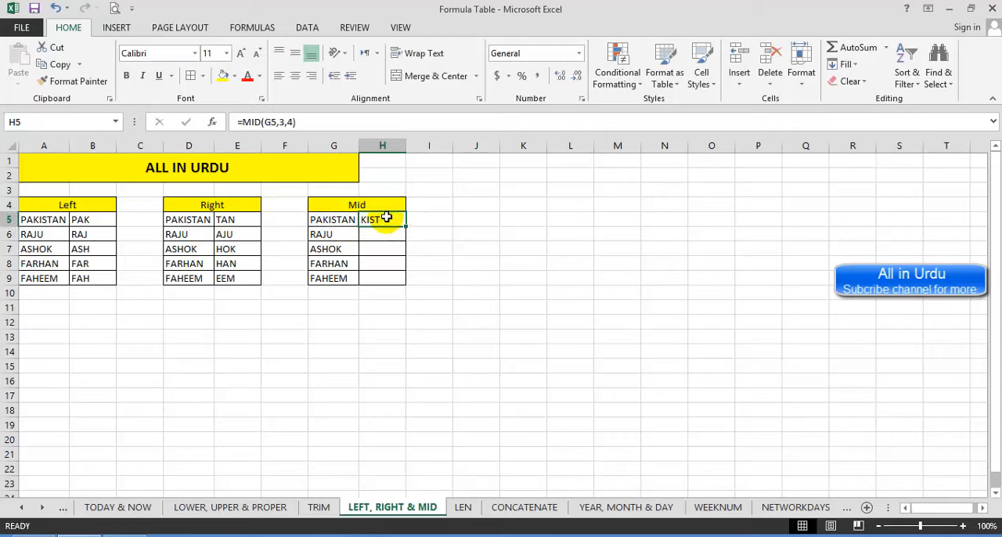
{"action": "left_click_drag", "start_coordinate": [407, 234], "coordinate": [409, 285]}
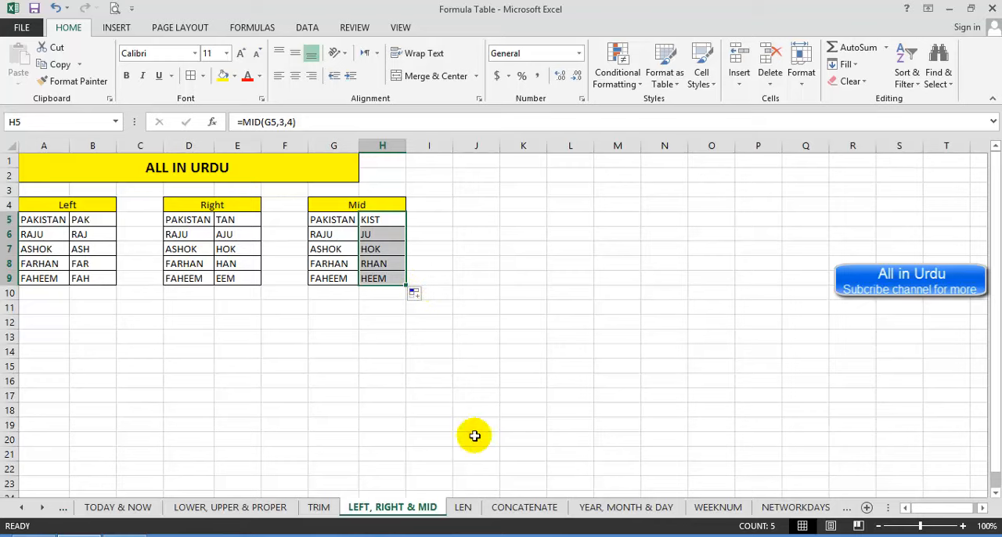
Step: On the LEN sheet, count the characters of A5 with the formula =LEN(A5) in B5
{"action": "left_click", "coordinate": [463, 507]}
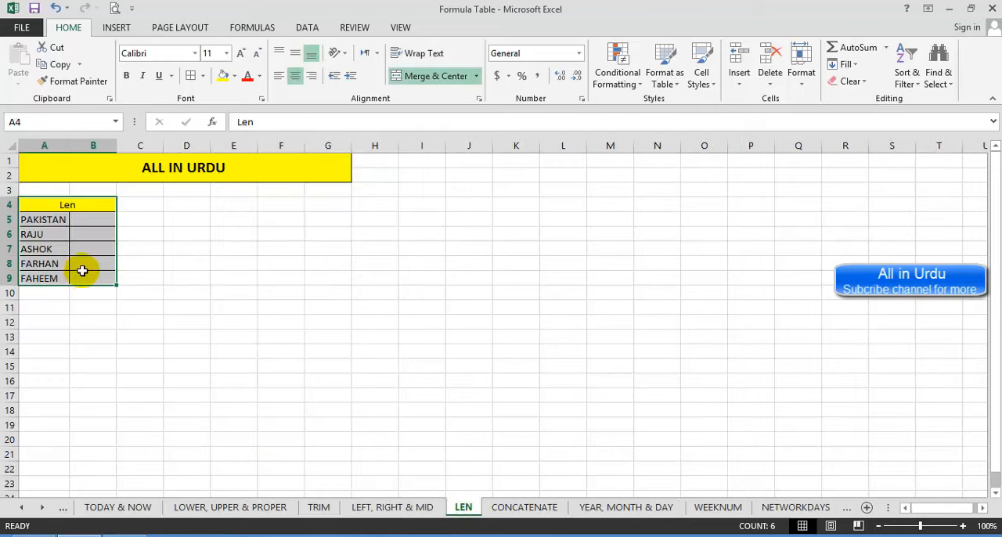
{"action": "left_click", "coordinate": [92, 218]}
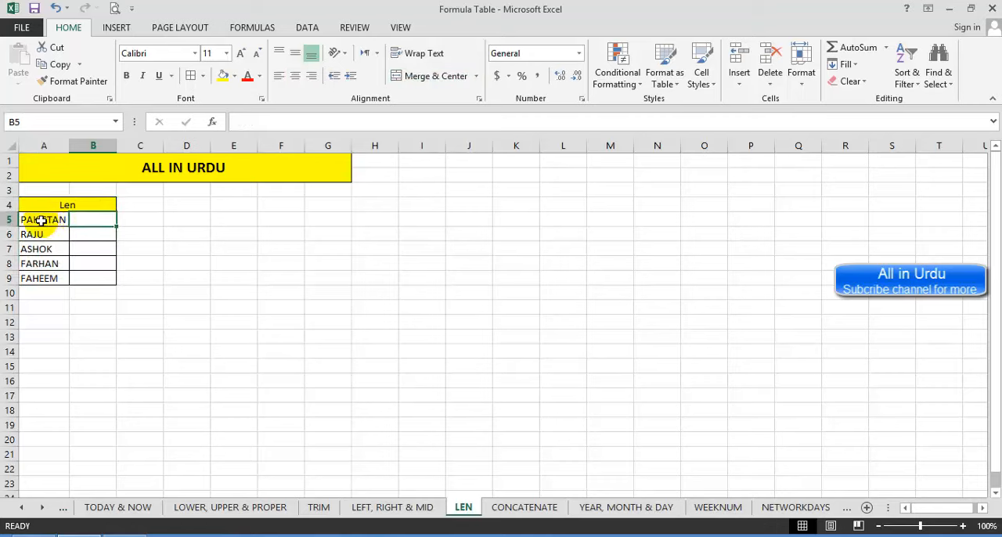
{"action": "left_click", "coordinate": [41, 220]}
{"action": "left_click", "coordinate": [89, 221]}
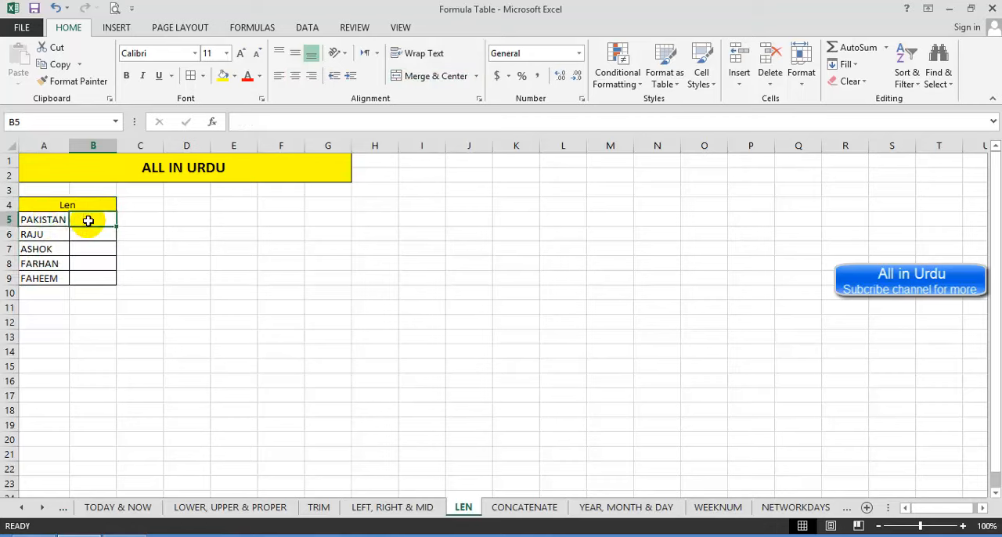
{"action": "type", "text": "=LEN("}
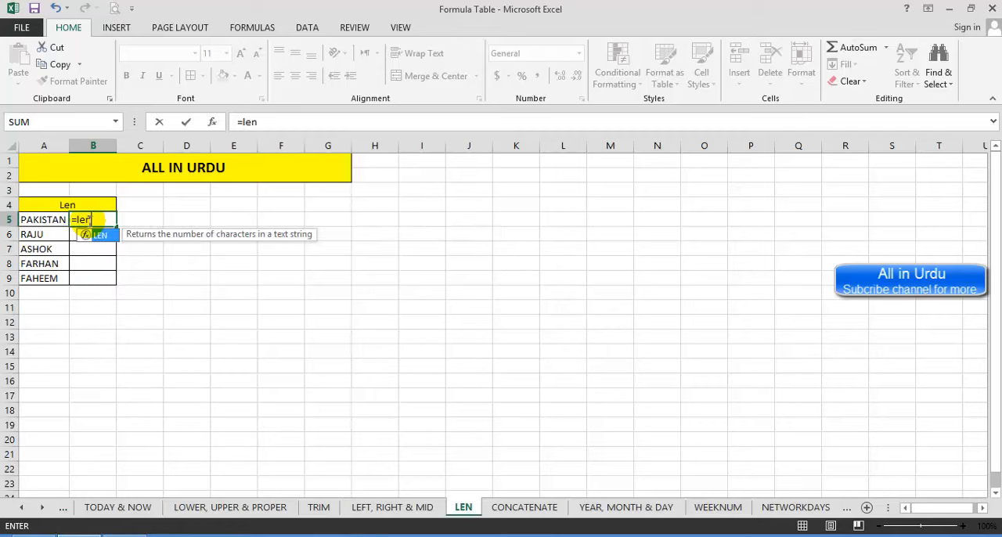
{"action": "left_click", "coordinate": [33, 218]}
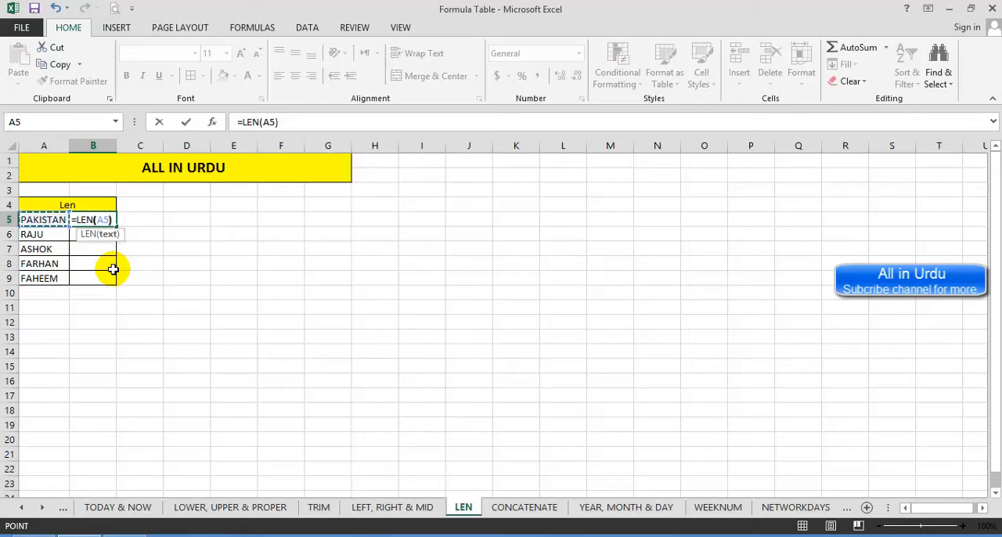
{"action": "key", "text": "Return"}
{"action": "key", "text": "Up"}
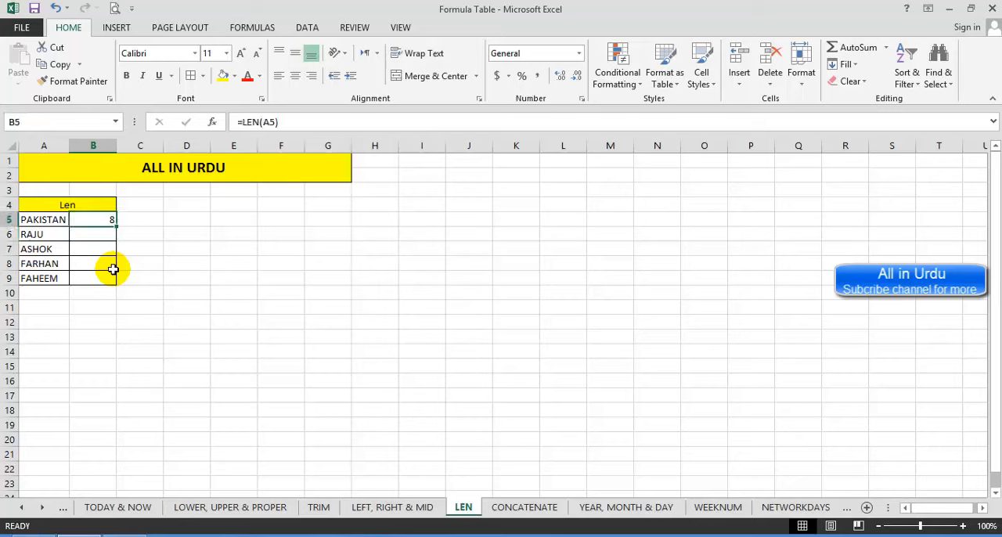
Step: Fill the LEN formula from B5 down to B9 and check the filled cells
{"action": "left_click", "coordinate": [42, 234]}
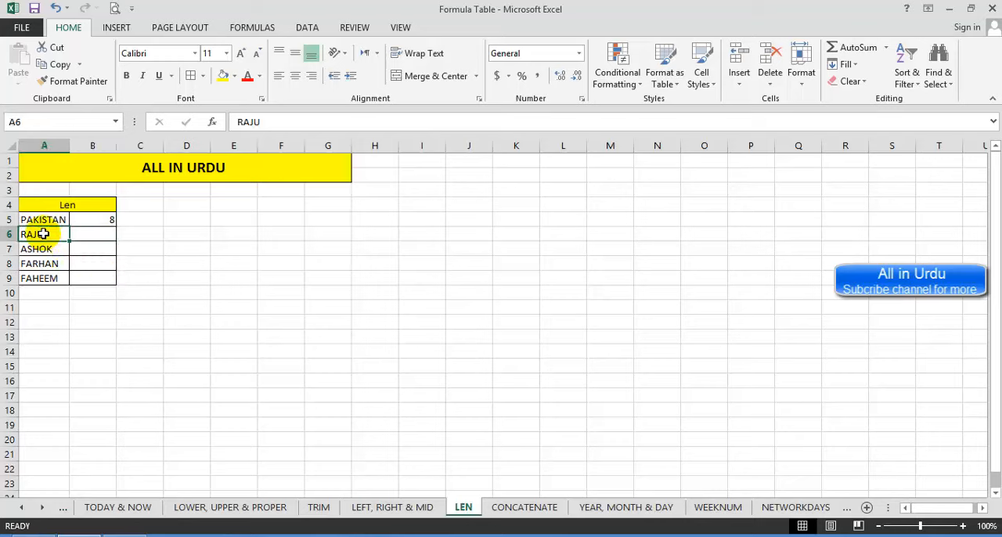
{"action": "left_click", "coordinate": [42, 248]}
{"action": "left_click", "coordinate": [88, 221]}
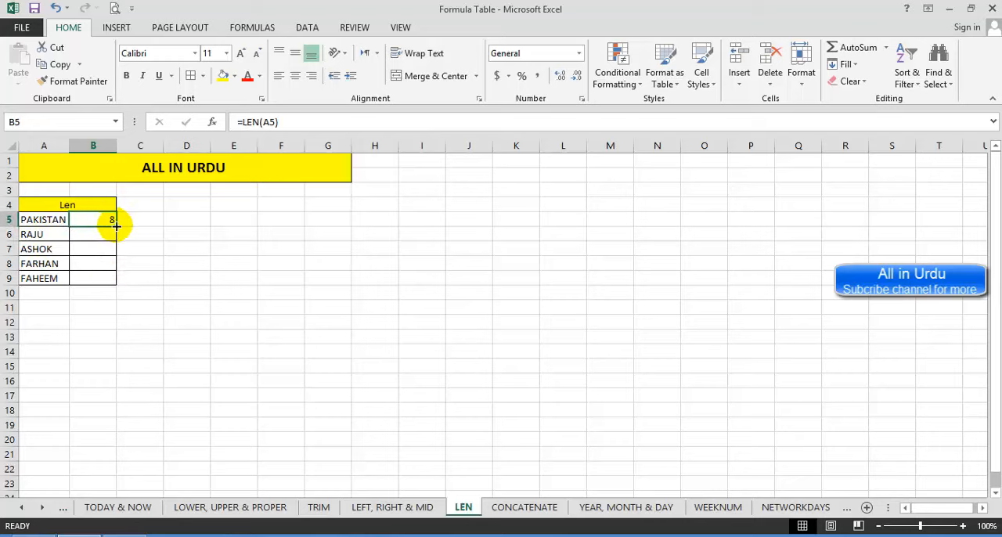
{"action": "left_click_drag", "start_coordinate": [116, 227], "coordinate": [116, 283]}
{"action": "left_click", "coordinate": [89, 234]}
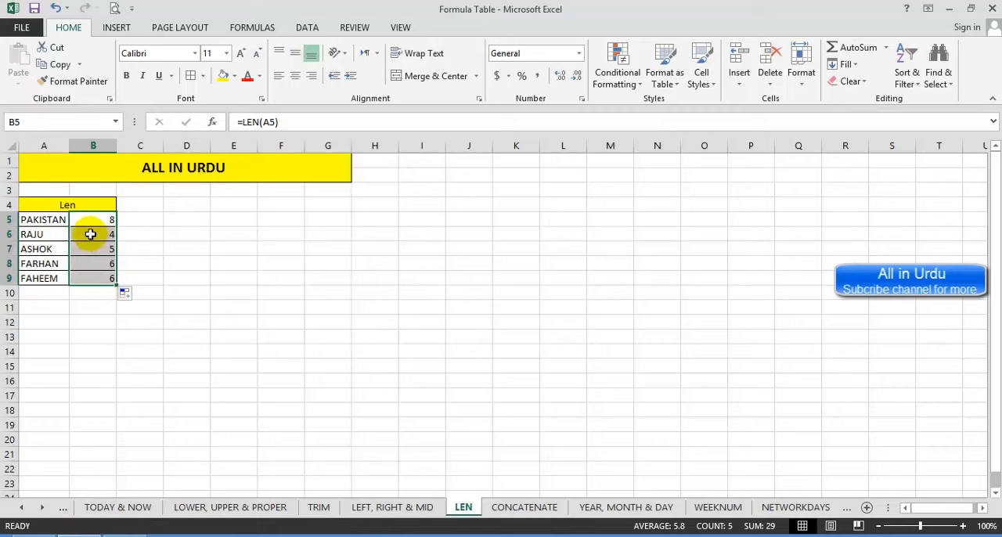
{"action": "left_click", "coordinate": [89, 248]}
{"action": "left_click", "coordinate": [86, 264]}
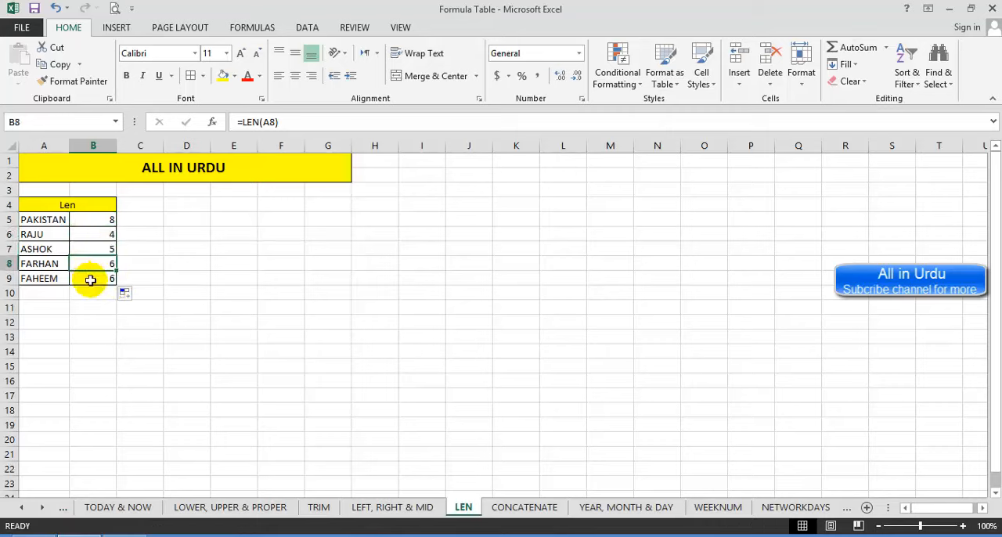
Step: Add two trailing spaces to the text in A5 on the LEN sheet to show that LEN counts spaces
{"action": "left_click", "coordinate": [86, 279]}
{"action": "left_click", "coordinate": [62, 219]}
{"action": "double_click", "coordinate": [61, 219]}
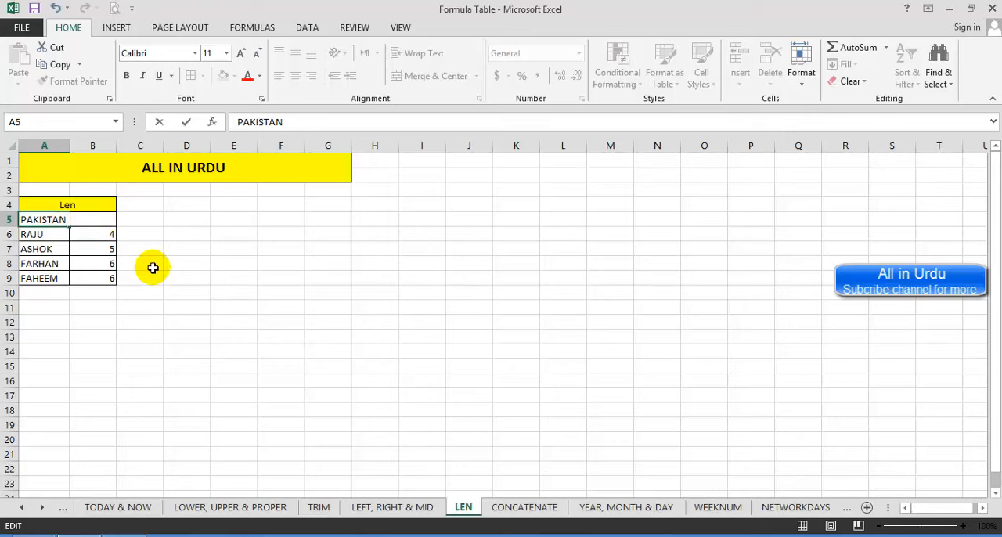
{"action": "key", "text": "Return"}
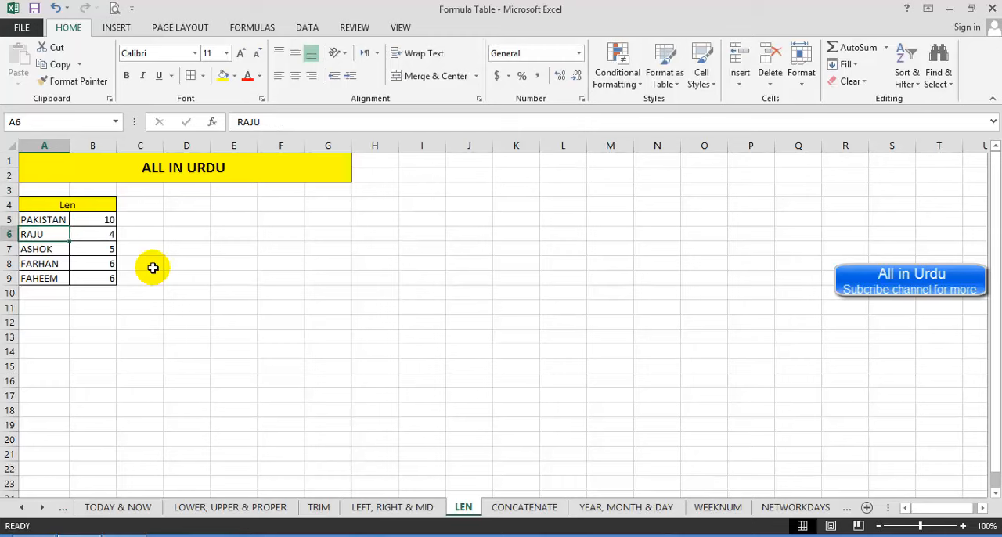
{"action": "key", "text": "Up"}
{"action": "key", "text": "Down"}
Step: On the CONCATENATE sheet, join the texts of A5 and B5 with the formula =CONCATENATE(A5,B5) in C5
{"action": "left_click", "coordinate": [532, 506]}
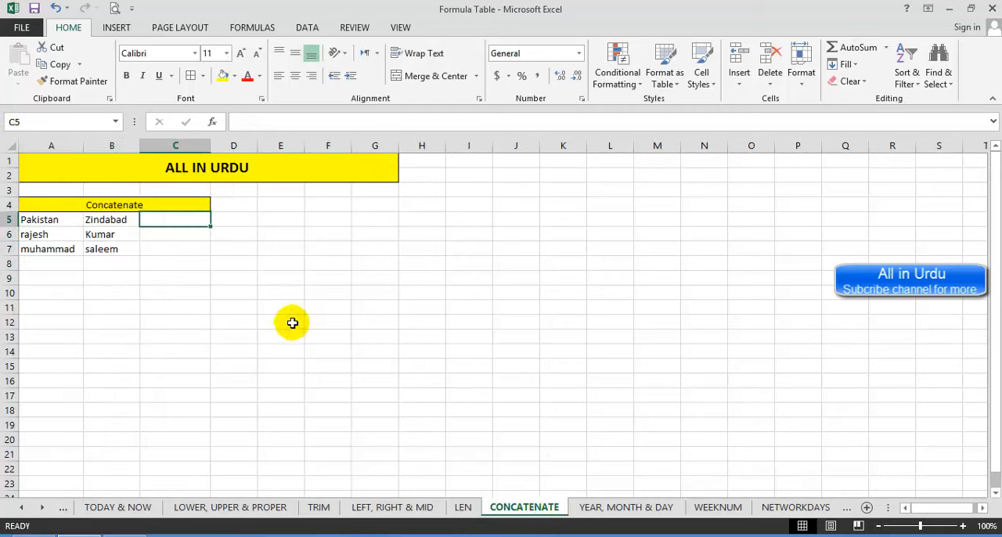
{"action": "left_click", "coordinate": [53, 220]}
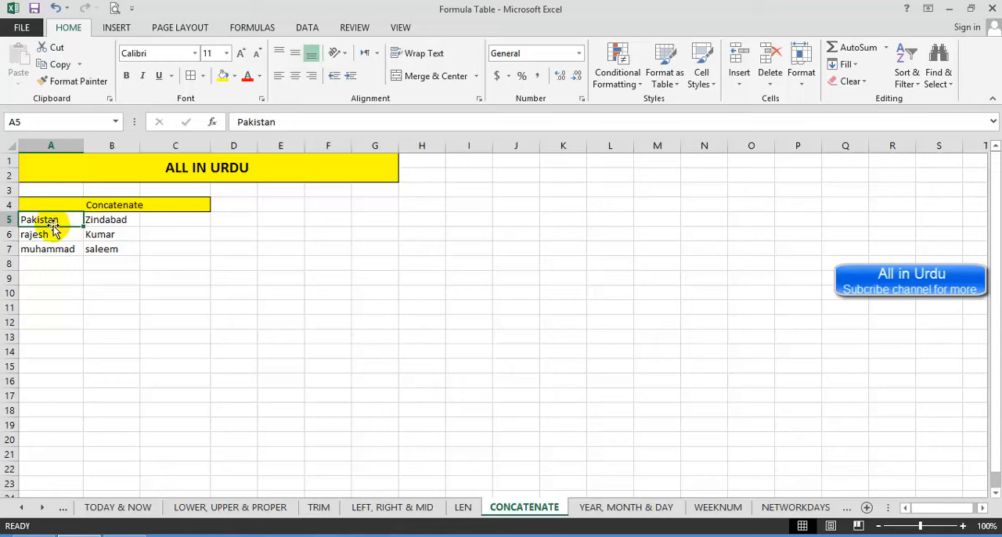
{"action": "left_click", "coordinate": [123, 220]}
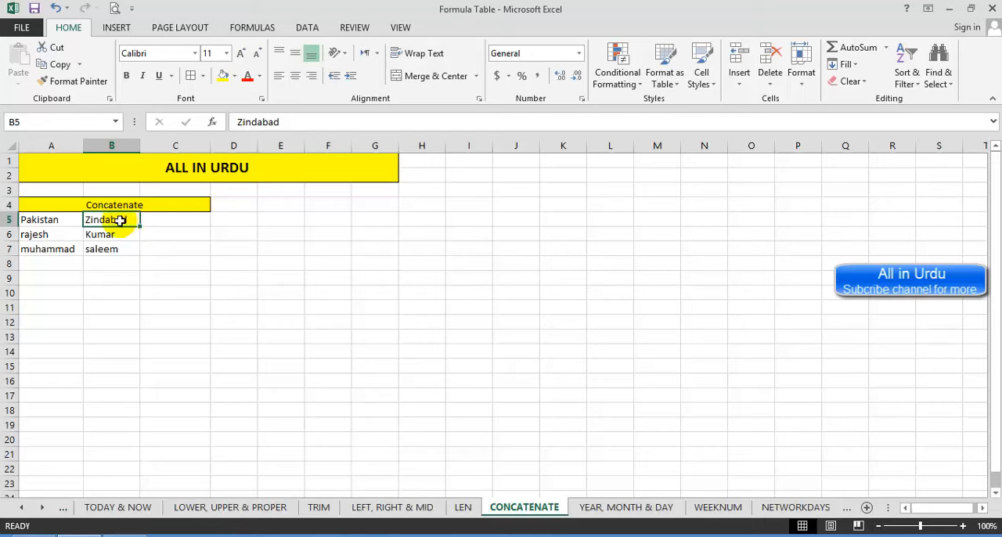
{"action": "left_click", "coordinate": [182, 223]}
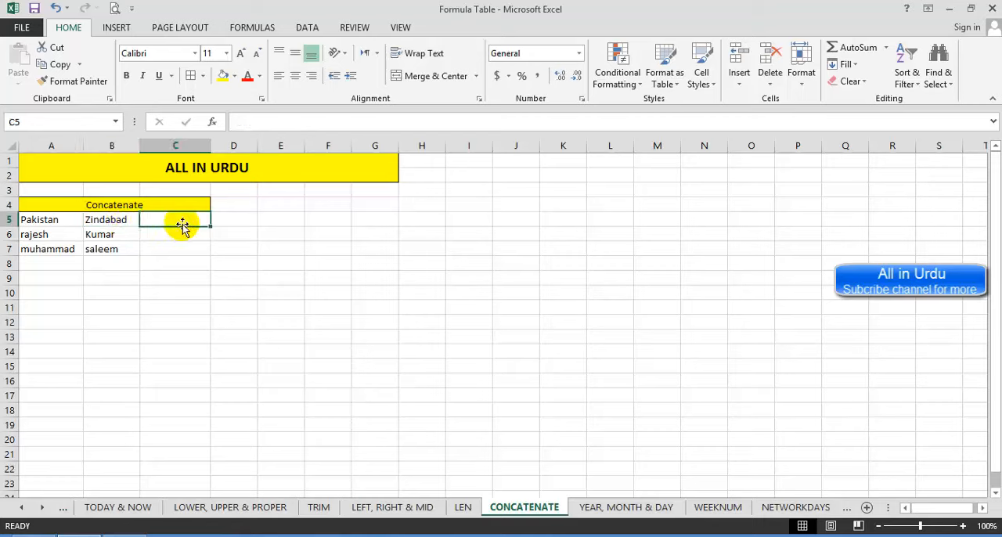
{"action": "type", "text": "="}
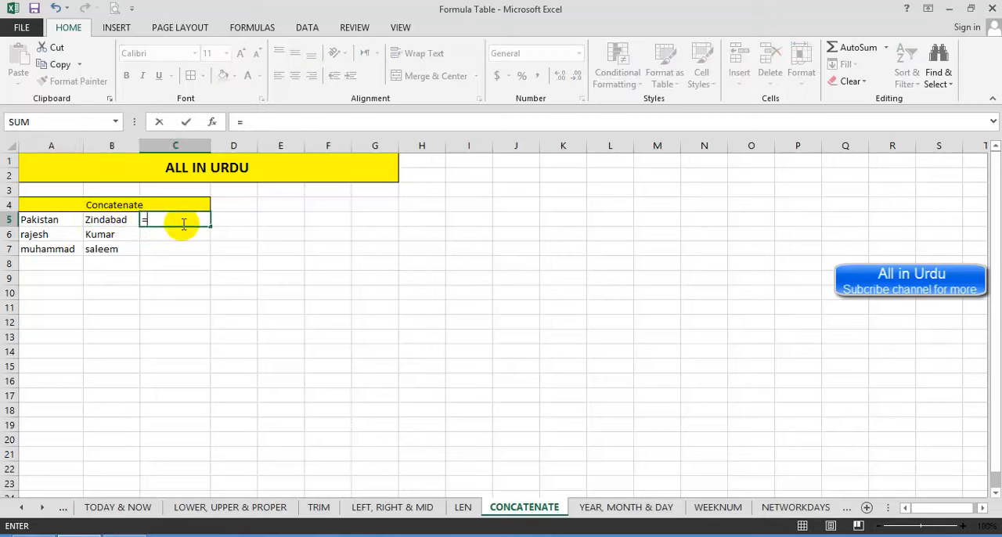
{"action": "type", "text": "conca"}
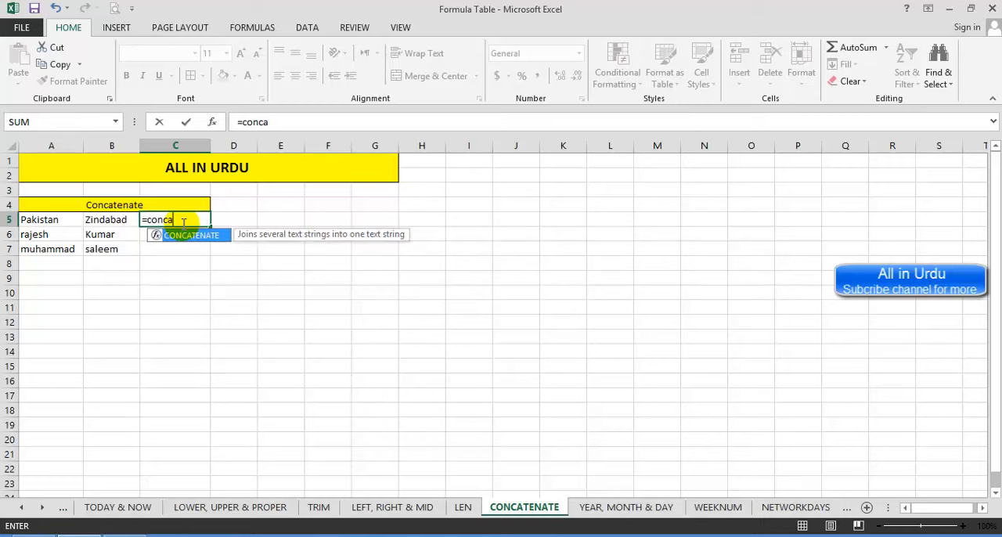
{"action": "type", "text": "te"}
{"action": "key", "text": "Tab"}
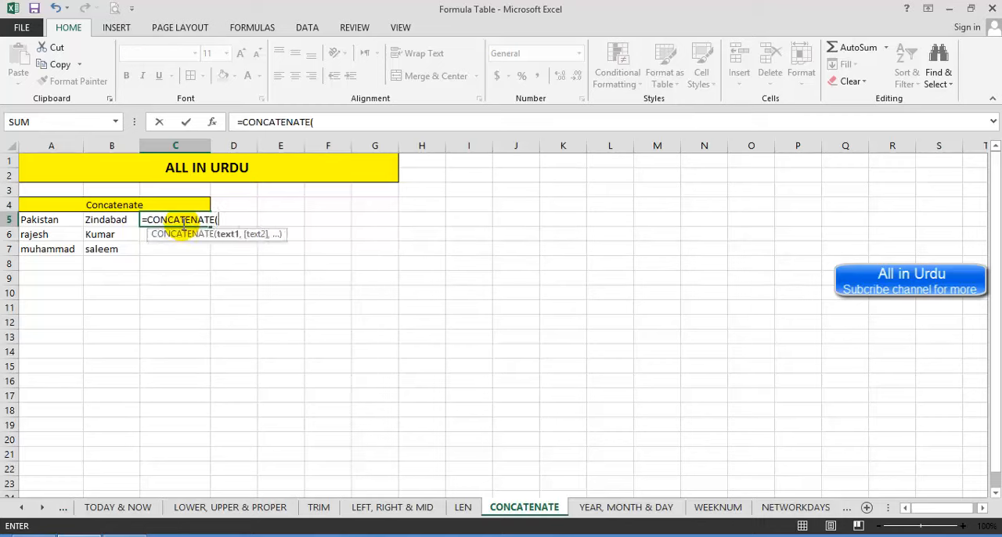
{"action": "left_click", "coordinate": [48, 220]}
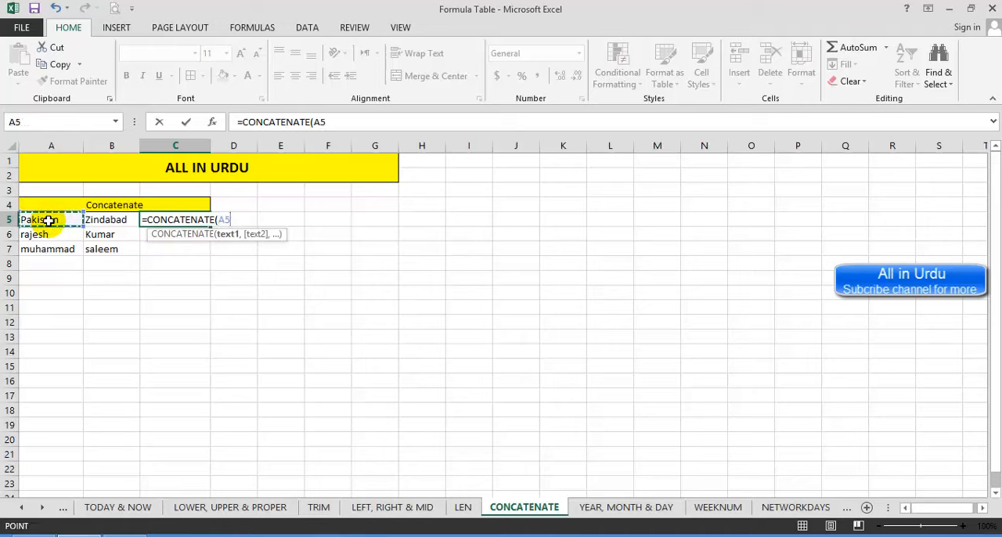
{"action": "type", "text": ","}
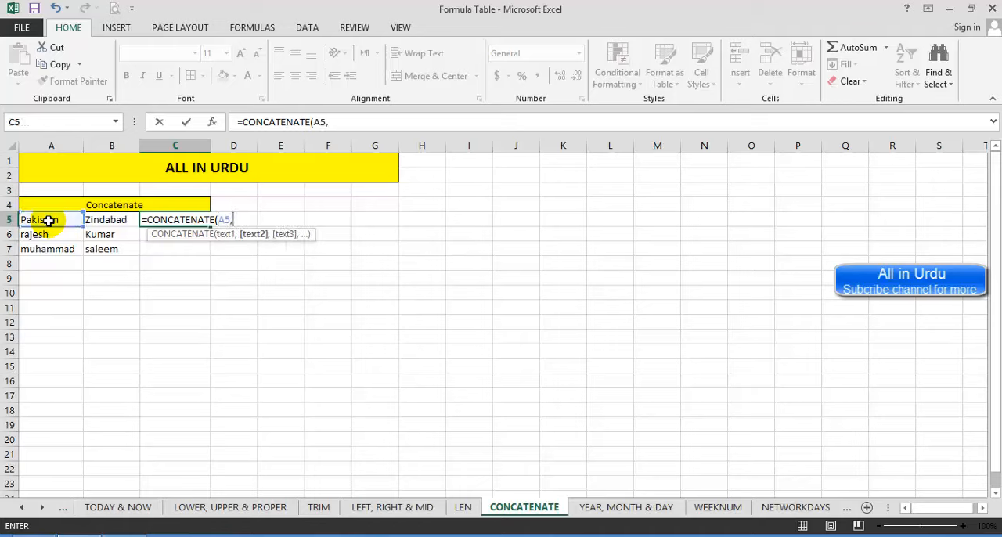
{"action": "left_click", "coordinate": [95, 220]}
{"action": "type", "text": ")"}
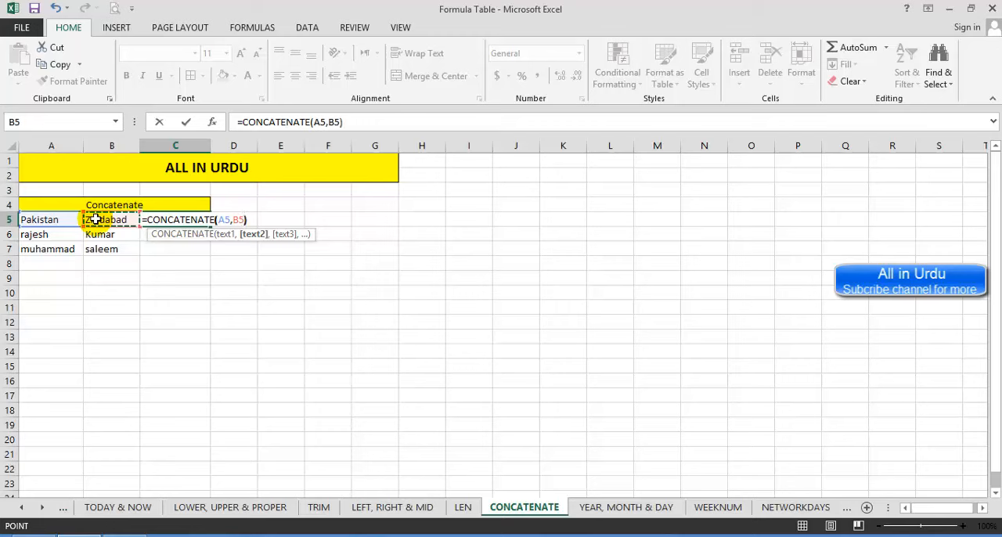
{"action": "key", "text": "Return"}
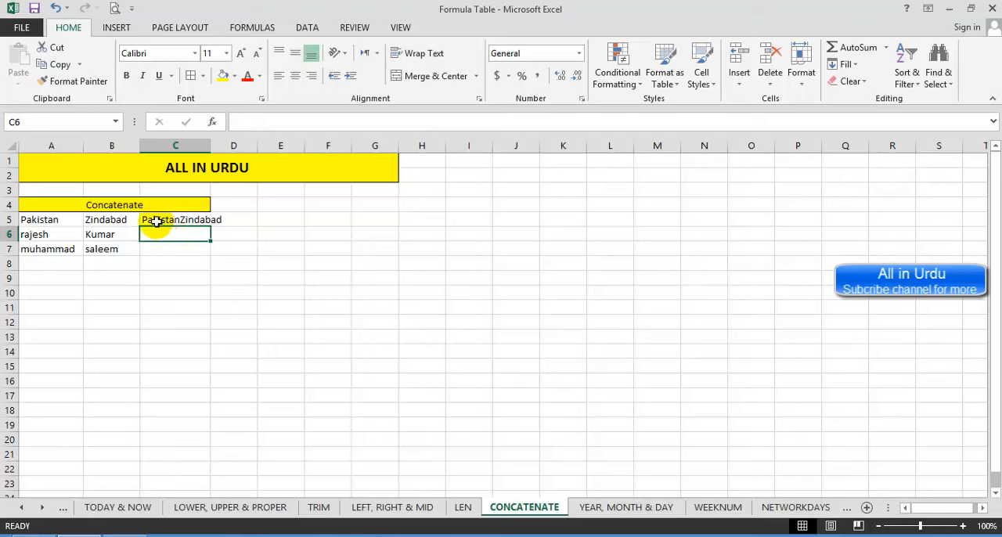
Step: Add a trailing space after Pakistan in A5 to separate the two joined words
{"action": "double_click", "coordinate": [71, 220]}
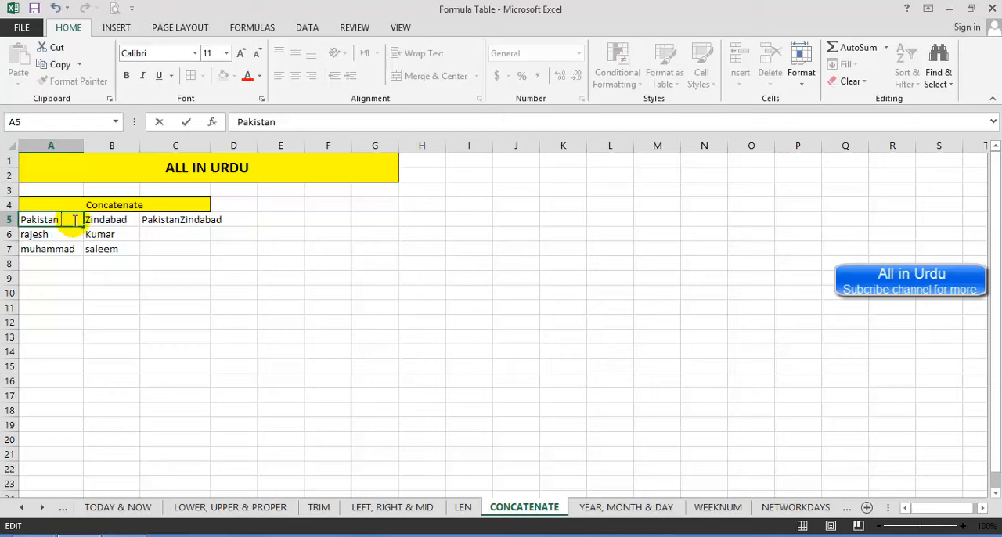
{"action": "key", "text": "Return"}
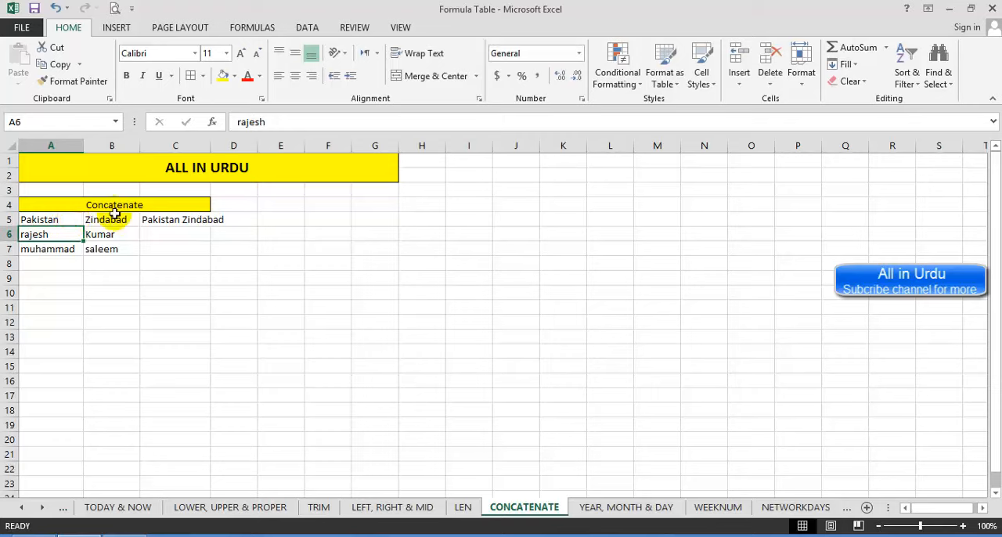
Step: Auto-fit the width of column C and fill the CONCATENATE formula from C5 down to C7
{"action": "left_click", "coordinate": [162, 221]}
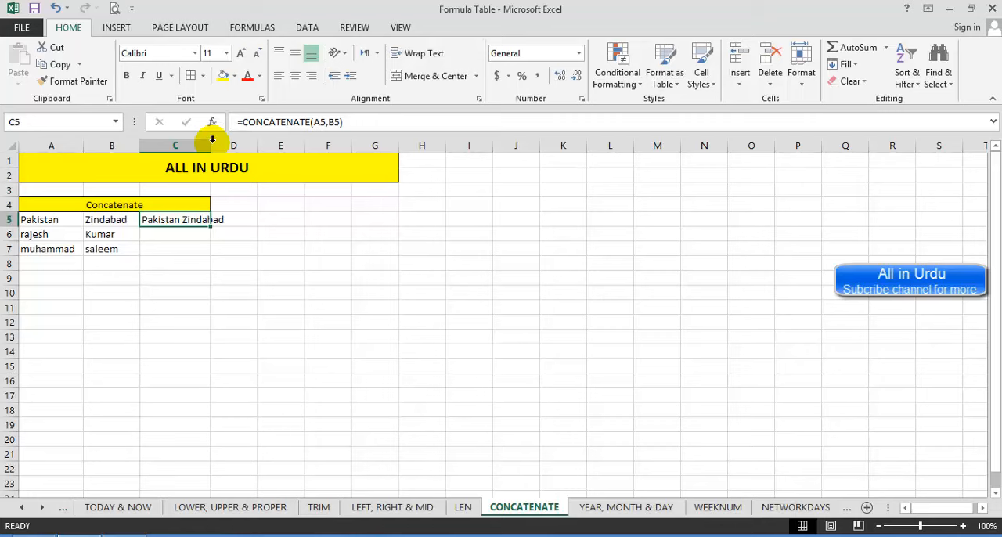
{"action": "double_click", "coordinate": [212, 140]}
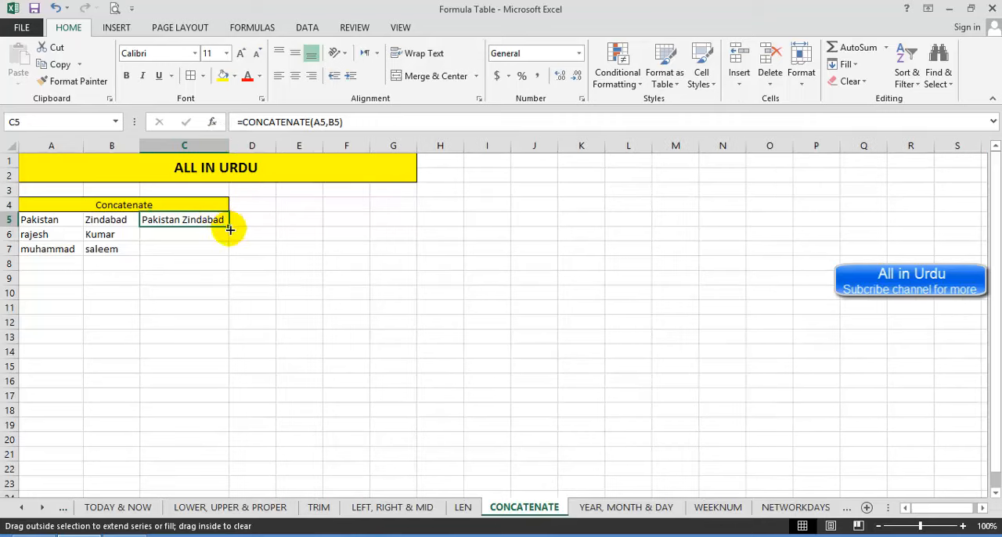
{"action": "left_click_drag", "start_coordinate": [229, 229], "coordinate": [229, 252]}
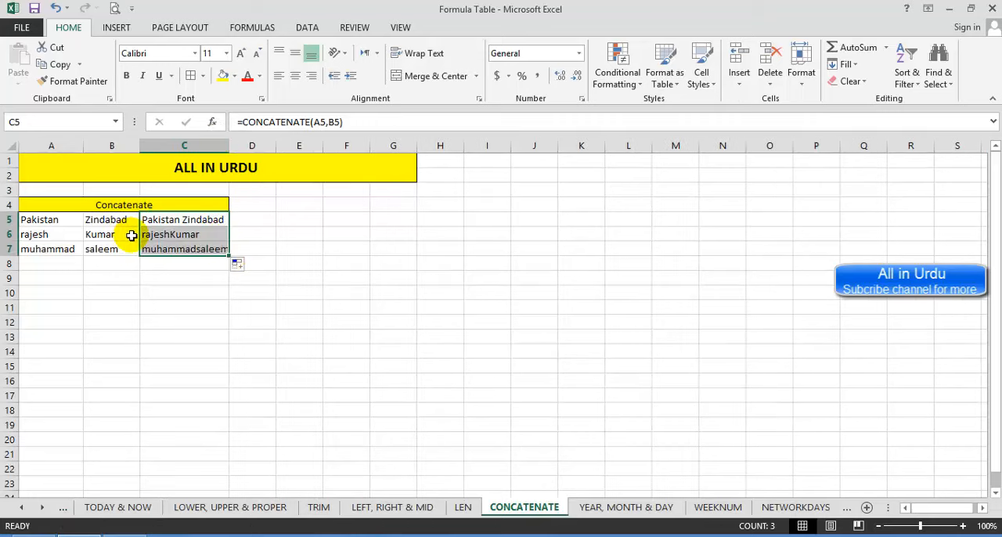
Step: Go to the YEAR, MONTH & DAY sheet and inspect the first date in A5 and its result cell B5
{"action": "left_click", "coordinate": [622, 509]}
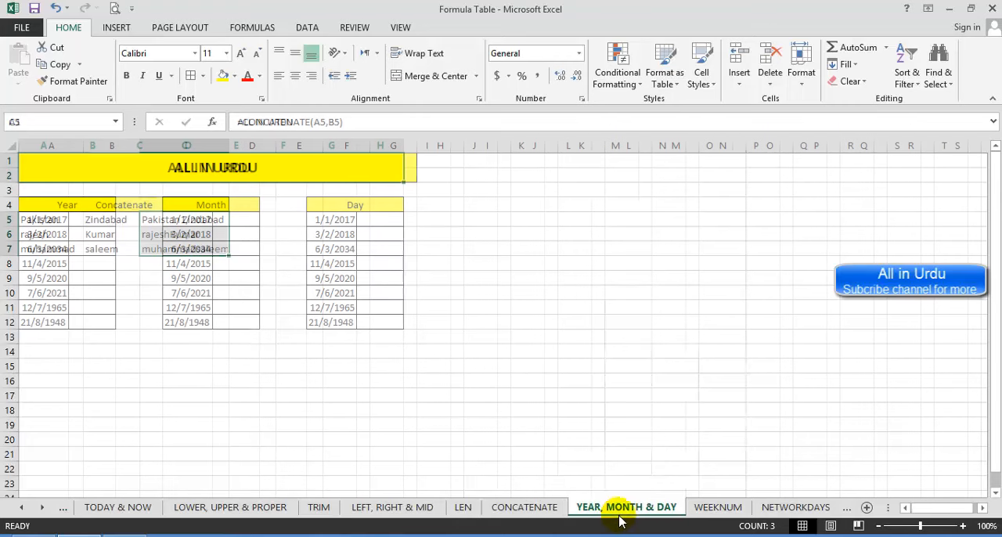
{"action": "left_click", "coordinate": [86, 223]}
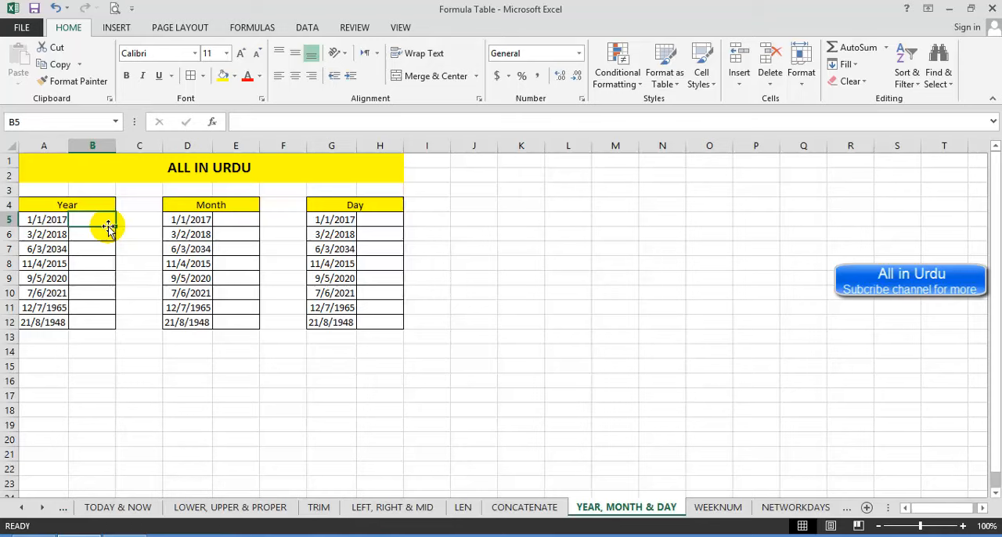
{"action": "left_click", "coordinate": [46, 220]}
{"action": "left_click", "coordinate": [88, 222]}
{"action": "left_click", "coordinate": [51, 219]}
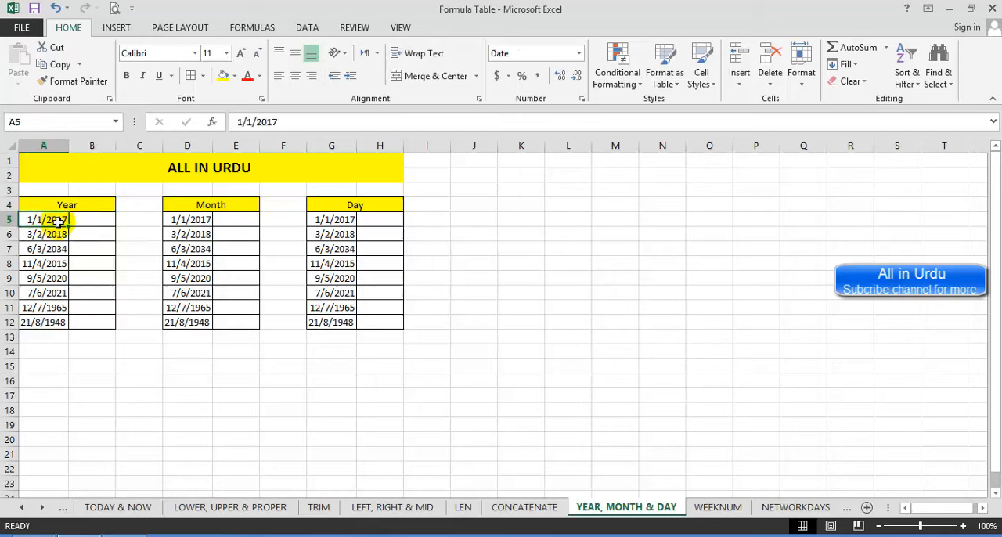
{"action": "left_click", "coordinate": [90, 222]}
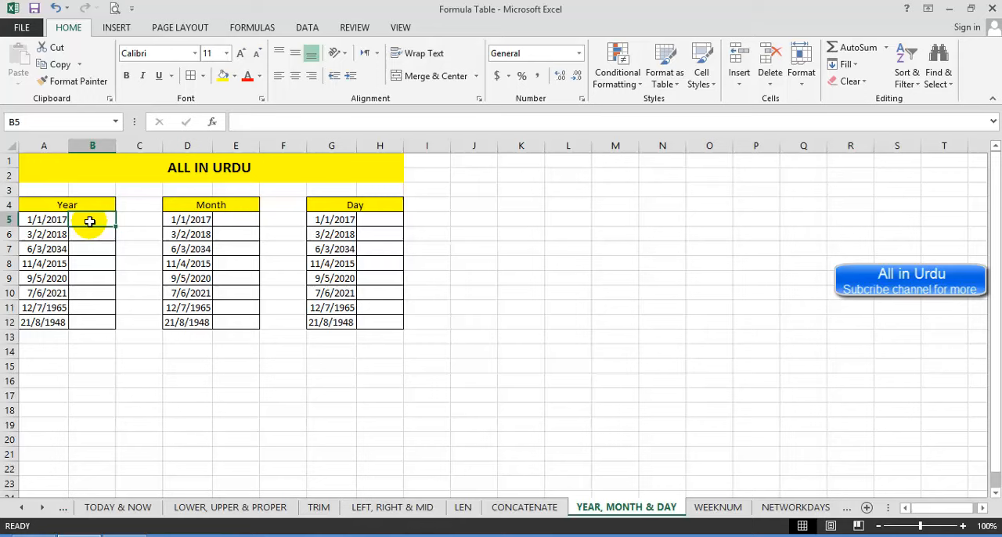
{"action": "type", "text": "=yar"}
{"action": "key", "text": "Tab"}
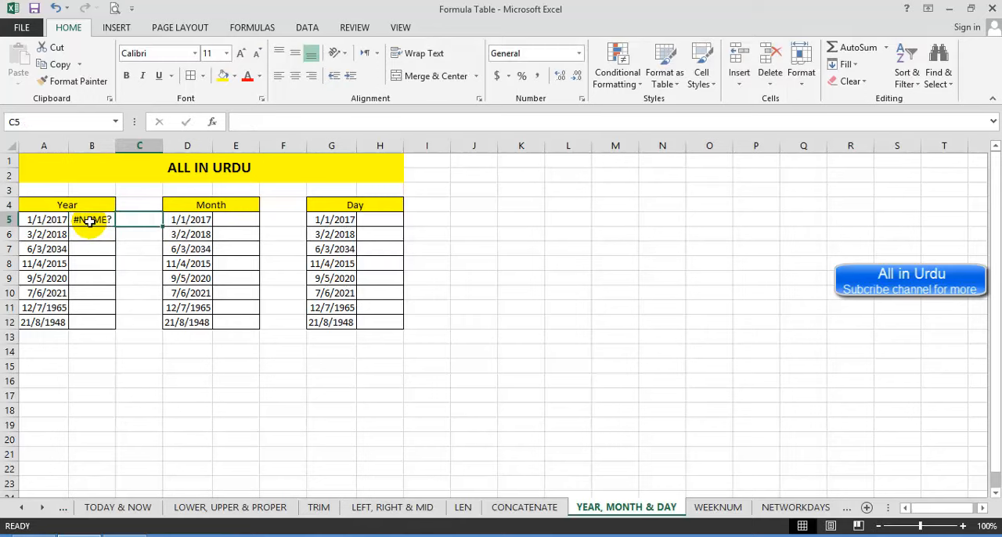
Step: Replace the content of B5 with the formula =YEAR(A5) to extract the year of the date in A5
{"action": "left_click", "coordinate": [90, 221]}
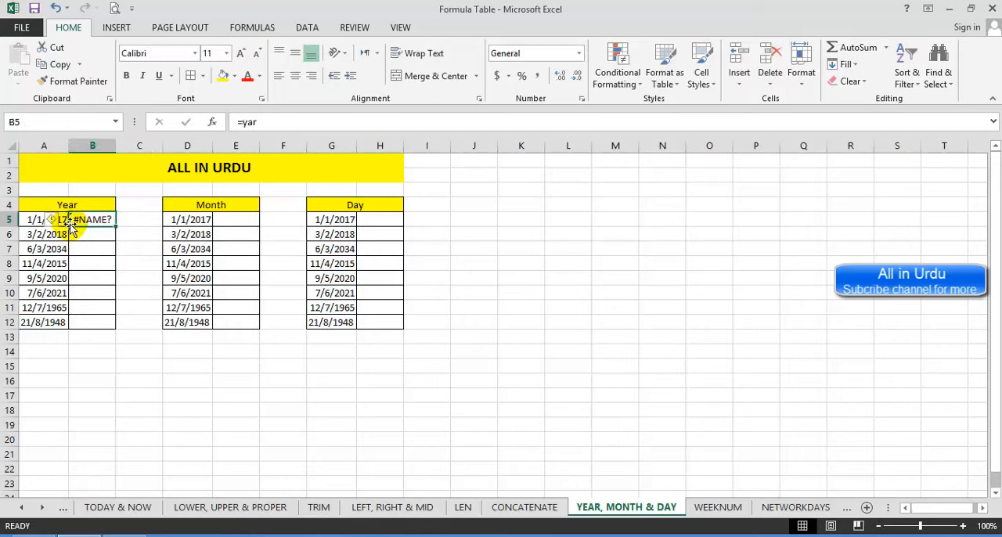
{"action": "type", "text": "=yea"}
{"action": "key", "text": "Tab"}
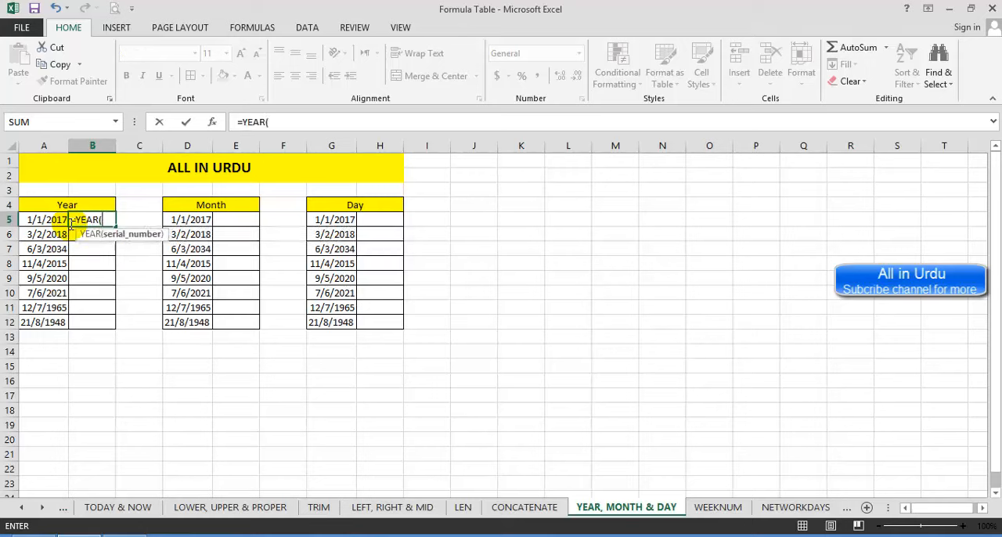
{"action": "left_click", "coordinate": [49, 221]}
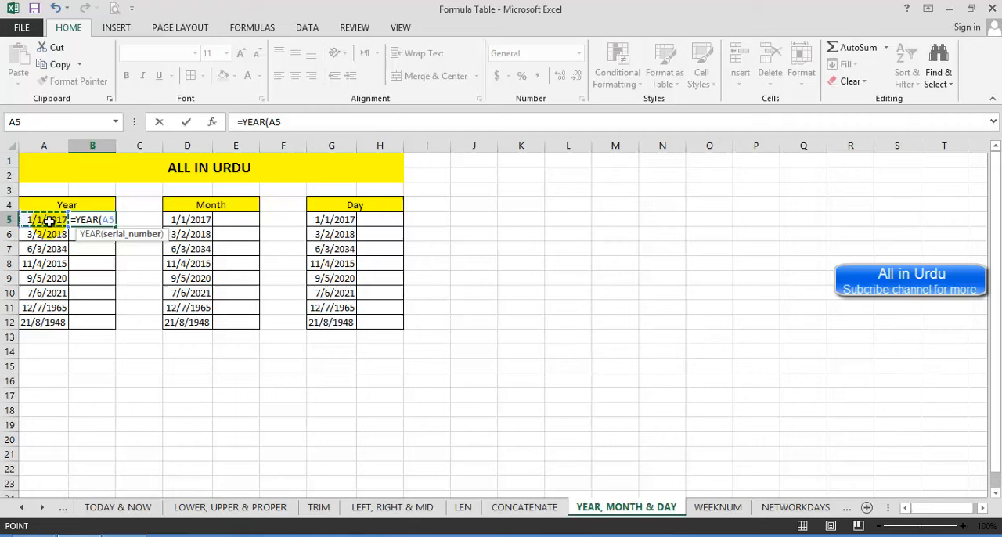
{"action": "type", "text": ")"}
{"action": "key", "text": "Return"}
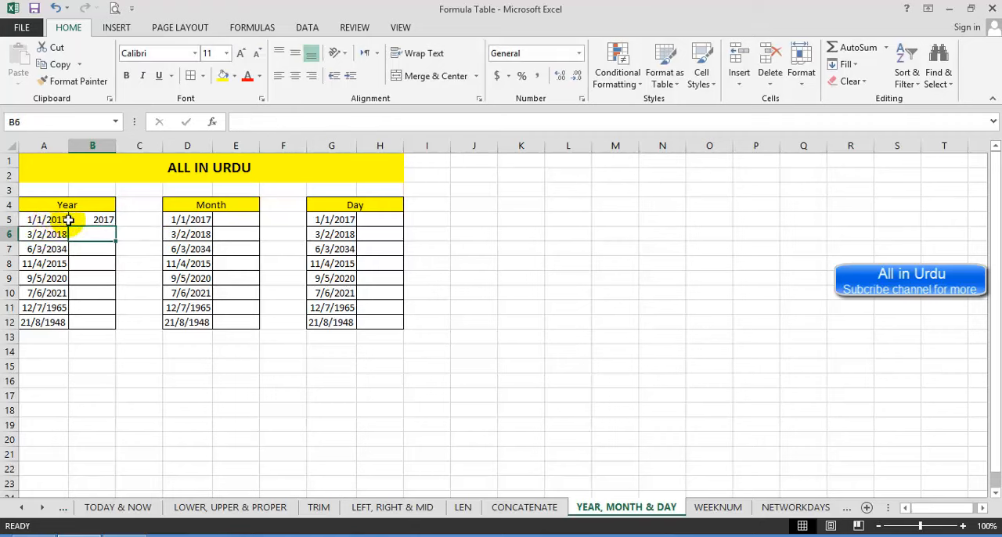
Step: Fill the YEAR formula from B5 down to B12 and check the formula in B12
{"action": "left_click", "coordinate": [106, 220]}
{"action": "left_click_drag", "start_coordinate": [115, 226], "coordinate": [107, 330]}
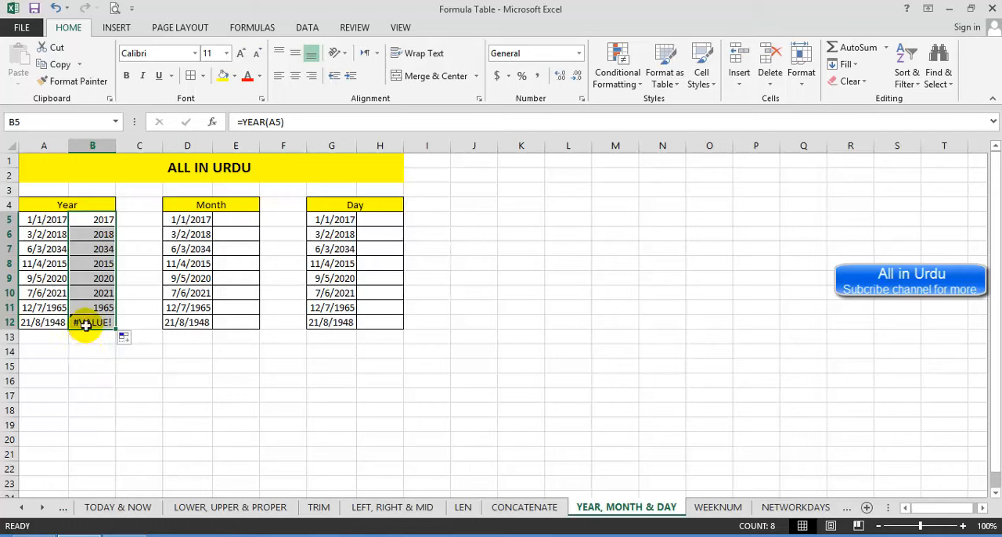
{"action": "left_click", "coordinate": [89, 323]}
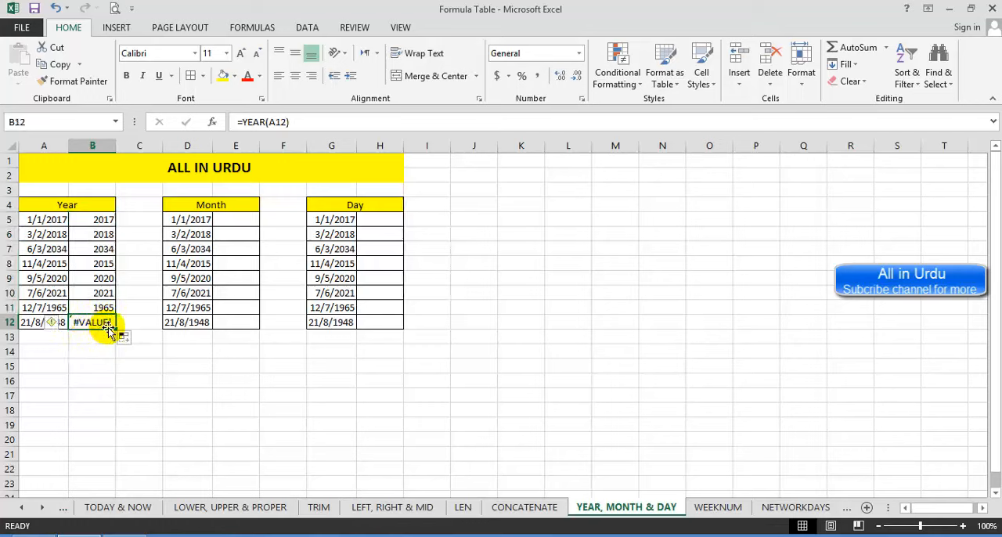
Step: Rewrite the date in A12 in month/day/year order as 8/21/1948 and check the YEAR formula in B12
{"action": "left_click", "coordinate": [33, 322]}
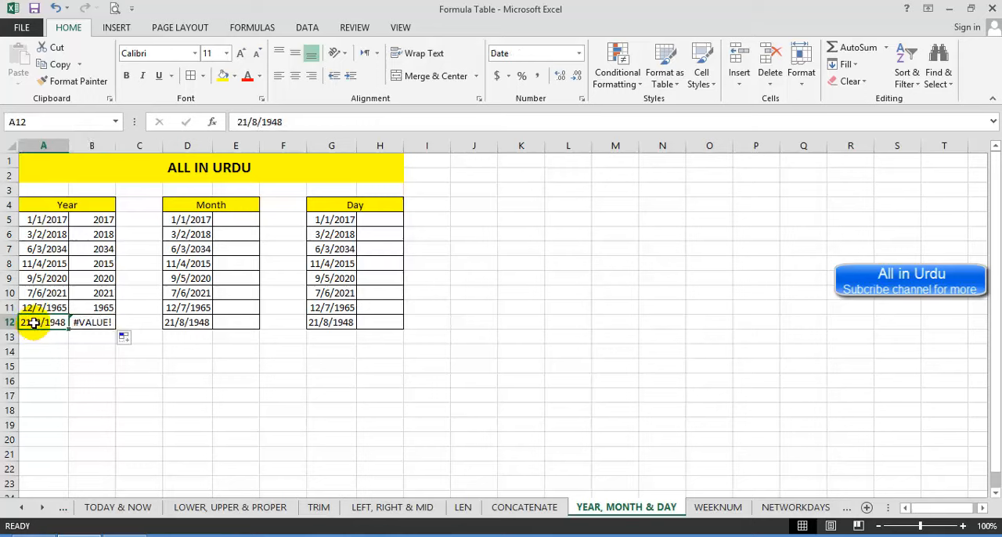
{"action": "key", "text": "F2"}
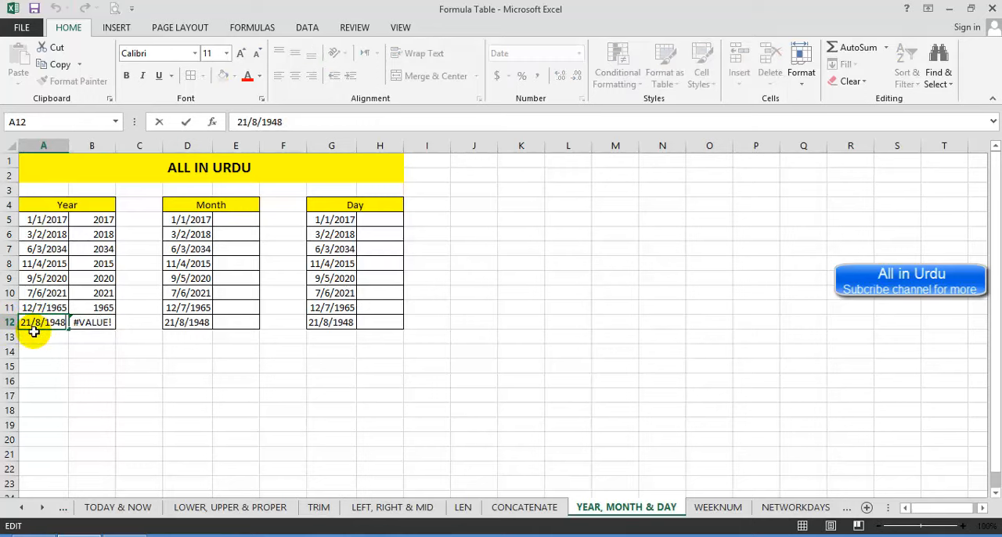
{"action": "key", "text": "BackSpace"}
{"action": "key", "text": "BackSpace"}
{"action": "key", "text": "BackSpace"}
{"action": "key", "text": "BackSpace"}
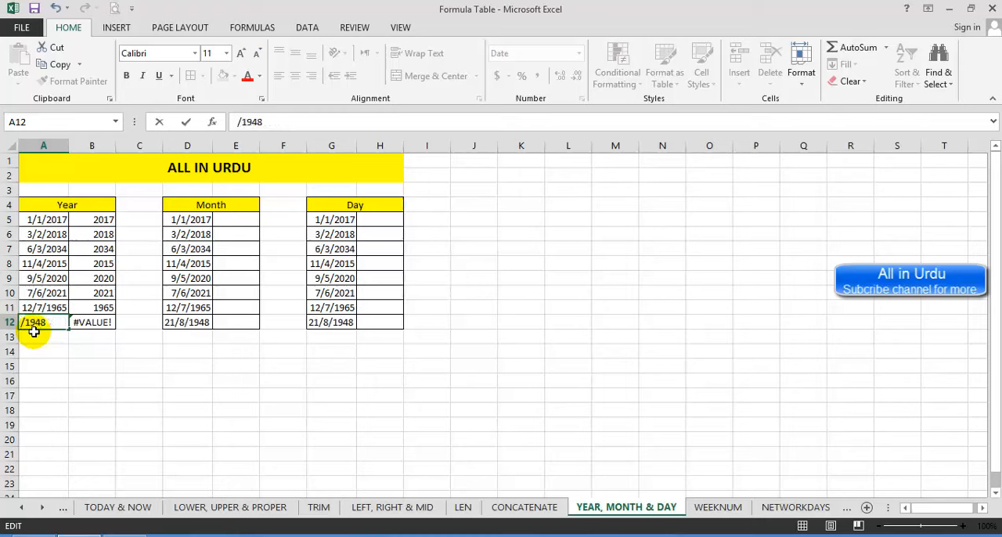
{"action": "type", "text": "8/21"}
{"action": "key", "text": "Return"}
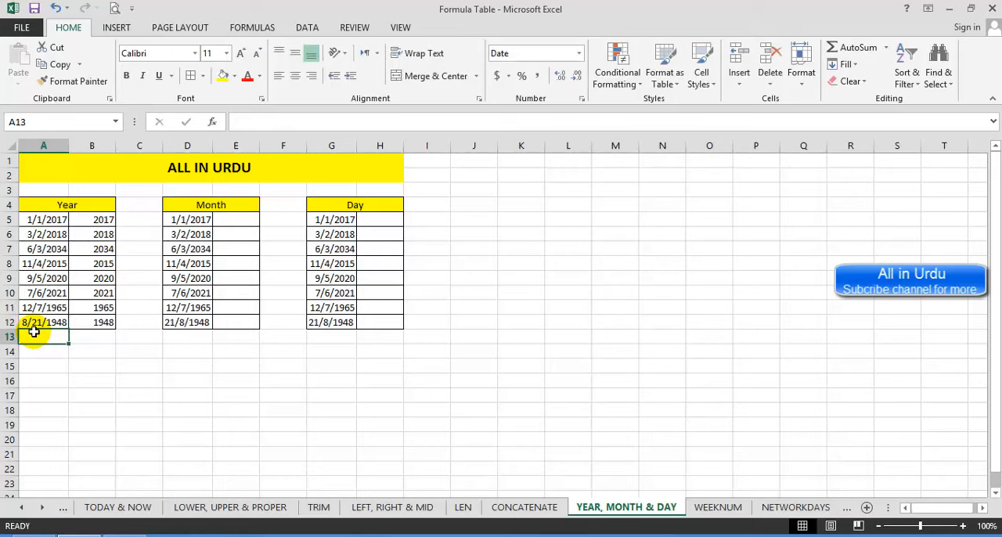
{"action": "left_click", "coordinate": [92, 321]}
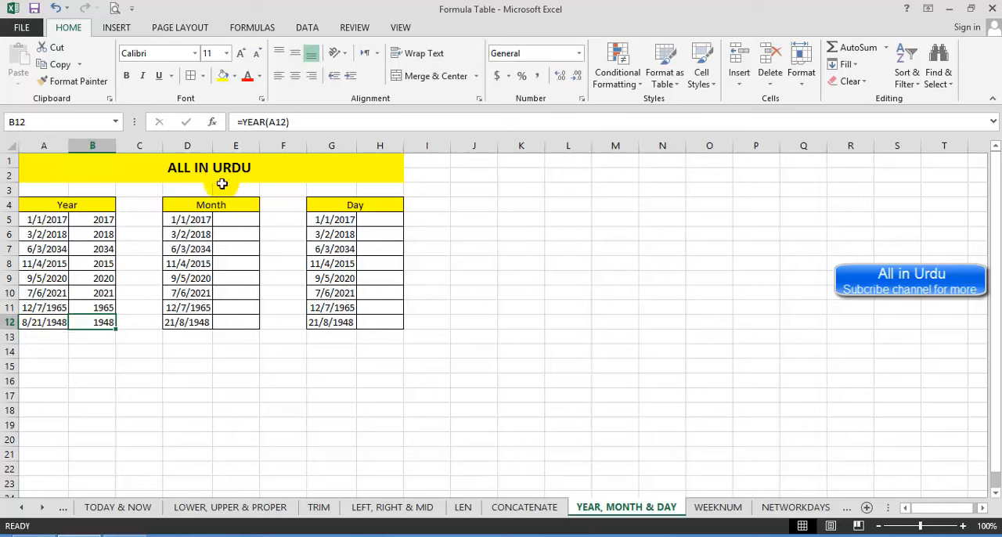
Step: Enter =MONTH(D5) in E5 to extract the month of the date, and fill the formula down to E11
{"action": "left_click", "coordinate": [239, 222]}
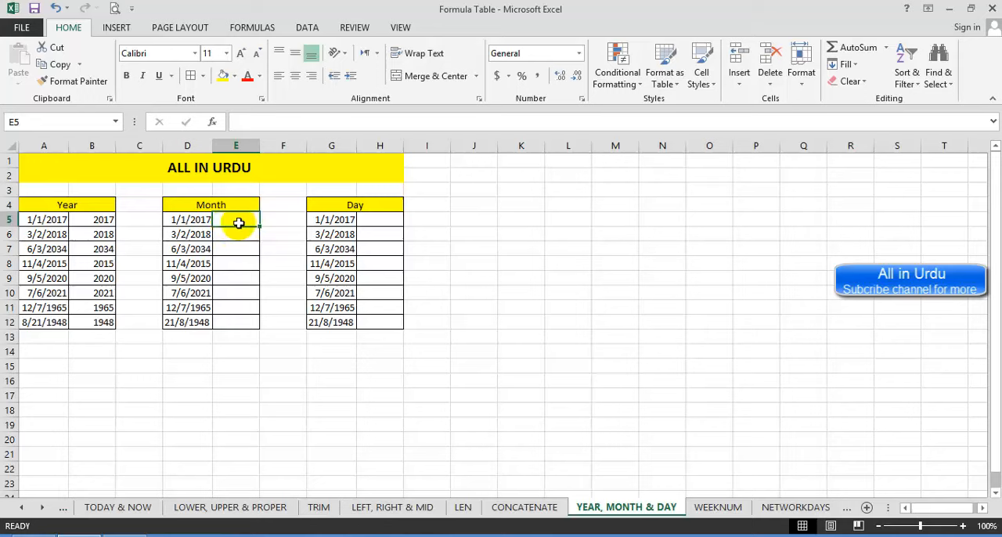
{"action": "type", "text": "=mon"}
{"action": "key", "text": "Tab"}
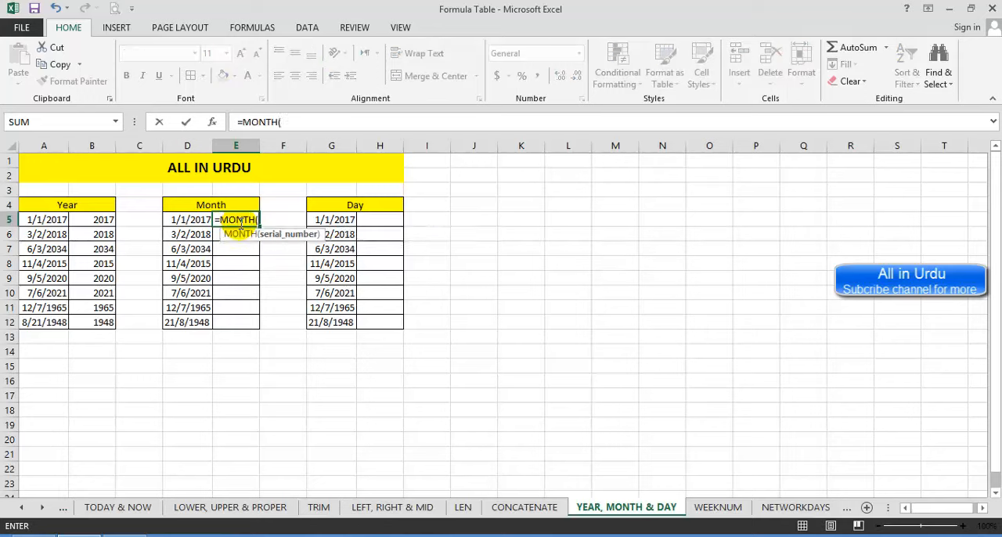
{"action": "left_click", "coordinate": [201, 220]}
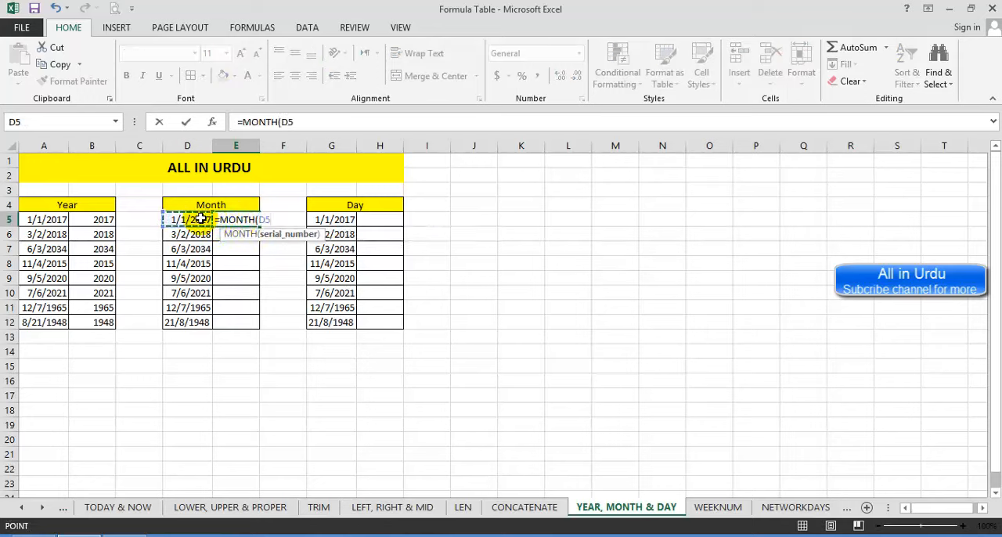
{"action": "type", "text": ")"}
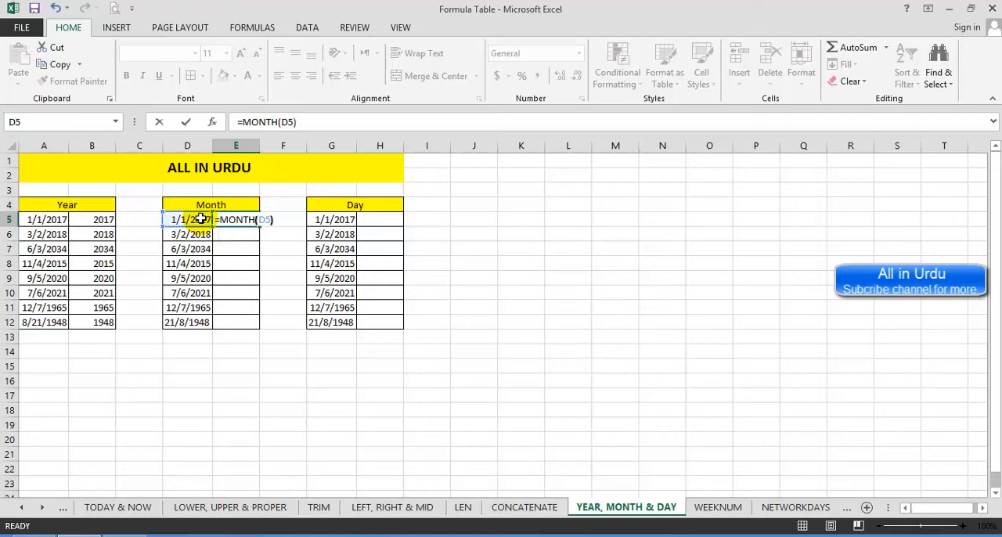
{"action": "key", "text": "Return"}
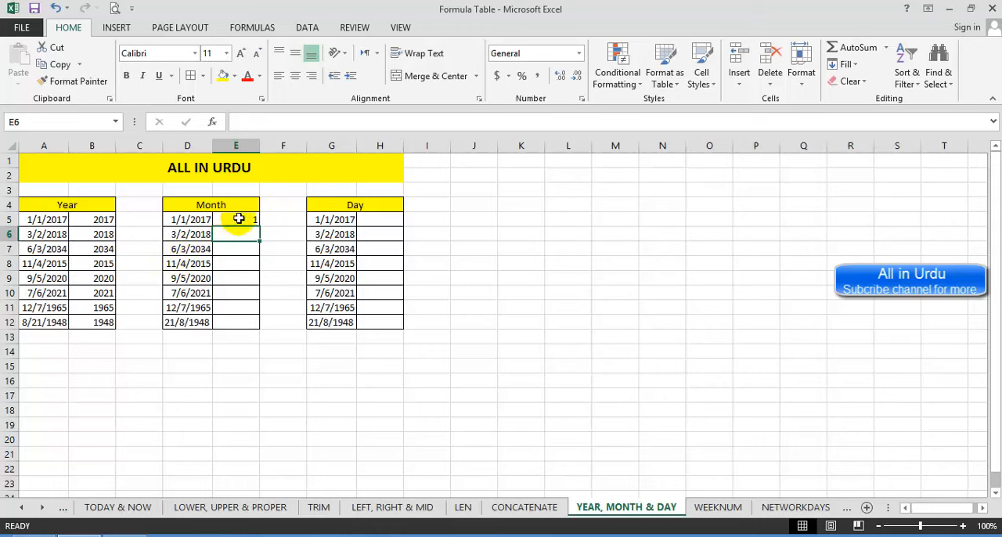
{"action": "left_click", "coordinate": [234, 219]}
{"action": "left_click_drag", "start_coordinate": [259, 225], "coordinate": [252, 314]}
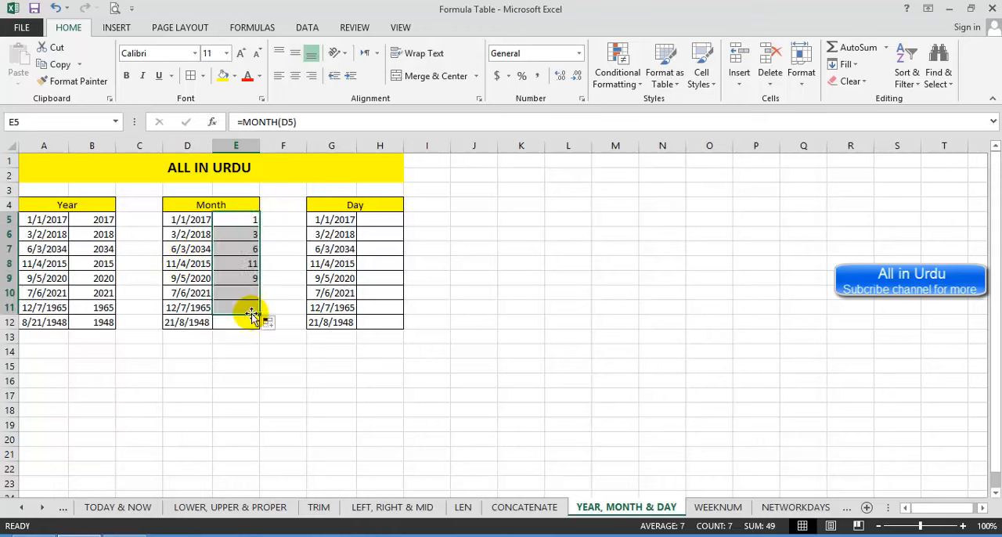
Step: Enter the formula =DAY(G5) in H5 to extract the day of the date in G5
{"action": "left_click", "coordinate": [391, 223]}
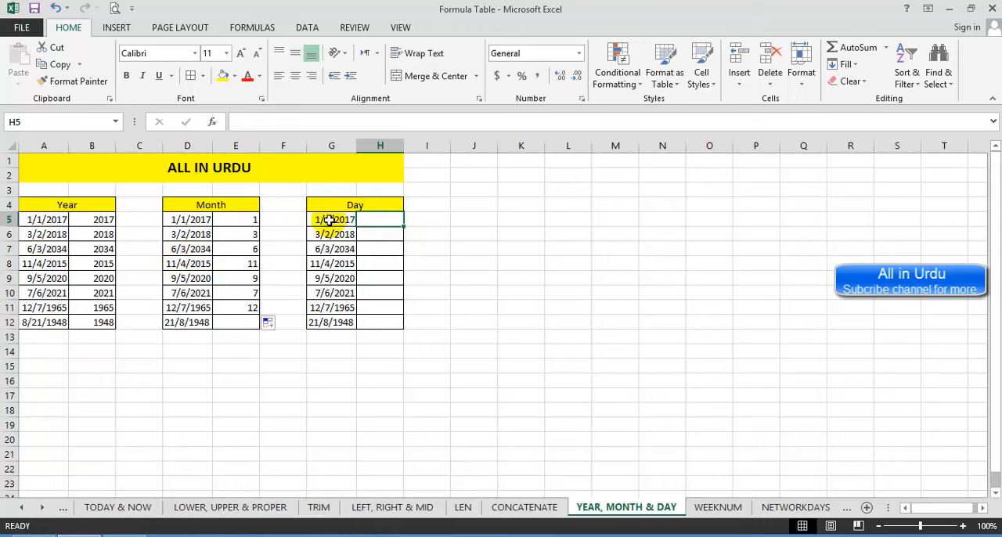
{"action": "type", "text": "=day"}
{"action": "key", "text": "Tab"}
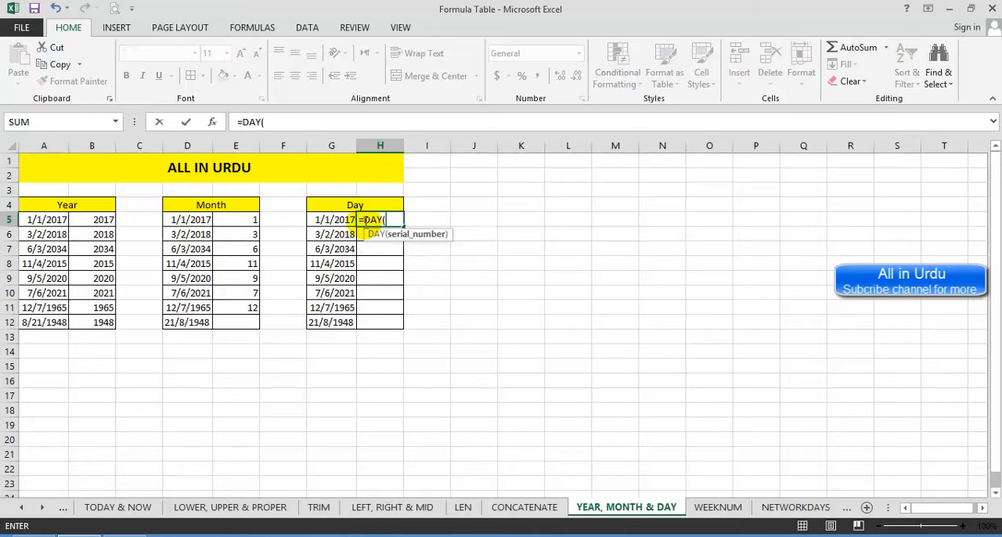
{"action": "left_click", "coordinate": [343, 224]}
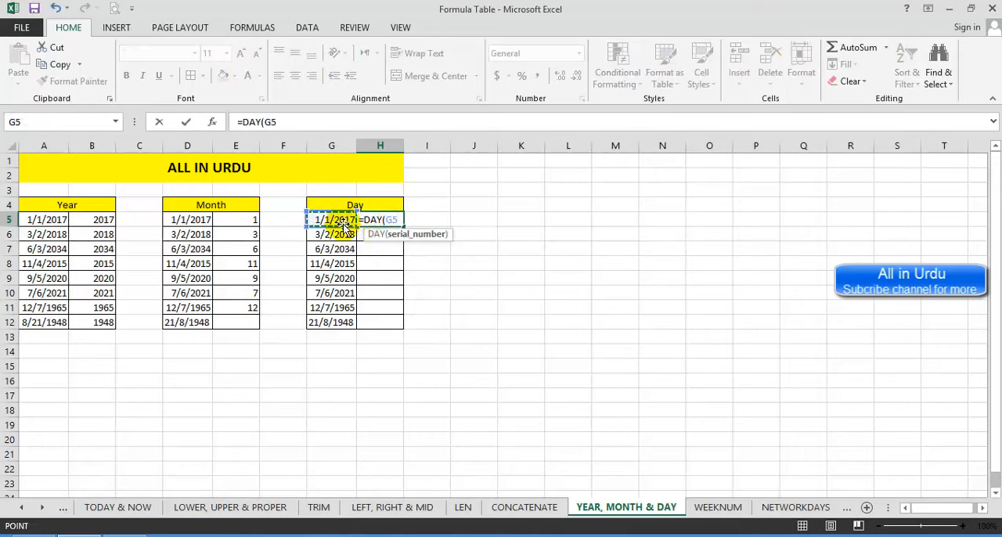
{"action": "type", "text": ")"}
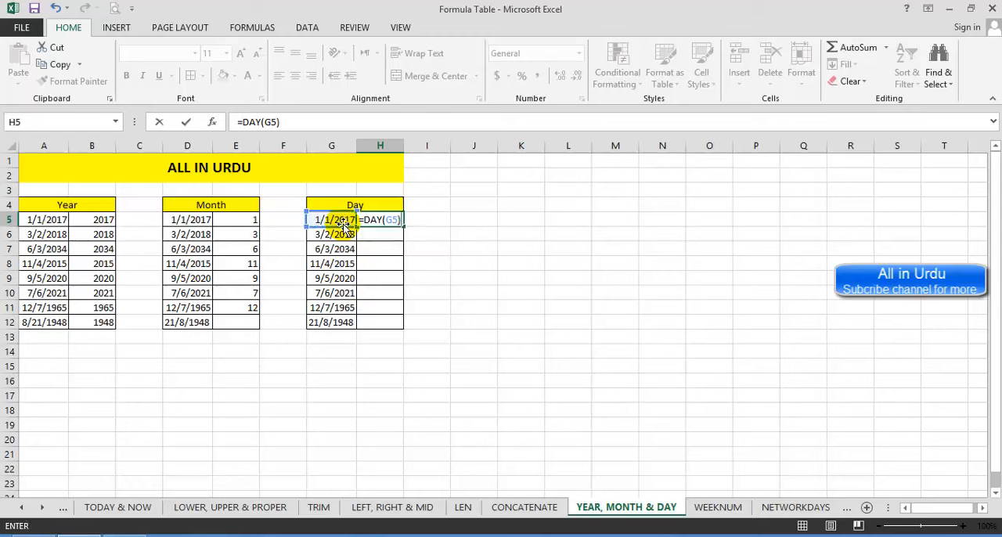
{"action": "key", "text": "Return"}
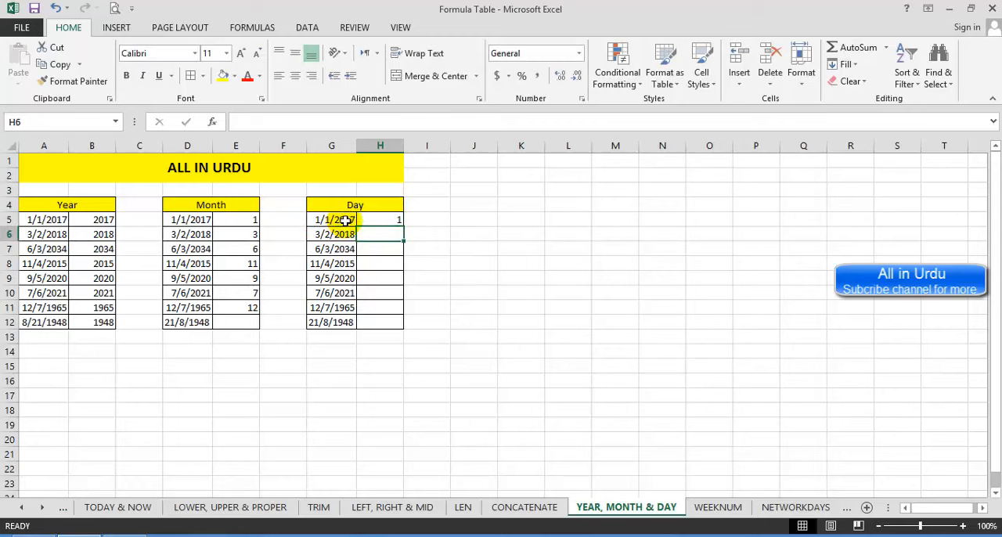
Step: Fill the DAY formula from H5 down to H11 and check the source dates in G6 to G10
{"action": "left_click", "coordinate": [391, 223]}
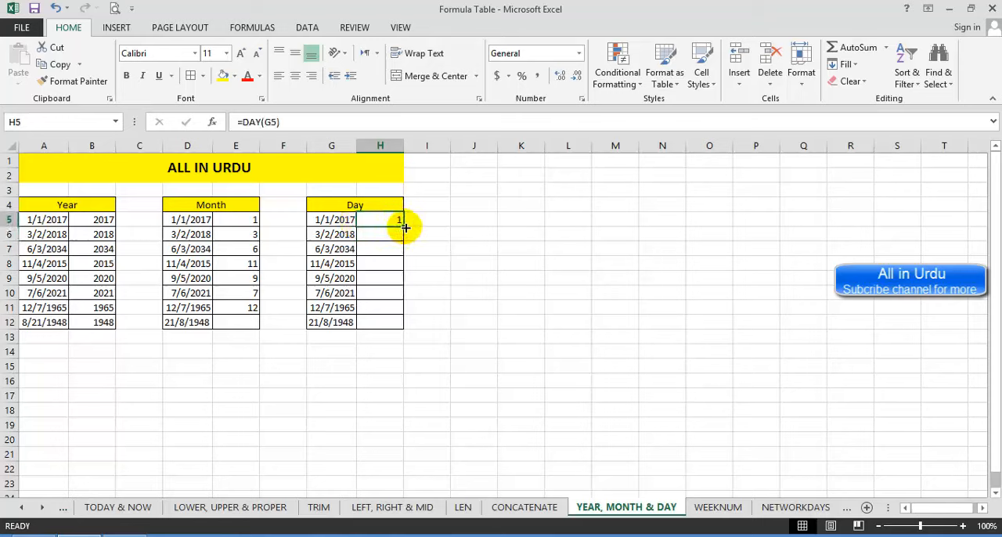
{"action": "left_click_drag", "start_coordinate": [405, 227], "coordinate": [407, 318]}
{"action": "left_click", "coordinate": [335, 234]}
{"action": "left_click", "coordinate": [335, 249]}
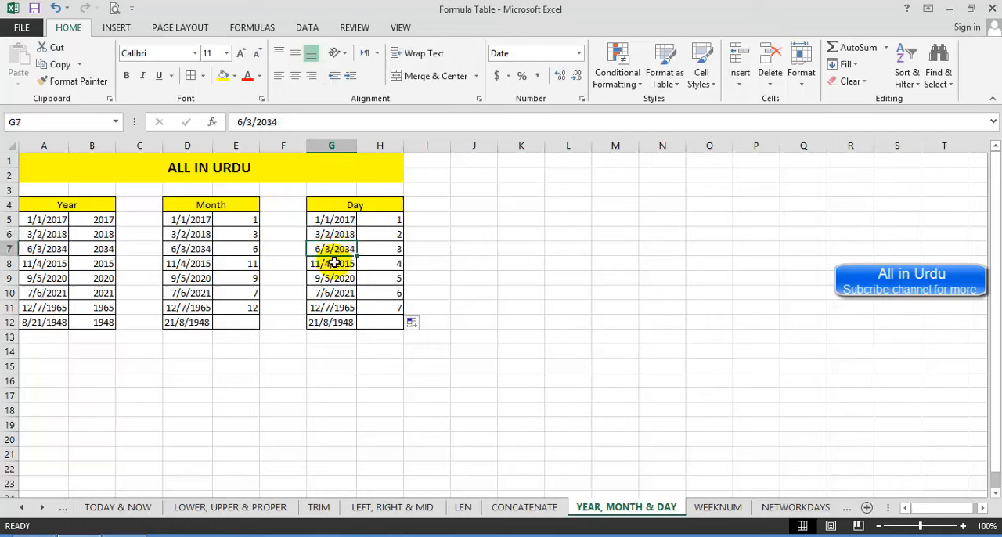
{"action": "left_click", "coordinate": [334, 263]}
{"action": "left_click", "coordinate": [334, 277]}
{"action": "left_click", "coordinate": [335, 293]}
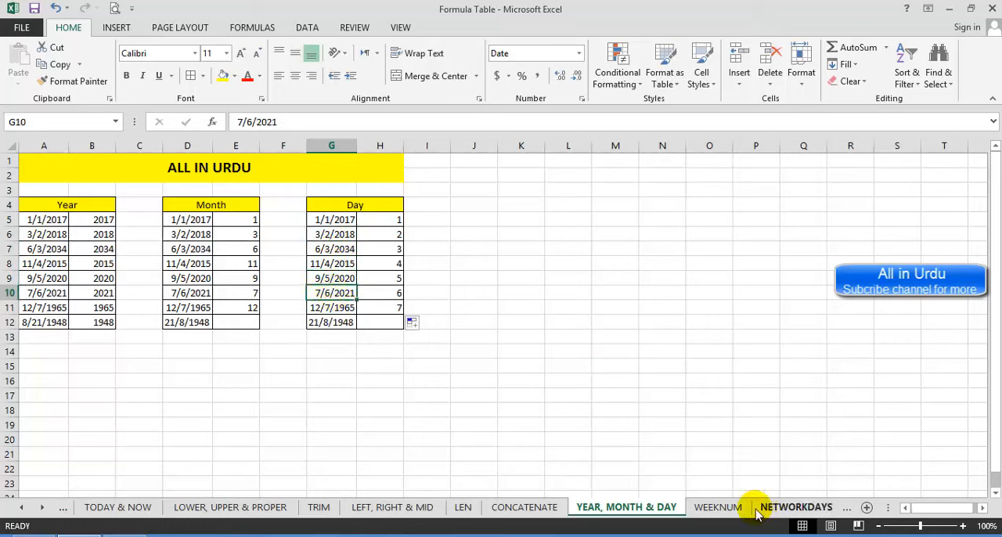
Step: Go to the WEEKNUM sheet and inspect the date in A6 and the result cells B6 and B7
{"action": "left_click", "coordinate": [718, 507]}
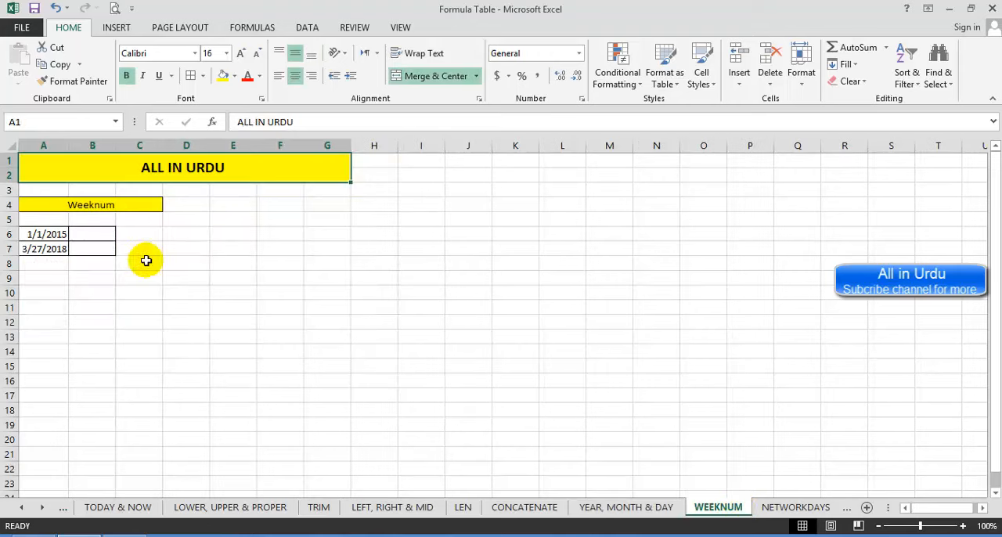
{"action": "left_click", "coordinate": [78, 237]}
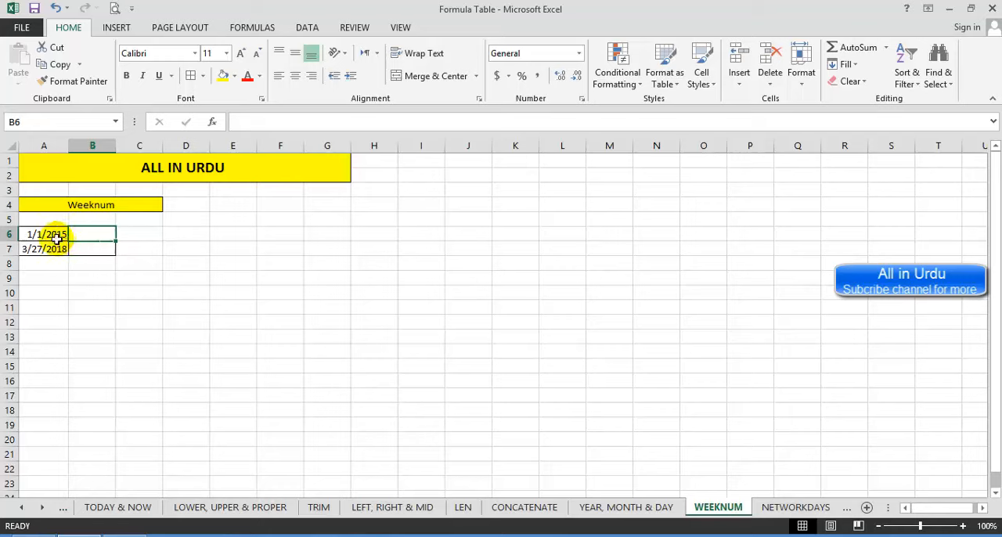
{"action": "left_click", "coordinate": [81, 247]}
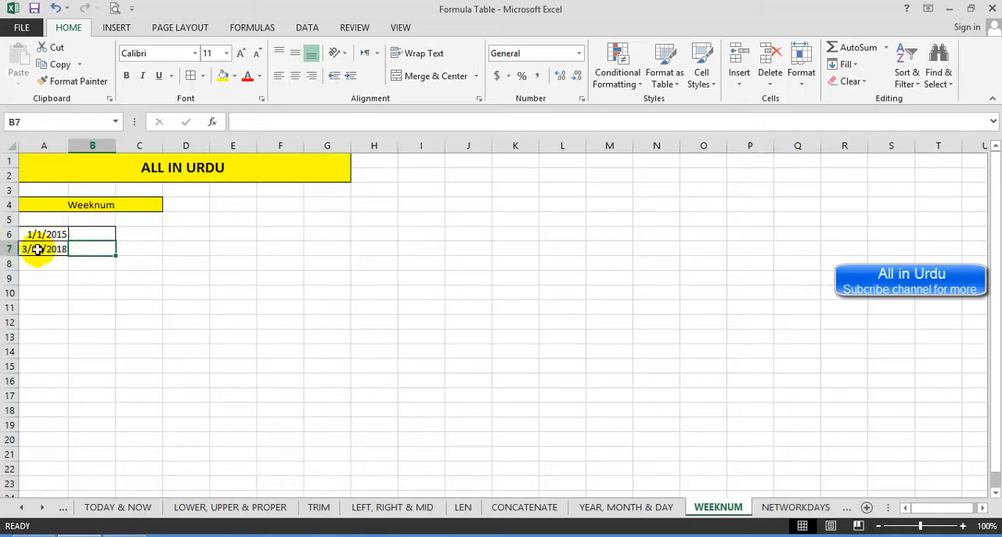
{"action": "left_click", "coordinate": [92, 235]}
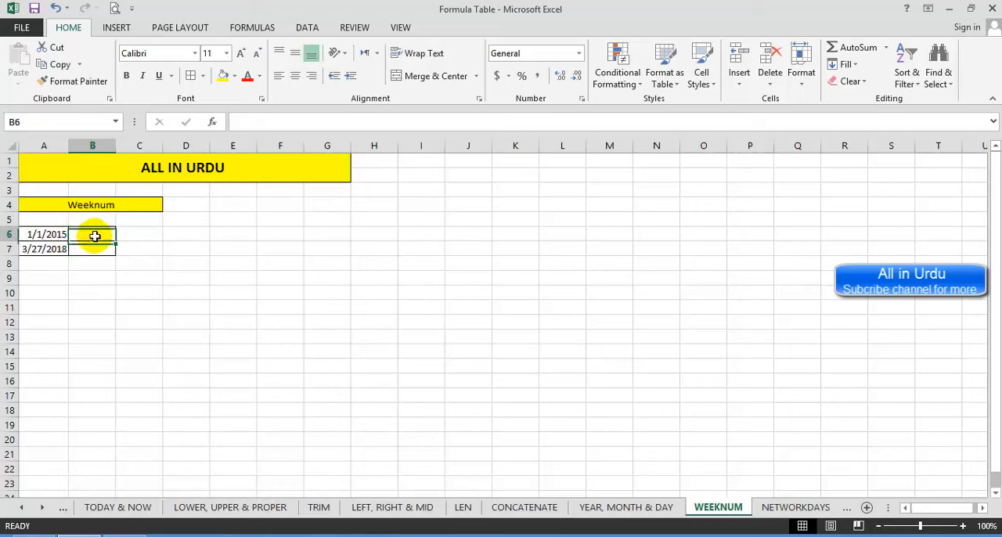
{"action": "left_click", "coordinate": [46, 234]}
Step: Enter the formula =WEEKNUM(A6) in B6 to get the week number of the date in A6
{"action": "left_click", "coordinate": [91, 235]}
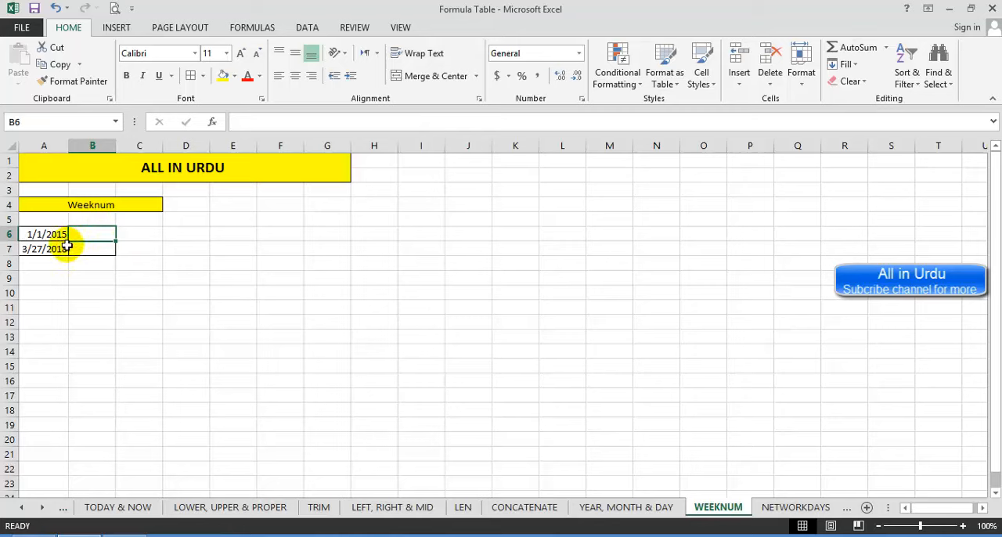
{"action": "type", "text": "=weekn"}
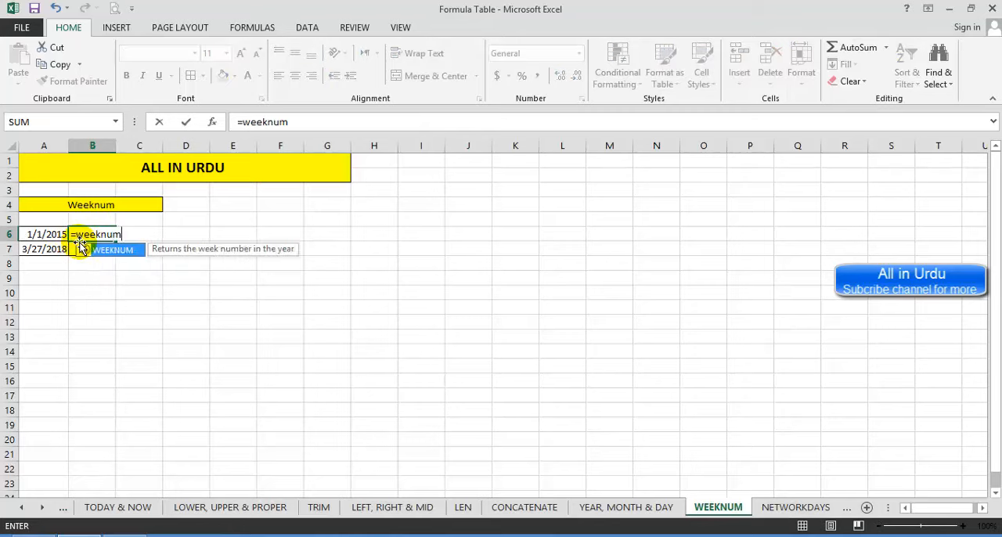
{"action": "type", "text": "um"}
{"action": "key", "text": "Tab"}
{"action": "left_click", "coordinate": [37, 235]}
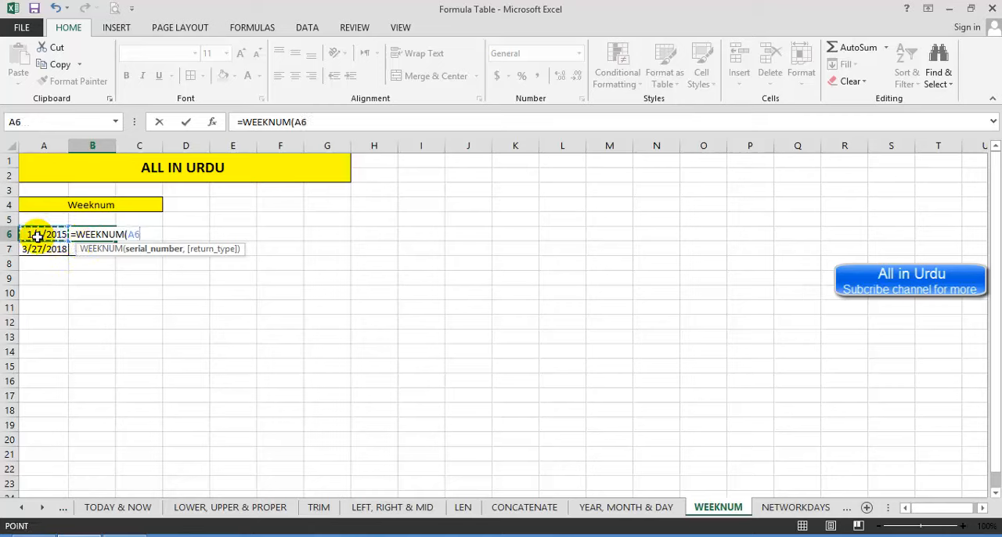
{"action": "key", "text": "Return"}
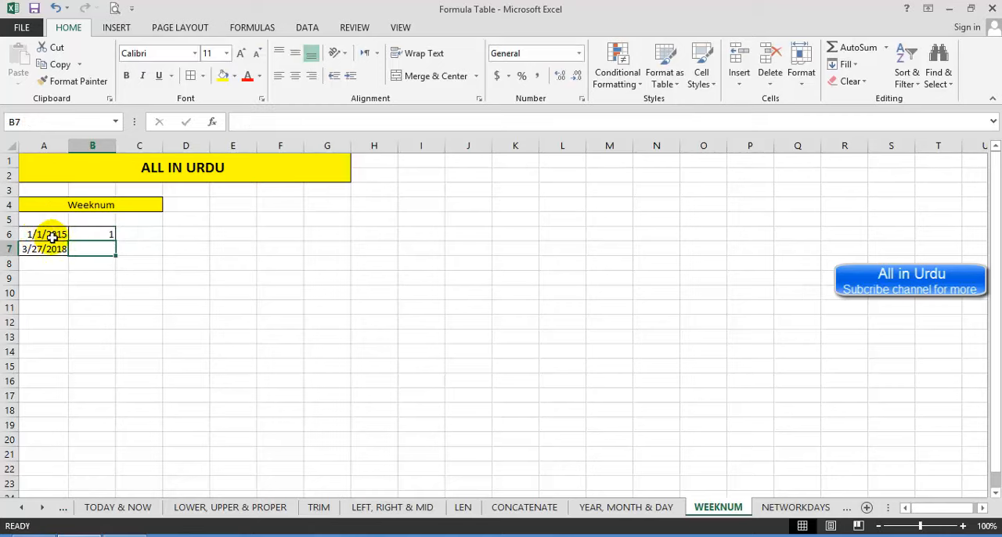
Step: Review the dates in A6 and A7, fill the WEEKNUM formula from B6 to B7, and check the formula in B7
{"action": "left_click", "coordinate": [44, 233]}
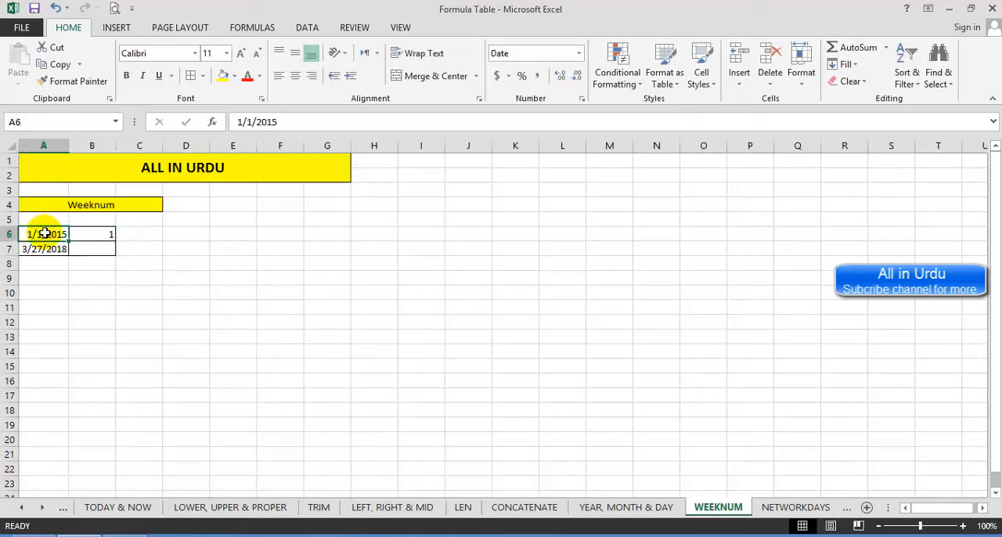
{"action": "left_click", "coordinate": [85, 233]}
{"action": "left_click", "coordinate": [45, 249]}
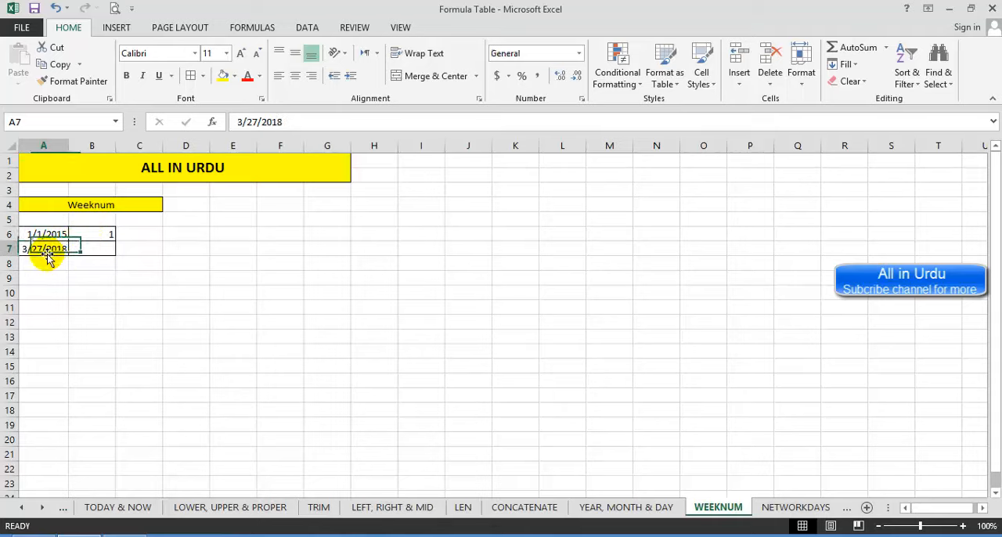
{"action": "left_click", "coordinate": [94, 236]}
{"action": "left_click_drag", "start_coordinate": [117, 243], "coordinate": [113, 254]}
{"action": "left_click", "coordinate": [94, 249]}
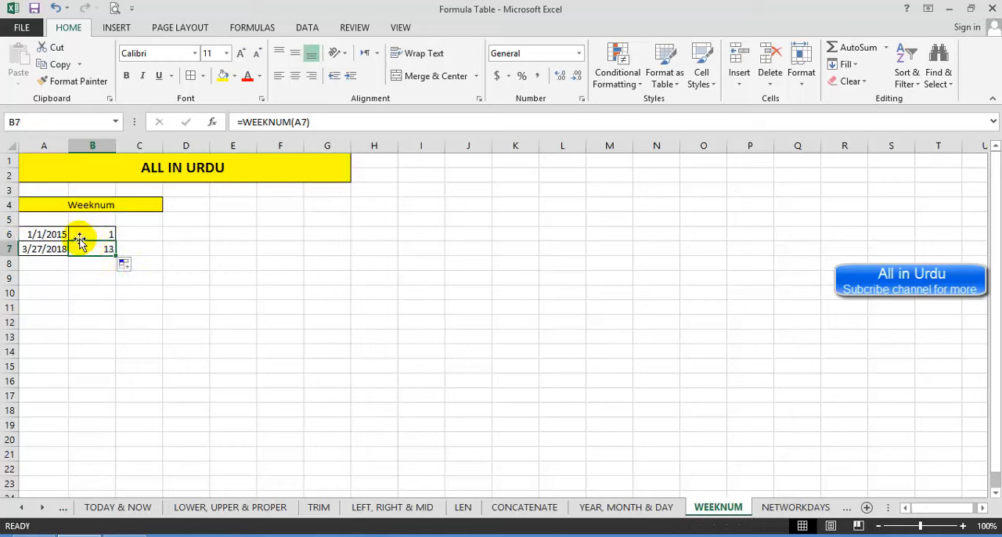
Step: Go to the NETWORKDAYS sheet and inspect the start date in A5 and the end date in B5
{"action": "left_click", "coordinate": [794, 507]}
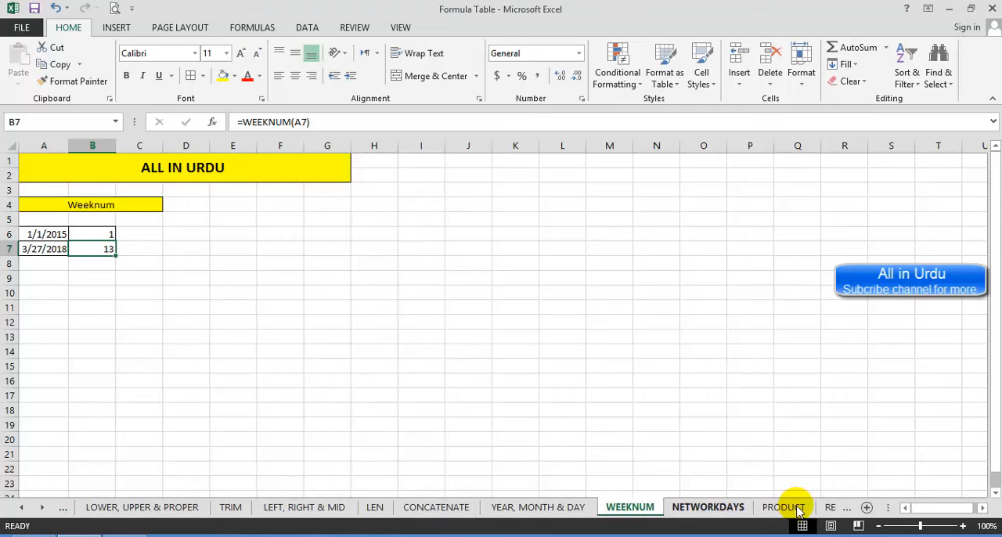
{"action": "left_click", "coordinate": [93, 277]}
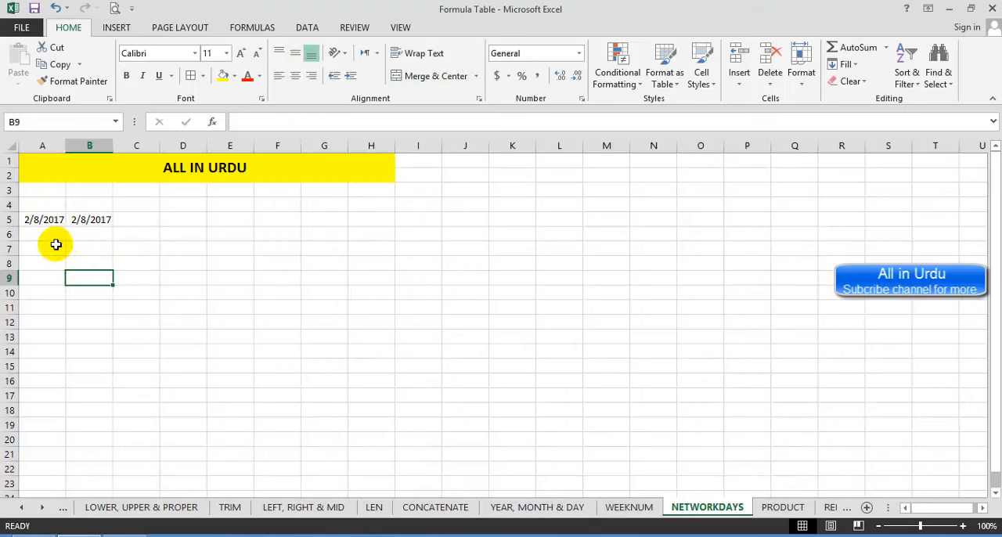
{"action": "left_click", "coordinate": [42, 221]}
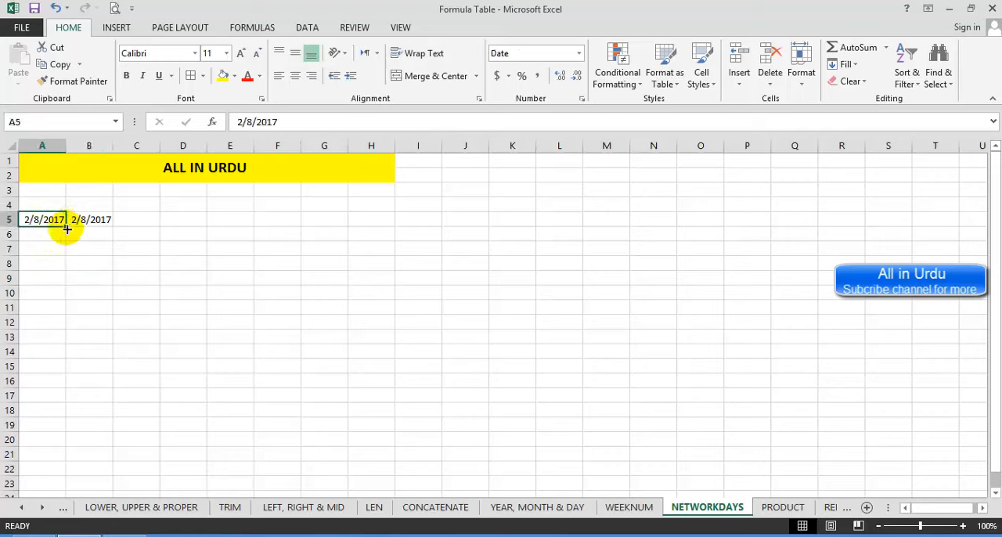
{"action": "left_click", "coordinate": [49, 246]}
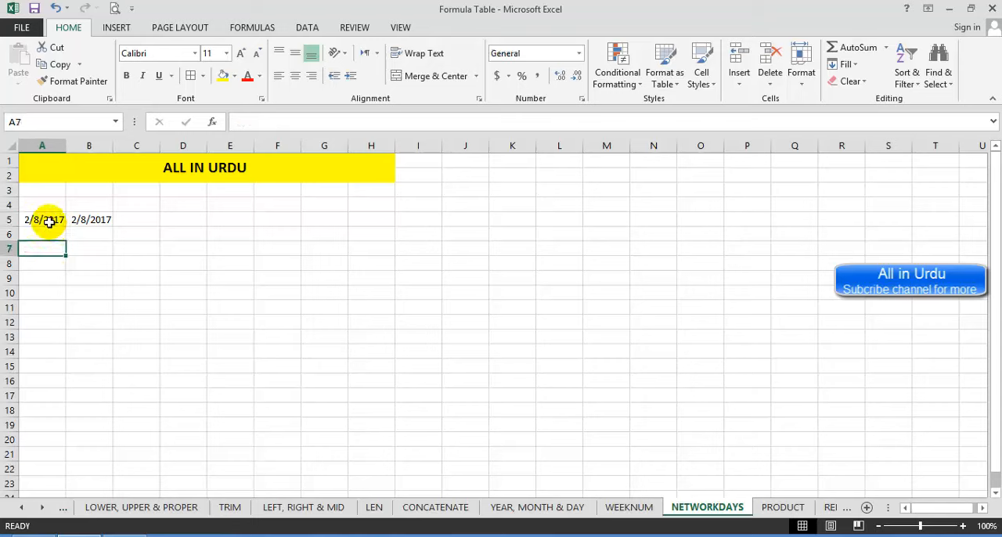
{"action": "left_click", "coordinate": [48, 221]}
{"action": "left_click", "coordinate": [85, 219]}
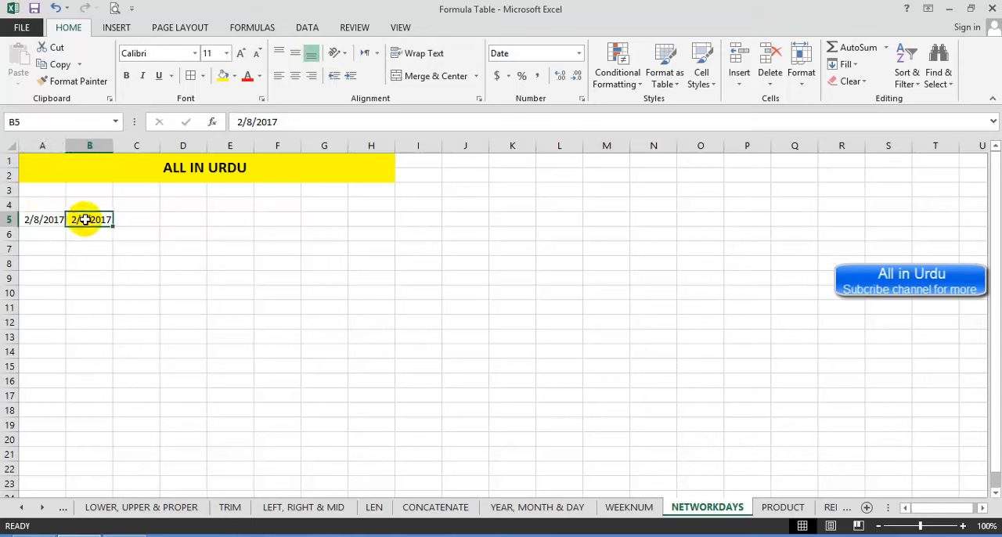
{"action": "left_click", "coordinate": [90, 261]}
Step: Change the end date in B5 to 2/16/2017
{"action": "left_click", "coordinate": [95, 220]}
{"action": "key", "text": "F2"}
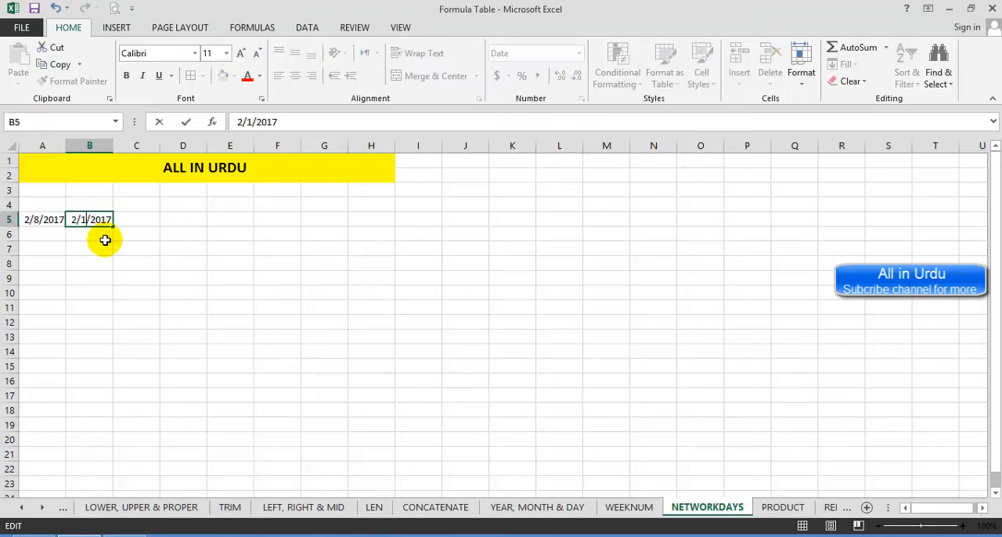
{"action": "type", "text": "6"}
{"action": "key", "text": "Return"}
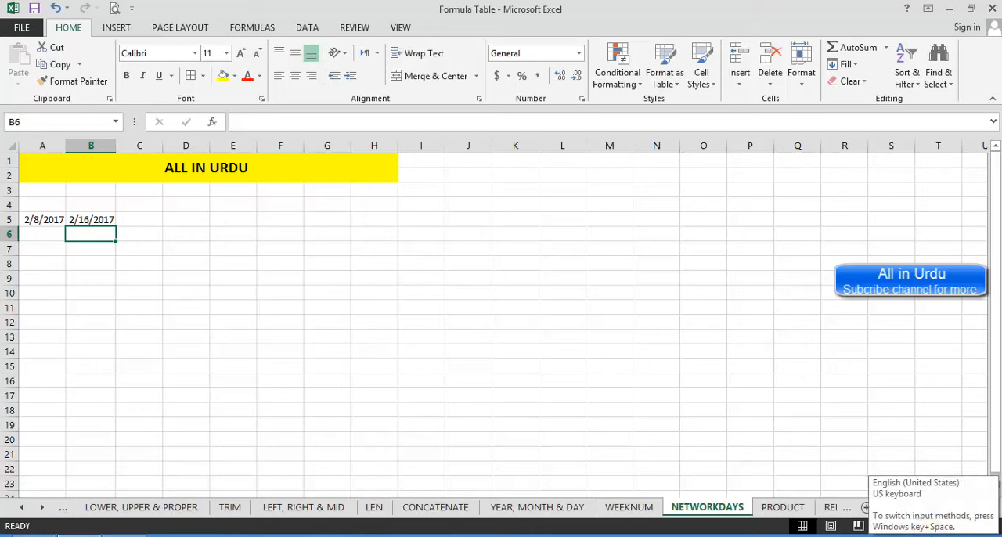
Step: Open the system calendar and check the days from February 8 to February 16, 2017, including the weekend between them
{"action": "left_click", "coordinate": [974, 534]}
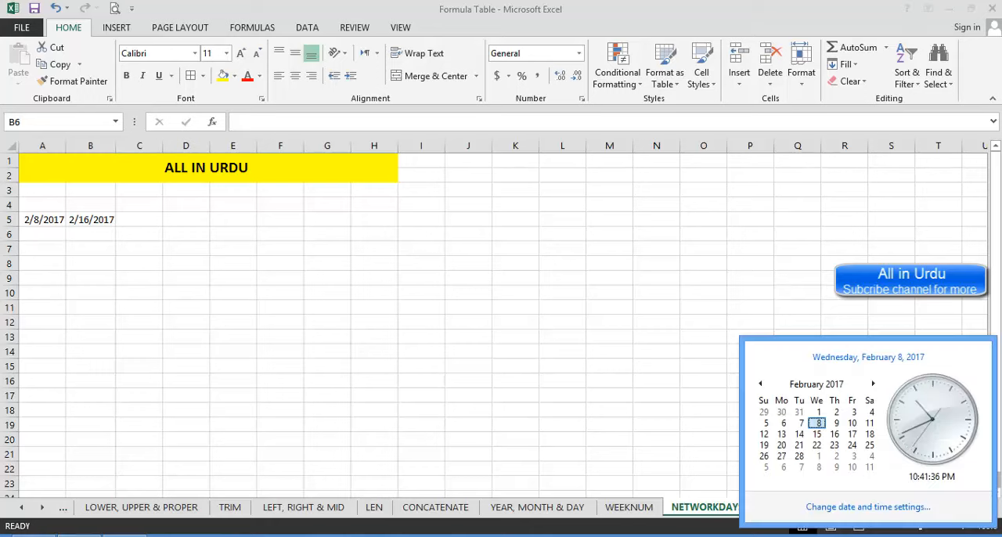
{"action": "left_click", "coordinate": [852, 423]}
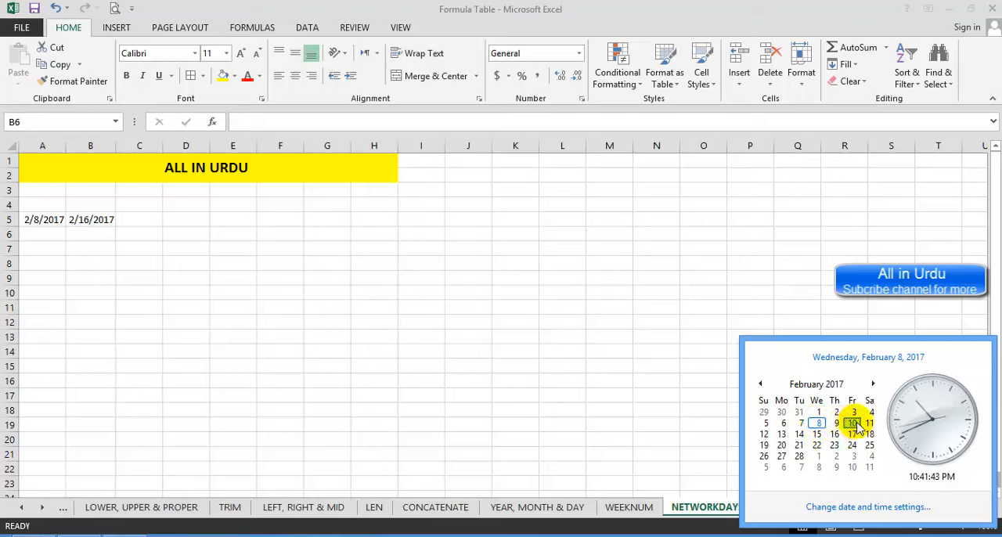
{"action": "left_click", "coordinate": [783, 434]}
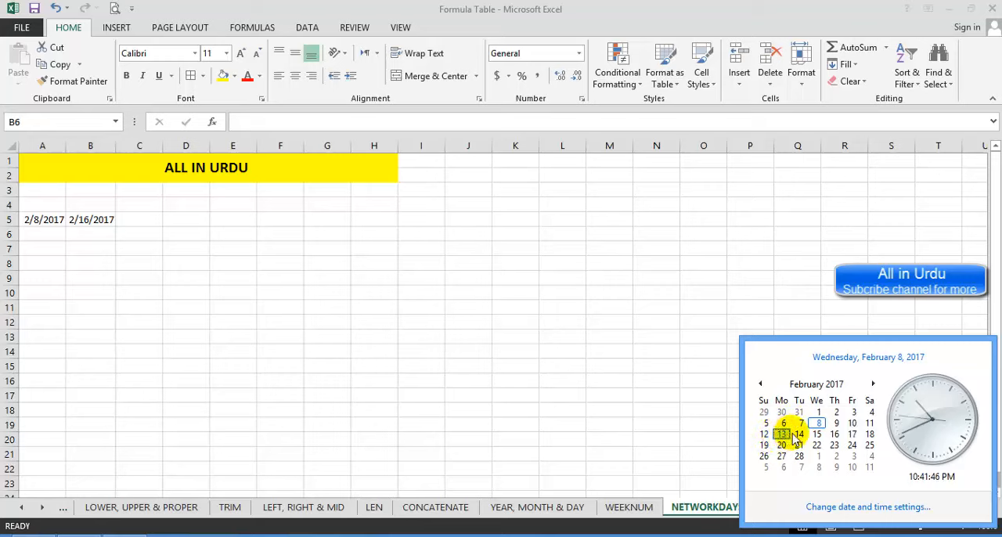
{"action": "left_click", "coordinate": [834, 435]}
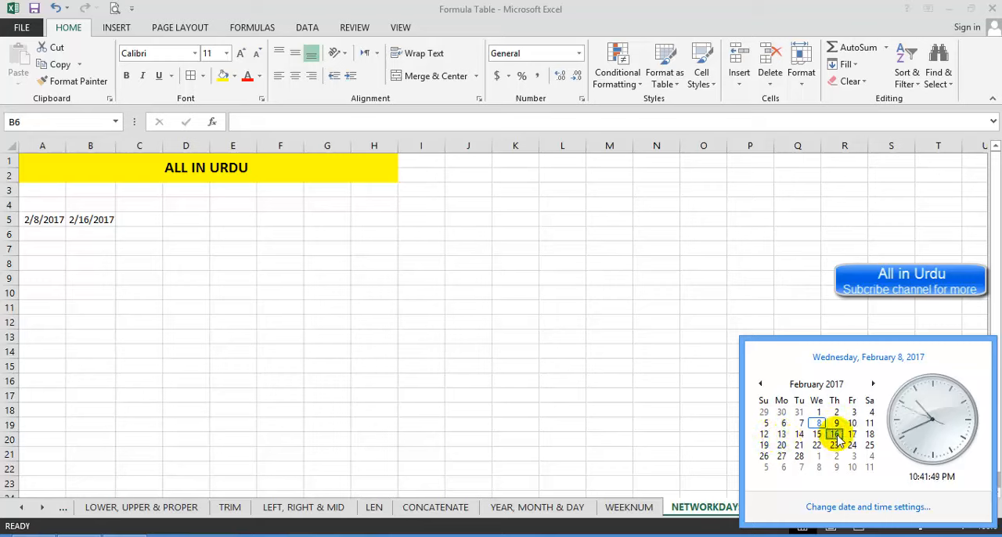
{"action": "left_click", "coordinate": [151, 225]}
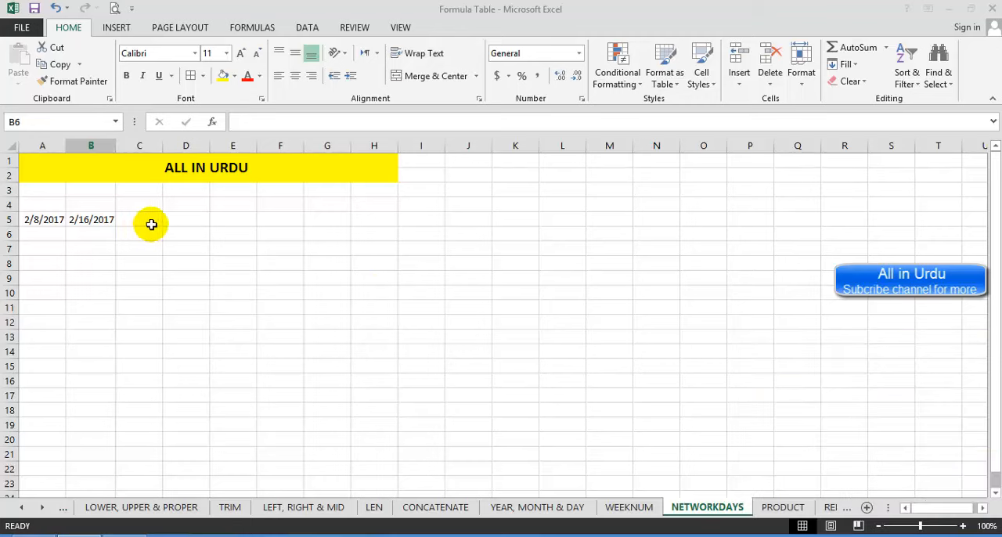
Step: Enter the formula =NETWORKDAYS(A5,B5) in D5 to count the working days between the start and end dates
{"action": "left_click", "coordinate": [187, 222]}
{"action": "type", "text": "="}
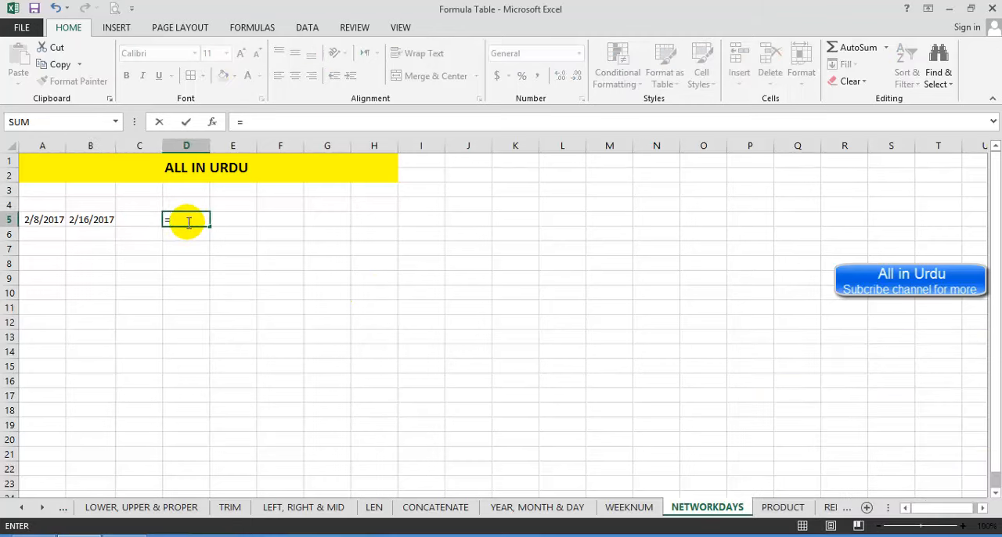
{"action": "type", "text": "net"}
{"action": "key", "text": "Tab"}
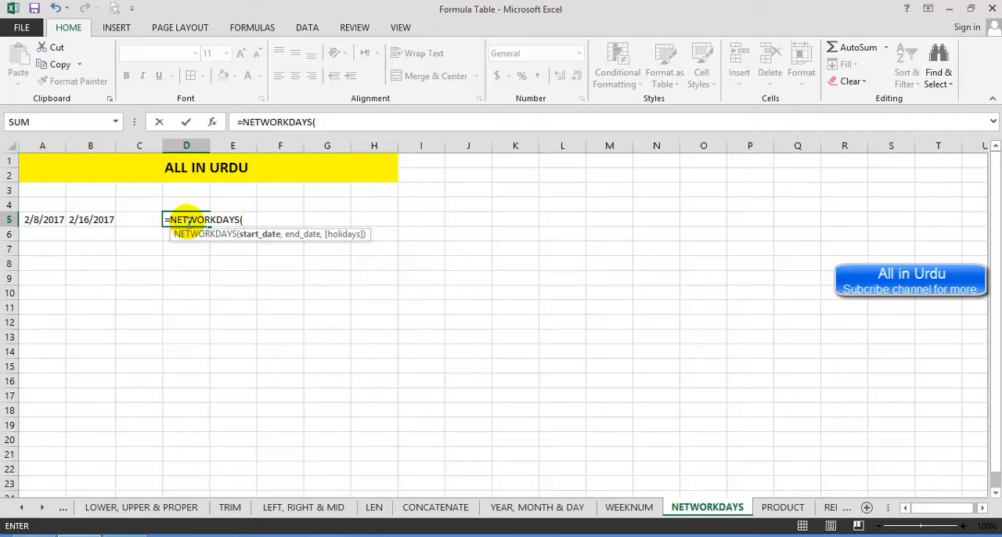
{"action": "left_click", "coordinate": [39, 219]}
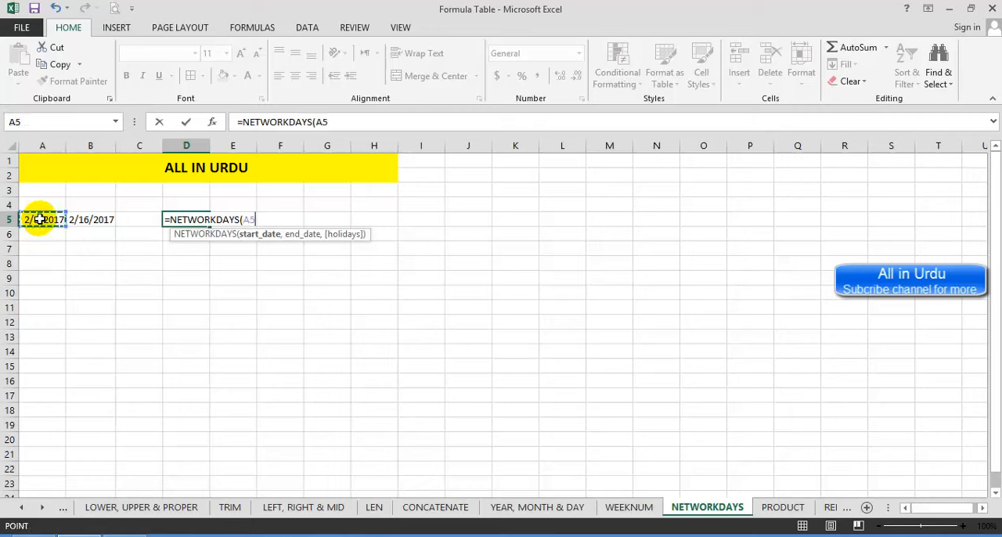
{"action": "type", "text": ","}
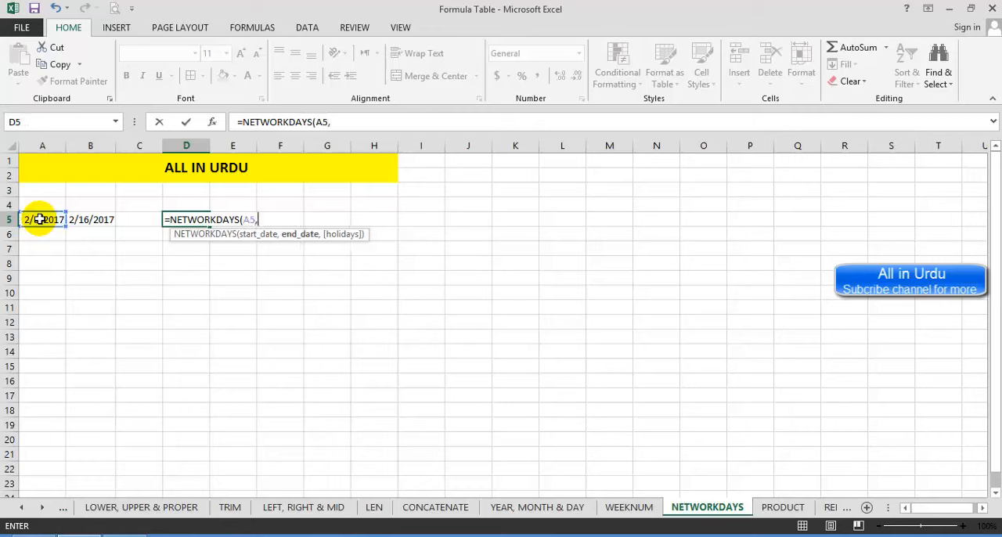
{"action": "left_click", "coordinate": [95, 220]}
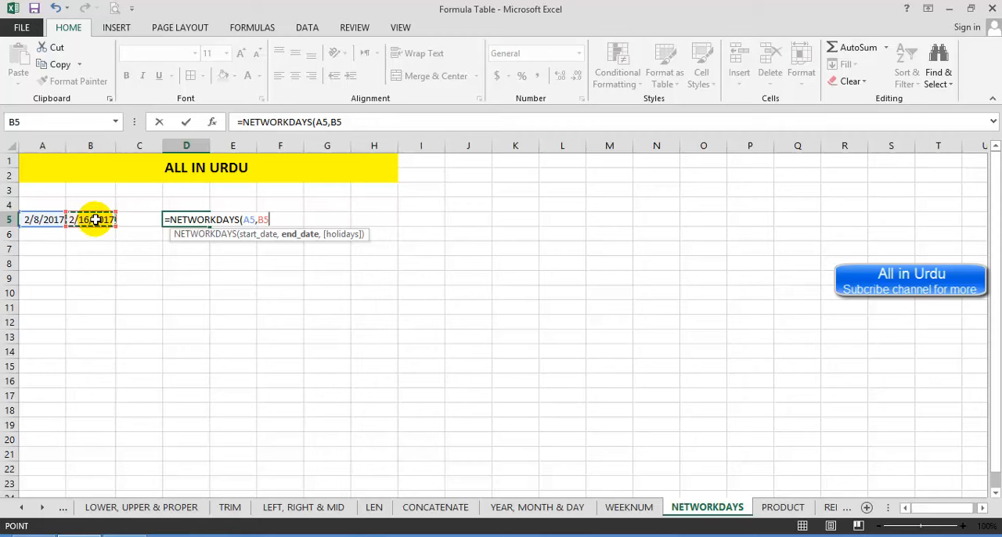
{"action": "type", "text": ")"}
{"action": "key", "text": "Return"}
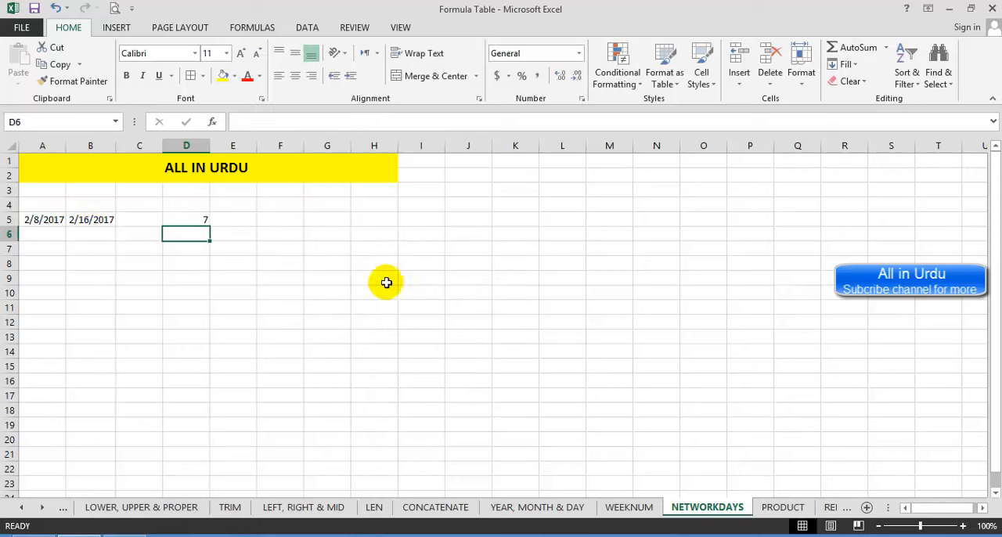
Step: Go to the PRODUCT sheet and enter =PRODUCT(B5,C5) in E5 to multiply the two numbers in the books row
{"action": "left_click", "coordinate": [780, 507]}
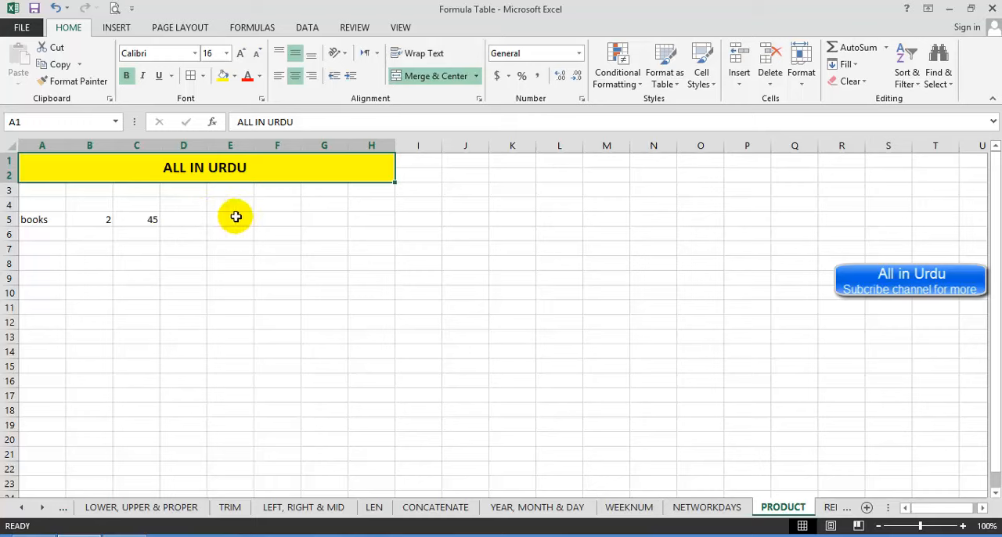
{"action": "left_click", "coordinate": [78, 220]}
{"action": "left_click", "coordinate": [134, 222]}
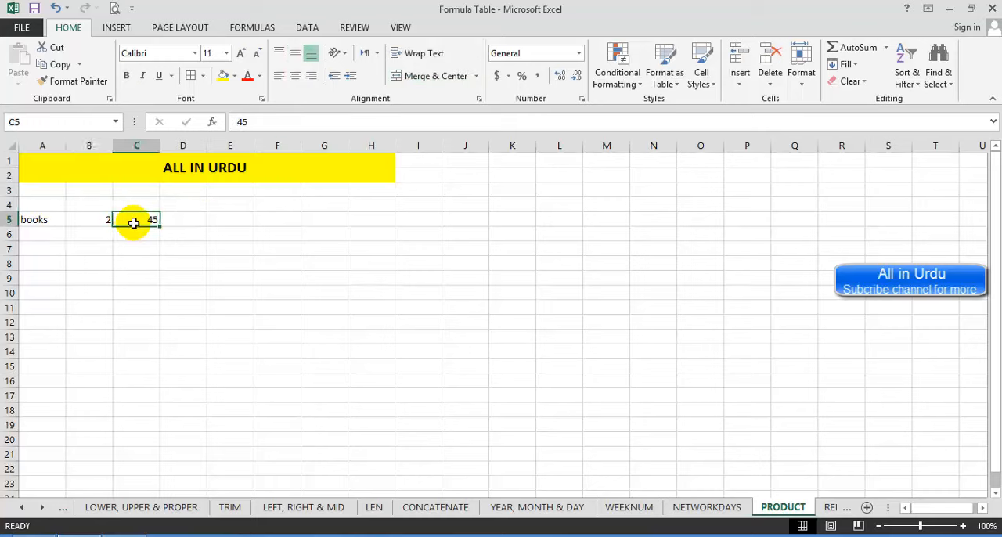
{"action": "left_click", "coordinate": [218, 220]}
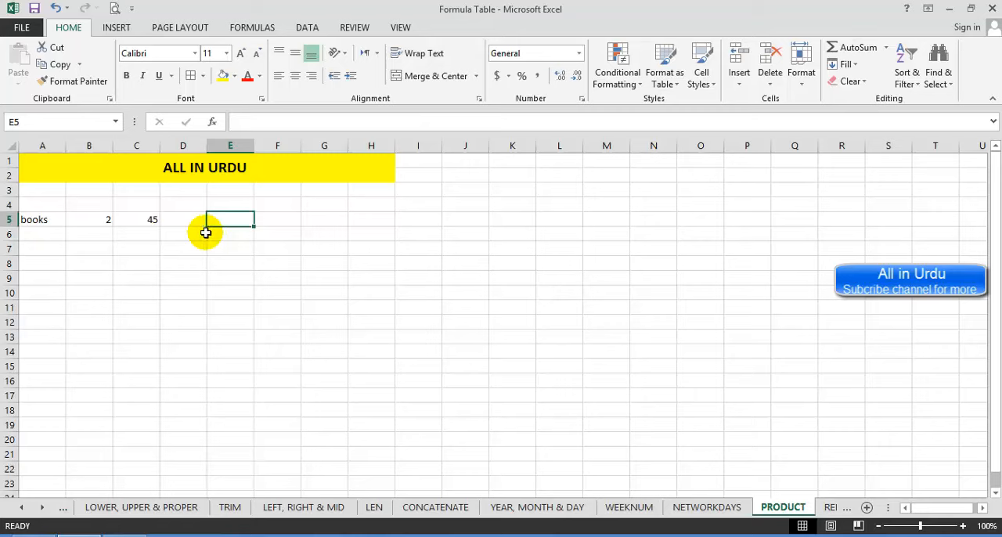
{"action": "type", "text": "=prod"}
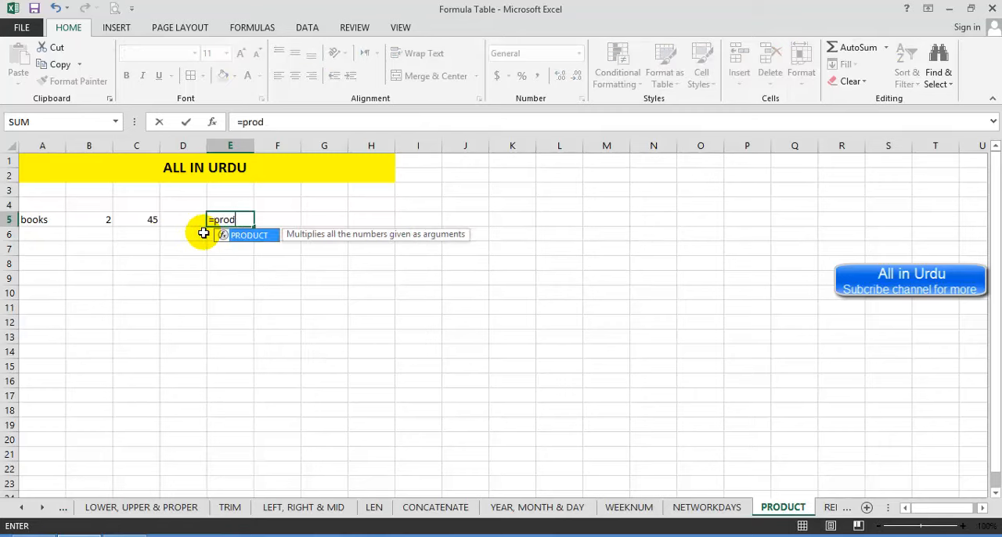
{"action": "type", "text": "uc"}
{"action": "key", "text": "Tab"}
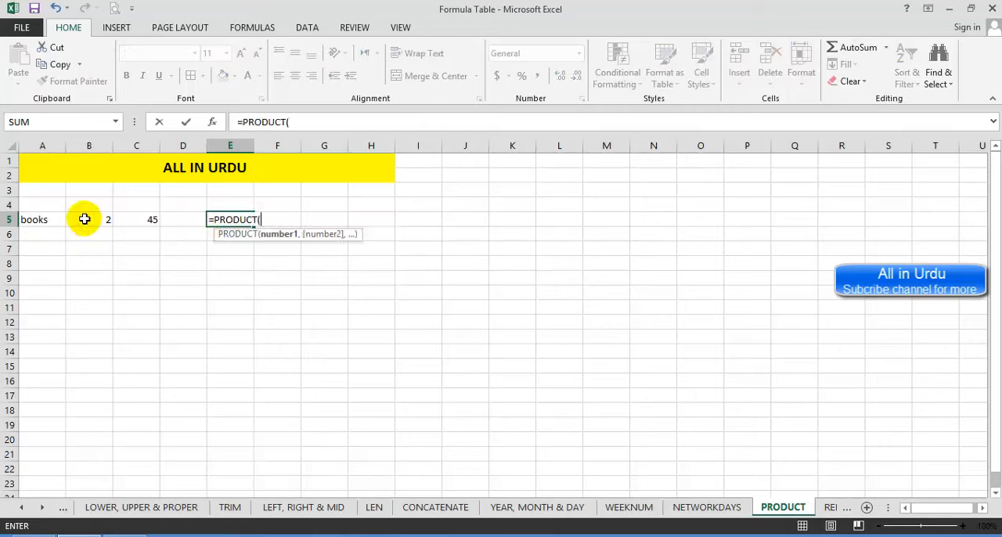
{"action": "left_click", "coordinate": [85, 220]}
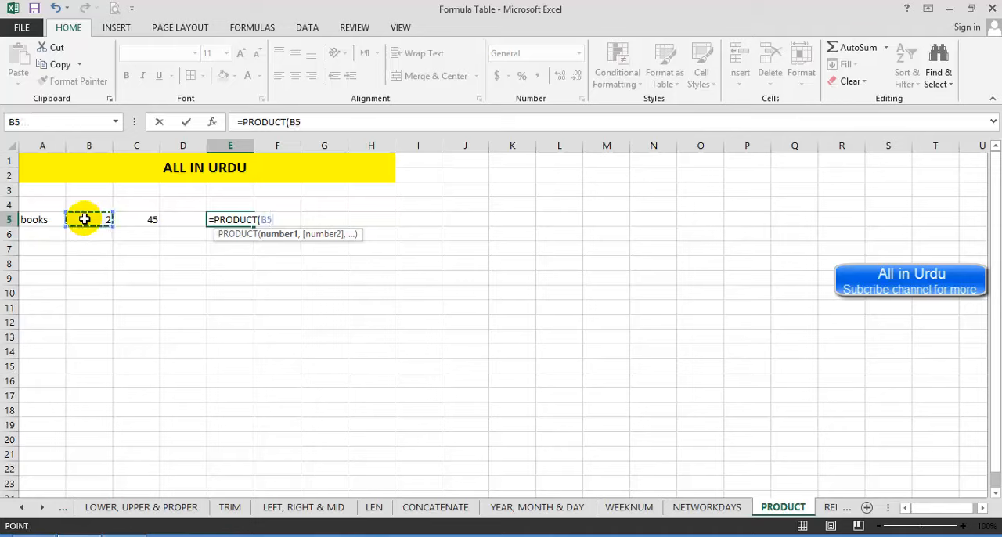
{"action": "type", "text": ","}
{"action": "left_click", "coordinate": [146, 224]}
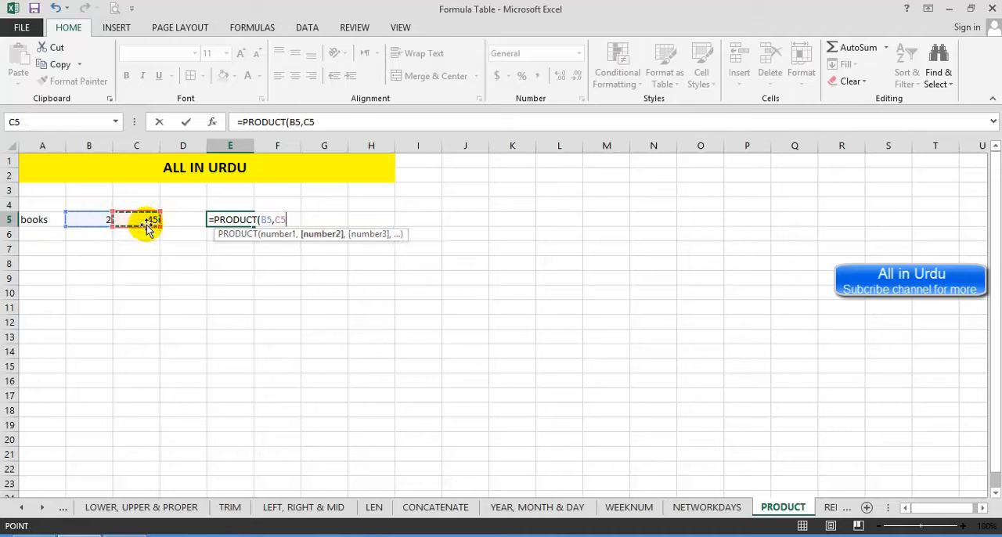
{"action": "type", "text": ")"}
{"action": "key", "text": "Return"}
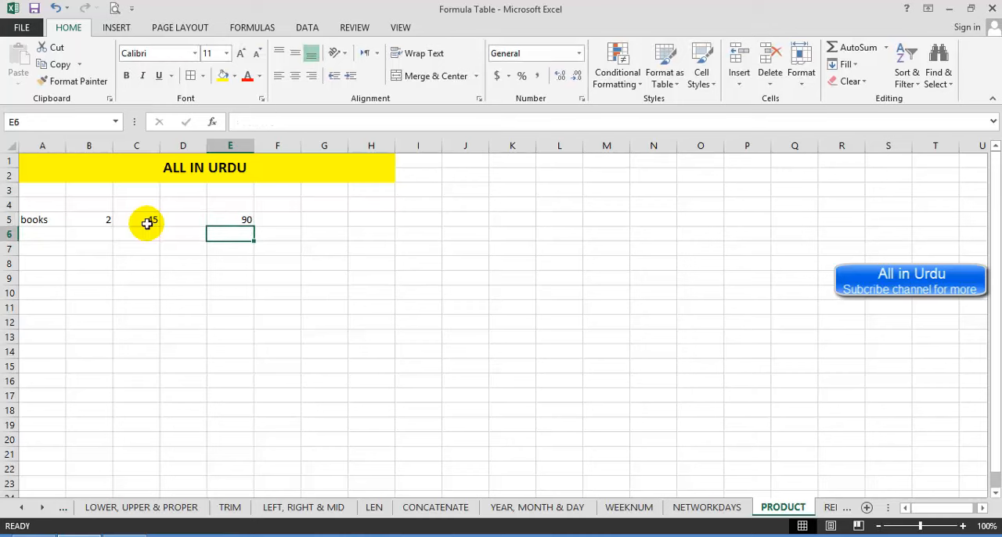
Step: Enter a second product formula in E6 that uses the range B5:C5 as its single argument, =PRODUCT(B5:C5)
{"action": "type", "text": "=prod"}
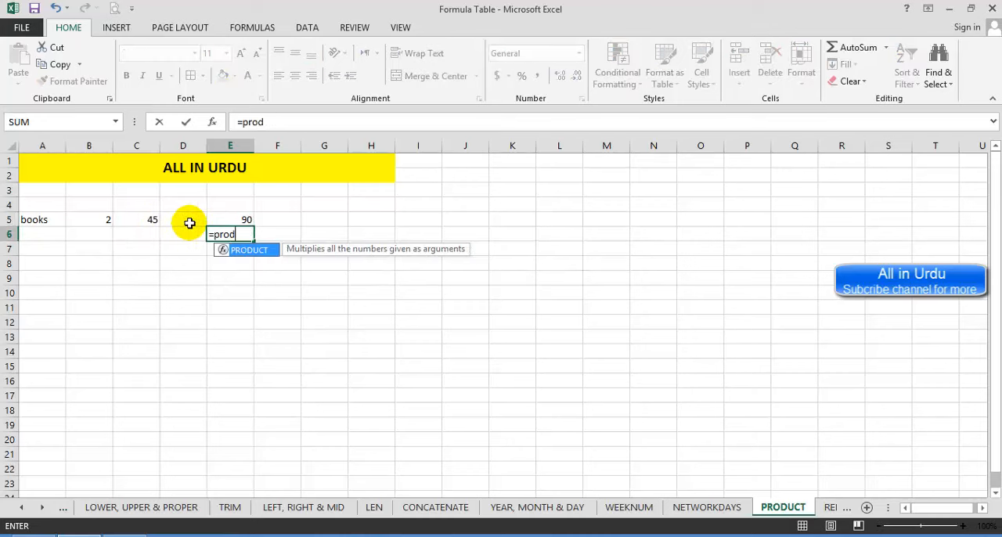
{"action": "key", "text": "Tab"}
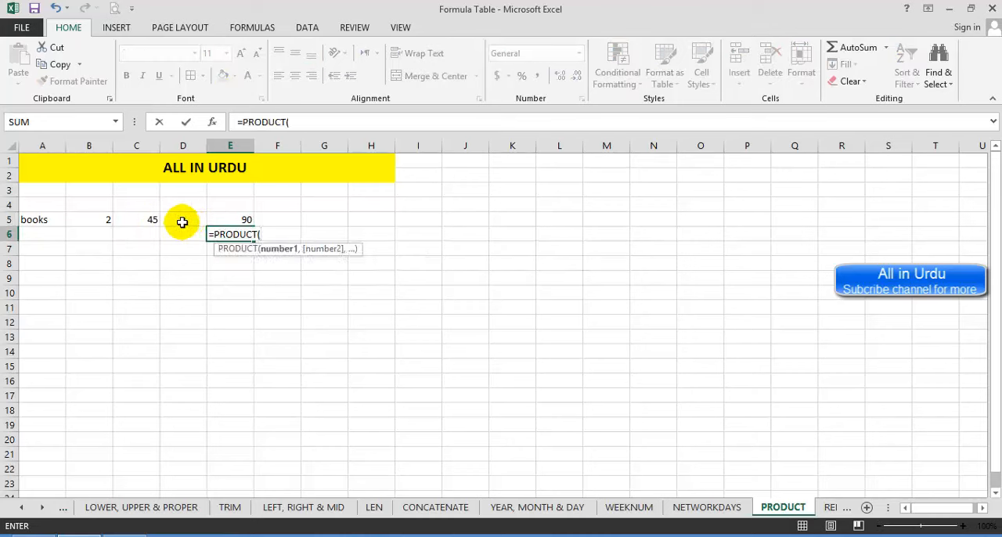
{"action": "left_click_drag", "start_coordinate": [103, 220], "coordinate": [145, 219]}
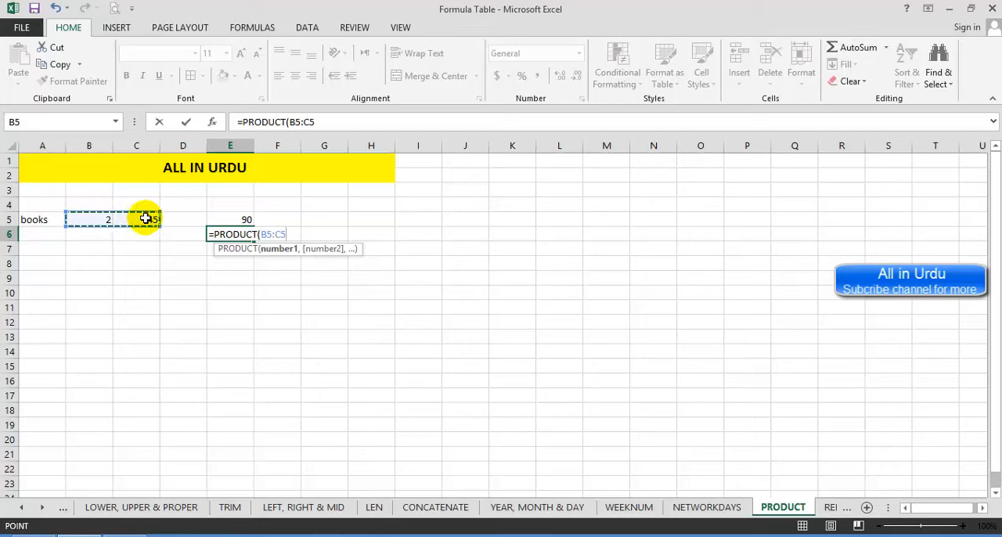
{"action": "key", "text": "Return"}
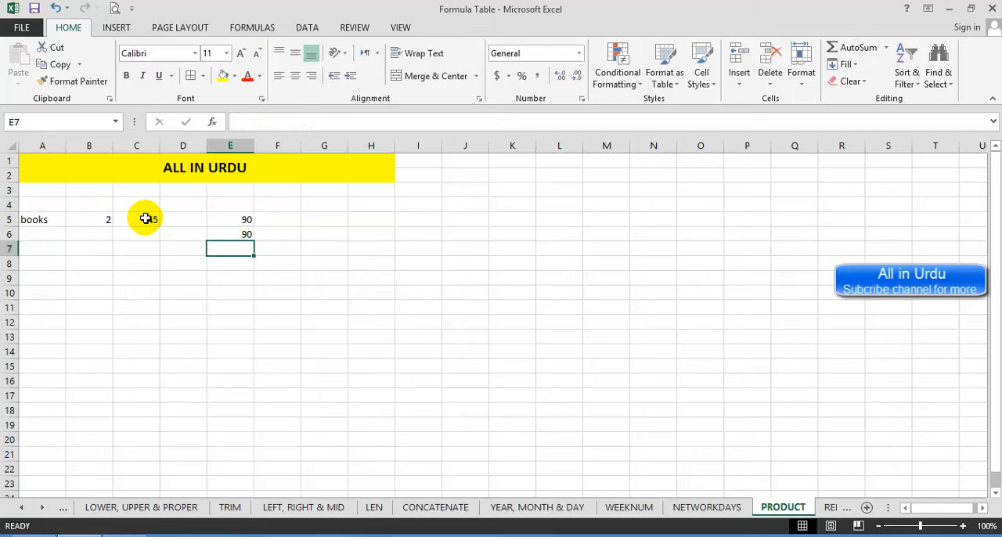
Step: Change the books quantity in B5 to 5 to test both product formulas
{"action": "left_click", "coordinate": [86, 220]}
{"action": "type", "text": "5"}
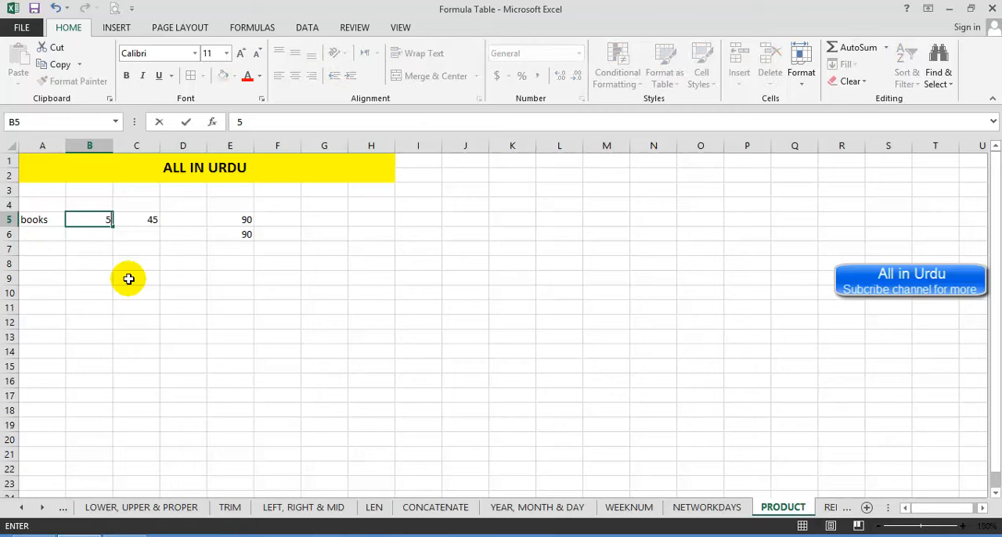
{"action": "key", "text": "Return"}
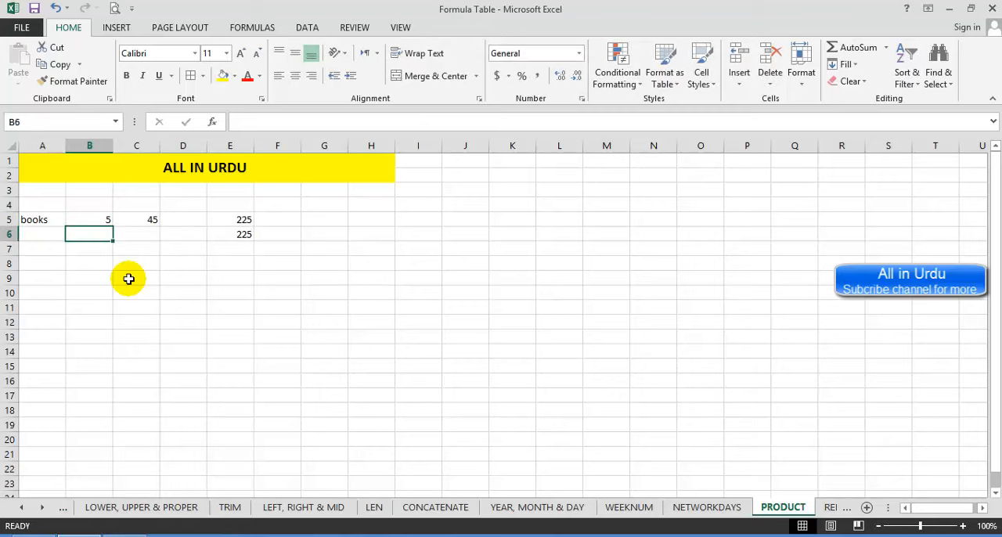
Step: Go to the REPT sheet and enter =REPT(B5,5) in E5 to repeat the text in B5 five times
{"action": "left_click", "coordinate": [836, 509]}
{"action": "left_click", "coordinate": [835, 509]}
{"action": "left_click", "coordinate": [698, 507]}
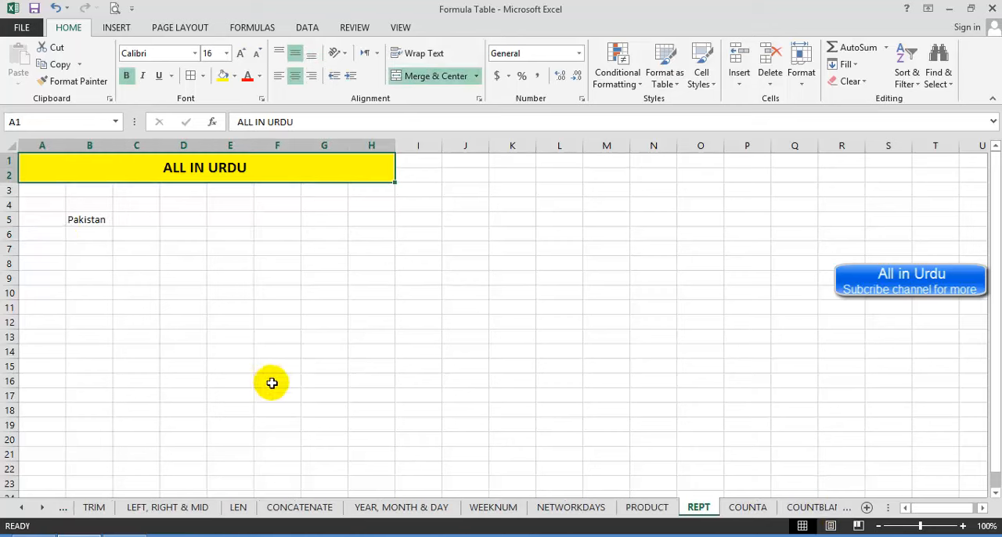
{"action": "left_click", "coordinate": [94, 219]}
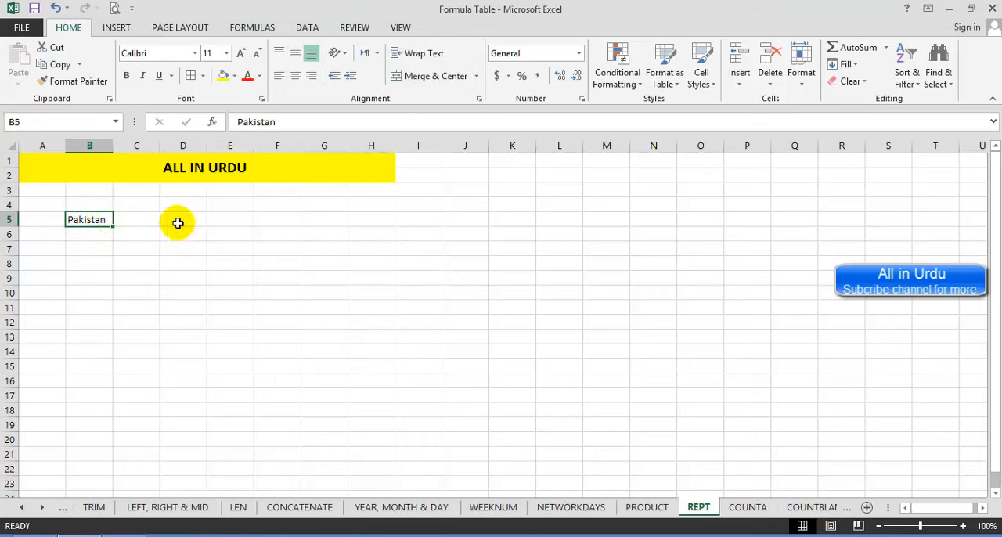
{"action": "left_click", "coordinate": [217, 220]}
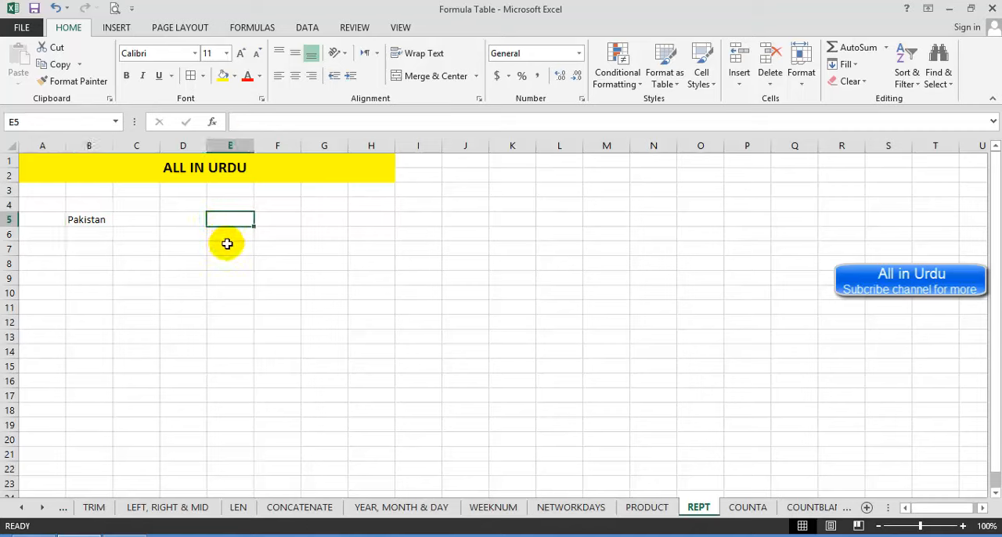
{"action": "type", "text": "="}
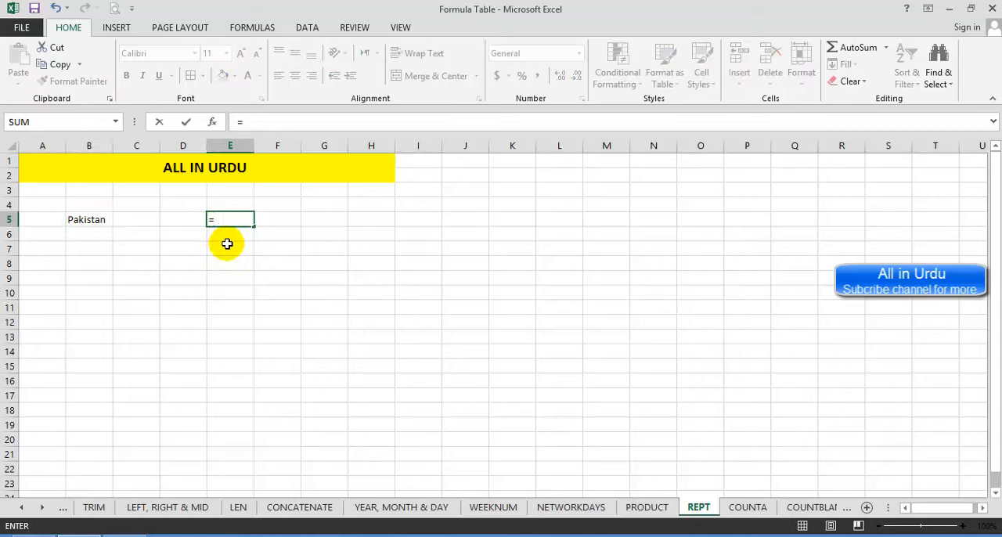
{"action": "type", "text": "rept"}
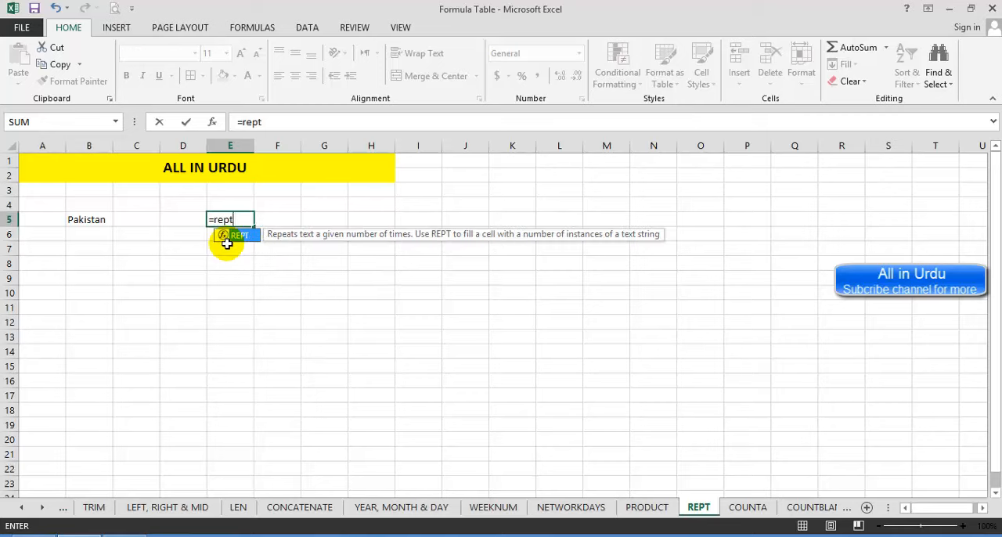
{"action": "key", "text": "Tab"}
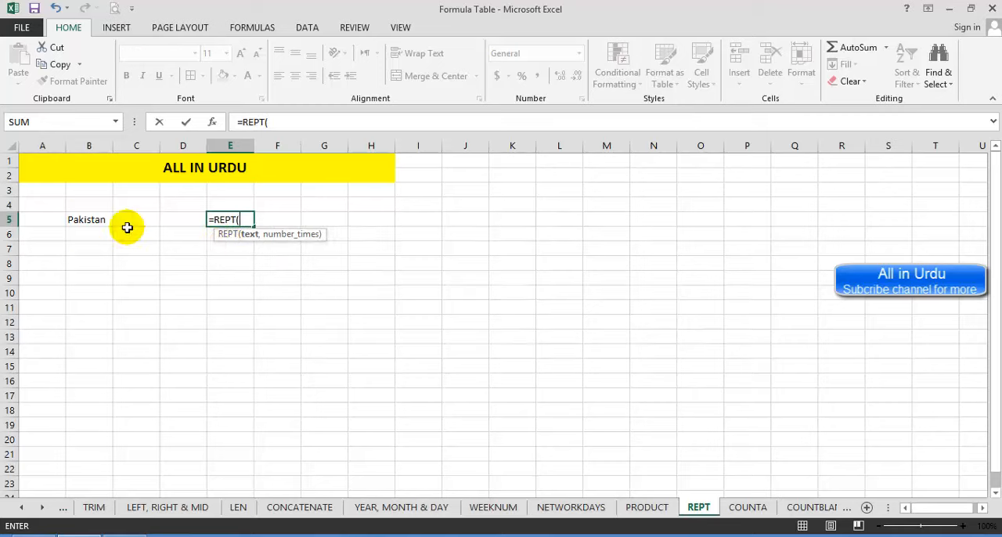
{"action": "left_click", "coordinate": [84, 218]}
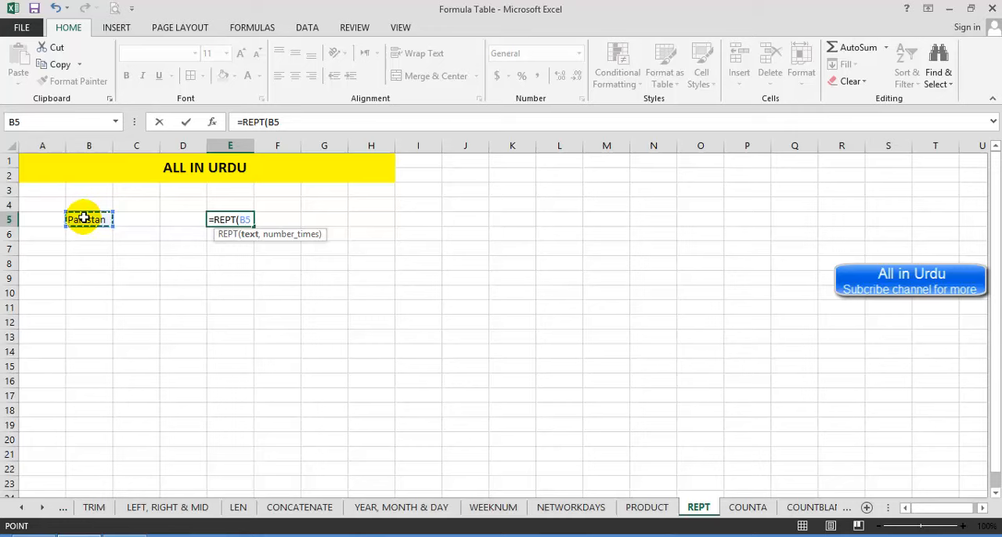
{"action": "type", "text": ",5"}
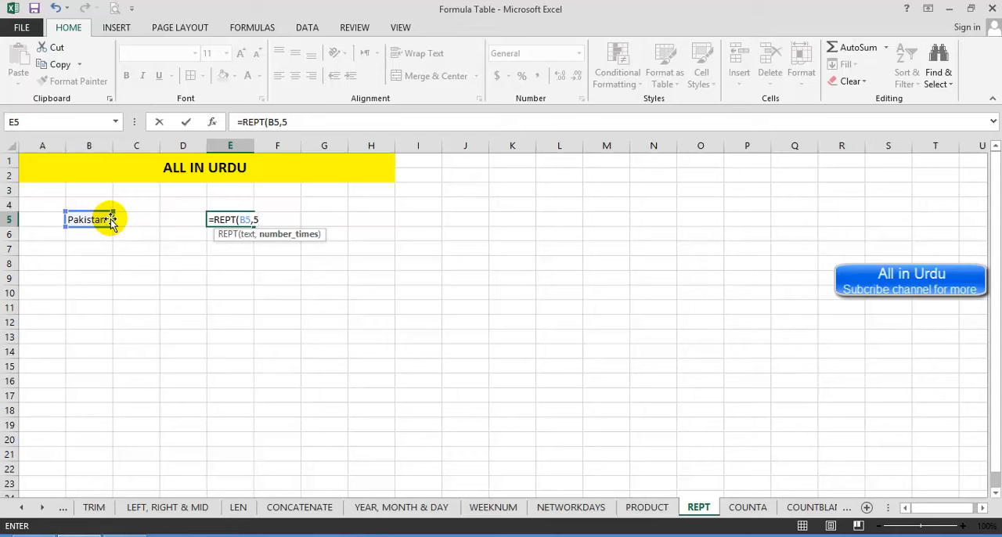
{"action": "key", "text": "Return"}
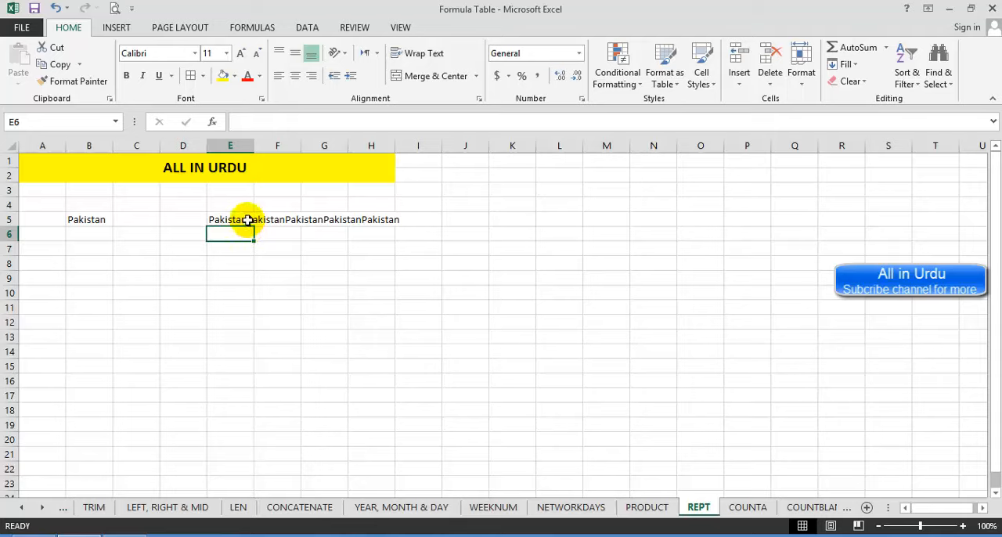
{"action": "left_click", "coordinate": [104, 219]}
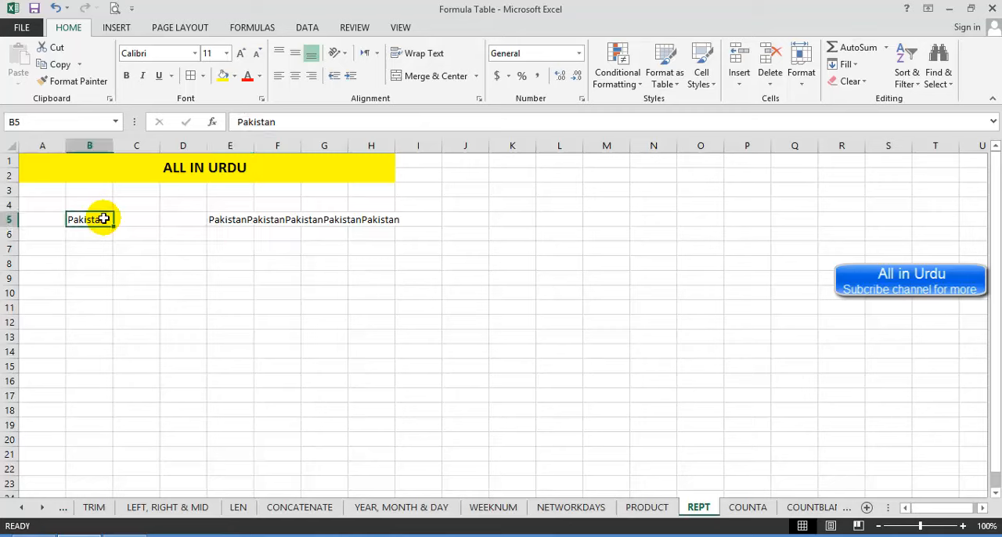
Step: Add a trailing space to the text in B5 and enter =REPT(B5,20) in E7 to repeat it twenty times
{"action": "double_click", "coordinate": [105, 219]}
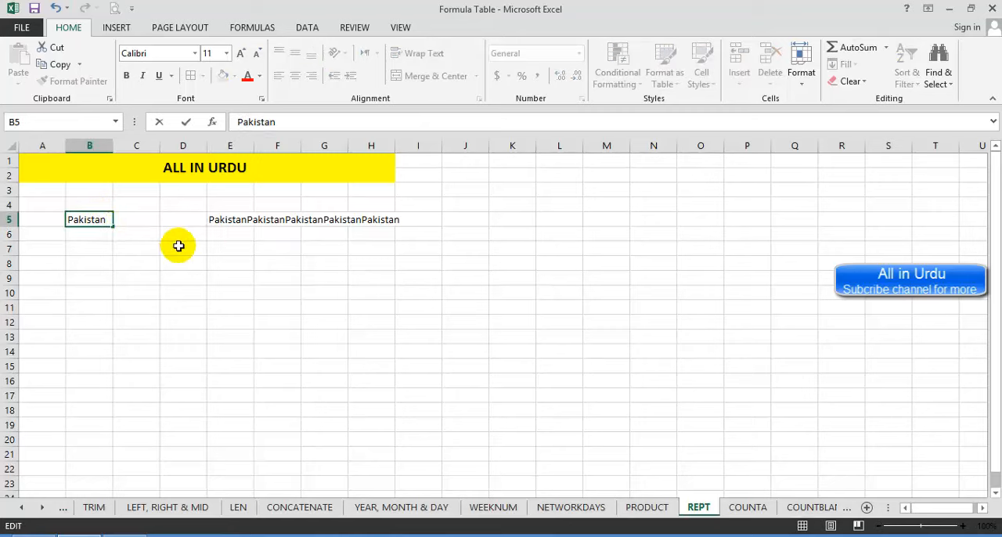
{"action": "key", "text": "Return"}
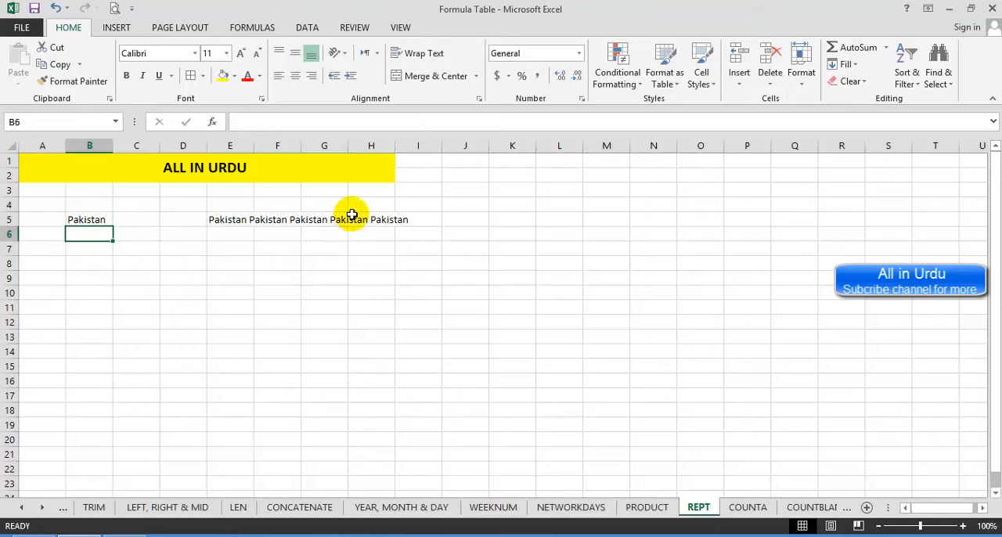
{"action": "left_click", "coordinate": [241, 251]}
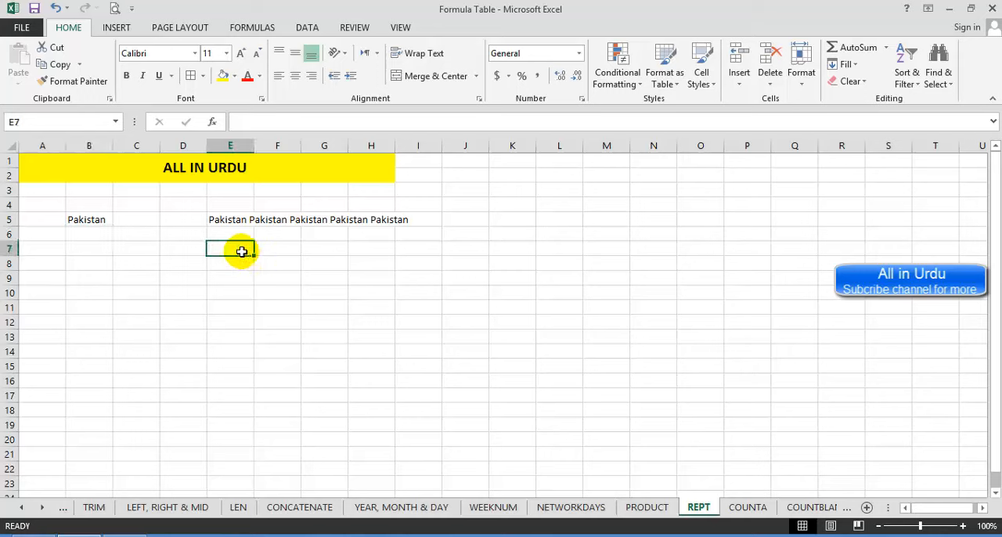
{"action": "type", "text": "="}
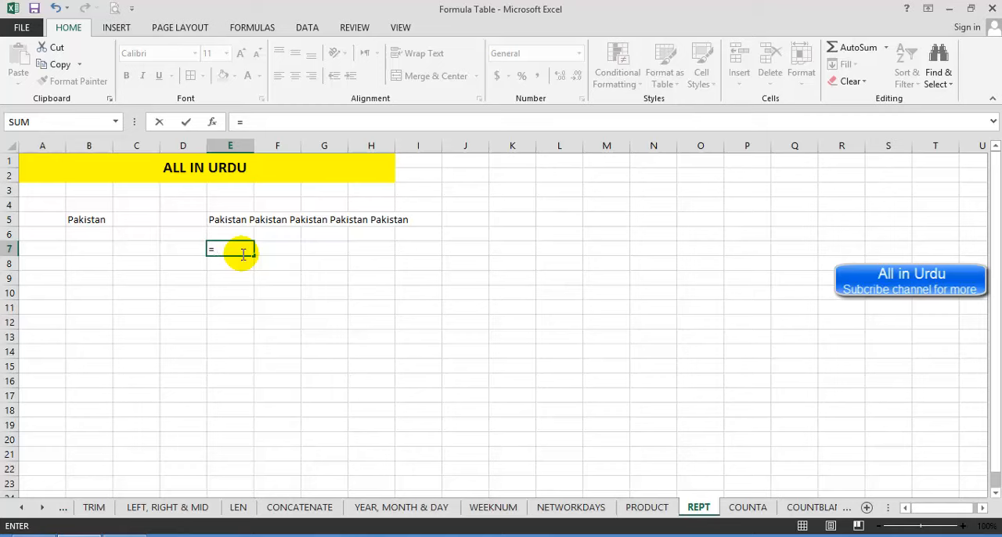
{"action": "type", "text": "rept"}
{"action": "key", "text": "Tab"}
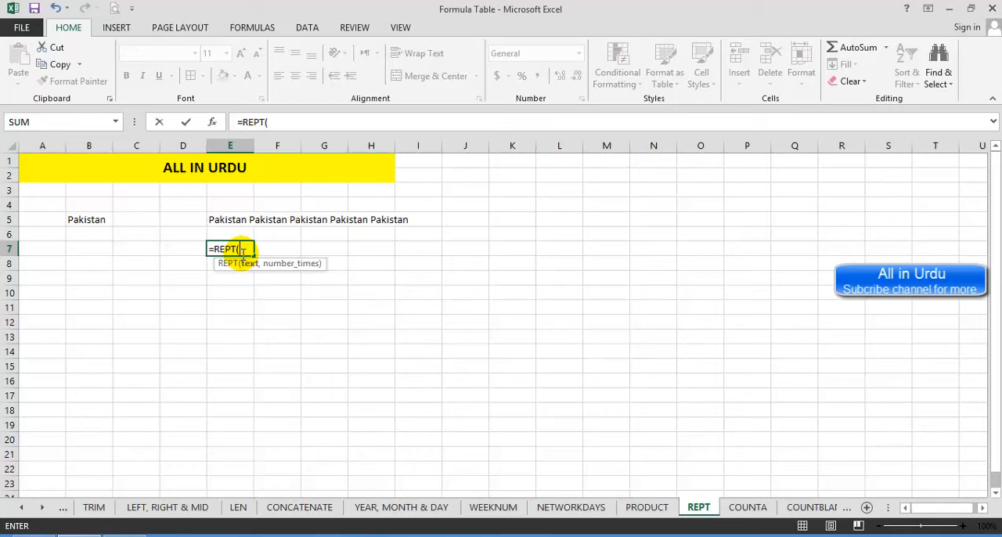
{"action": "left_click", "coordinate": [90, 220]}
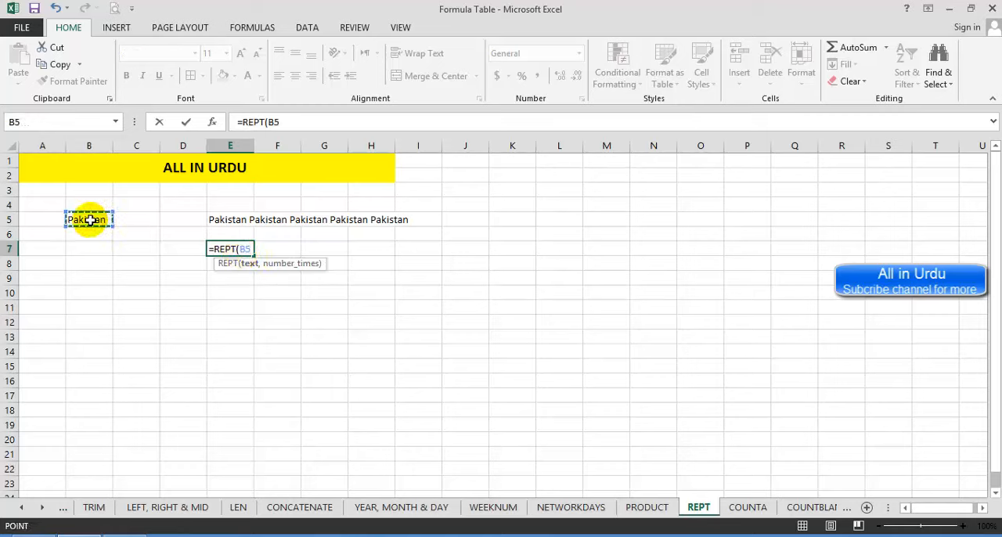
{"action": "type", "text": ",20"}
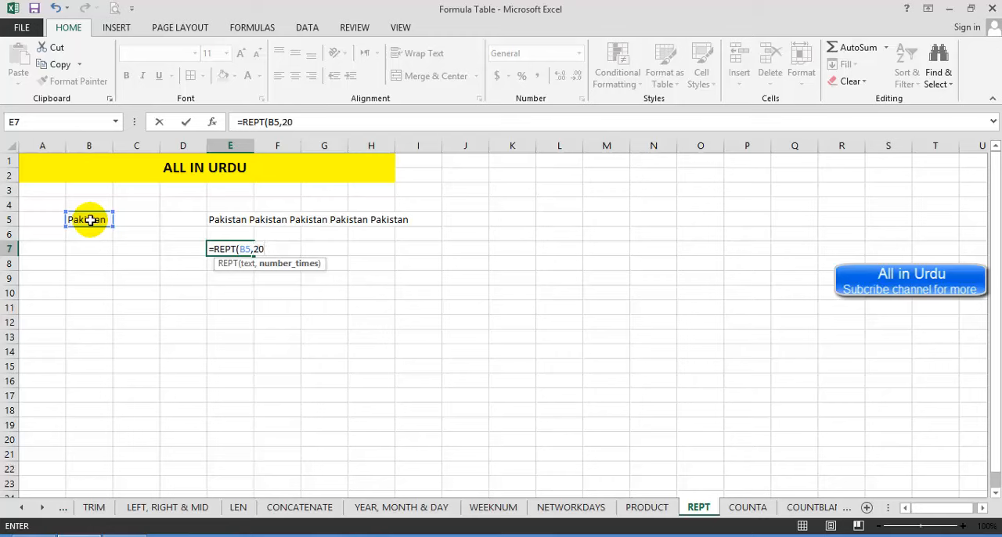
{"action": "type", "text": ")"}
{"action": "key", "text": "Return"}
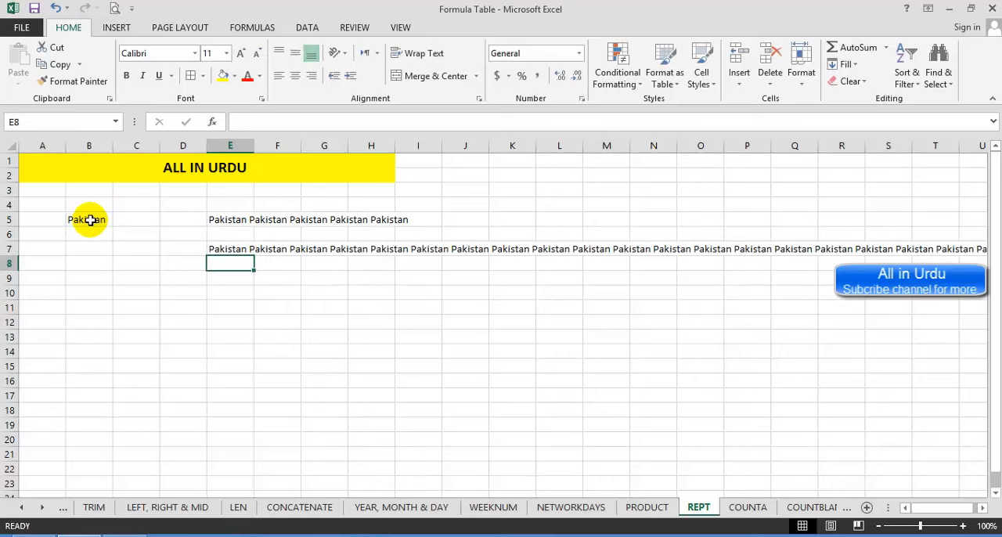
{"action": "left_click", "coordinate": [226, 251]}
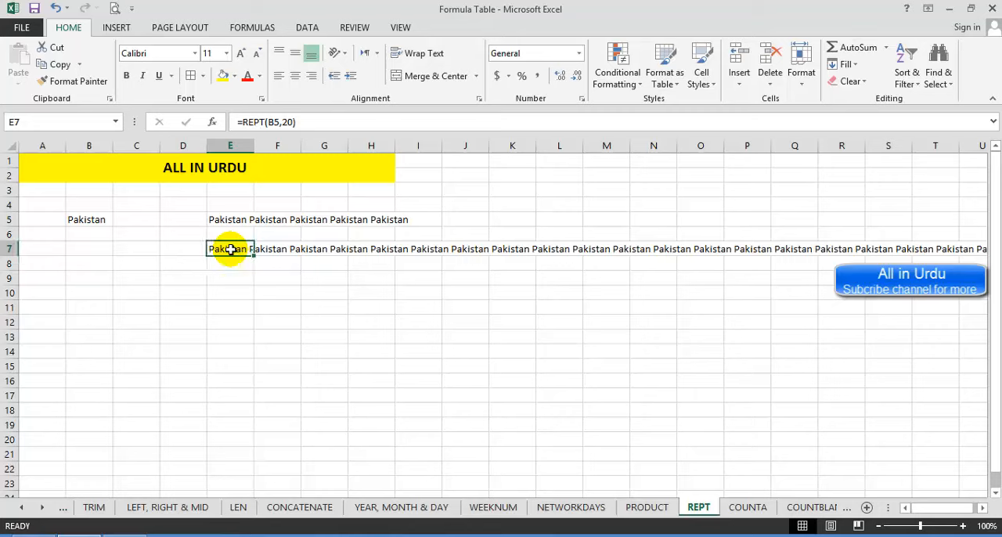
Step: Go to the COUNTA sheet
{"action": "left_click", "coordinate": [747, 507]}
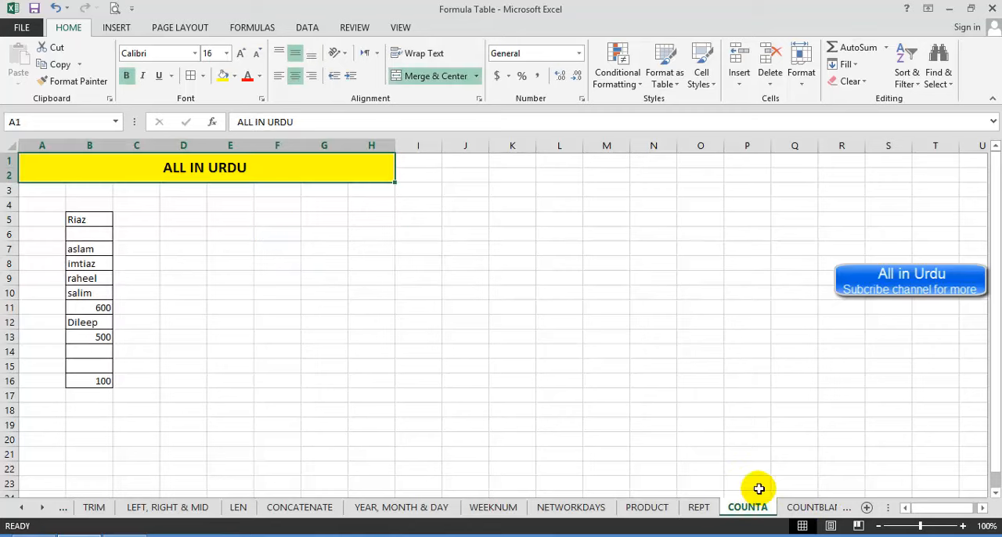
{"action": "left_click", "coordinate": [100, 409]}
{"action": "type", "text": "=couta"}
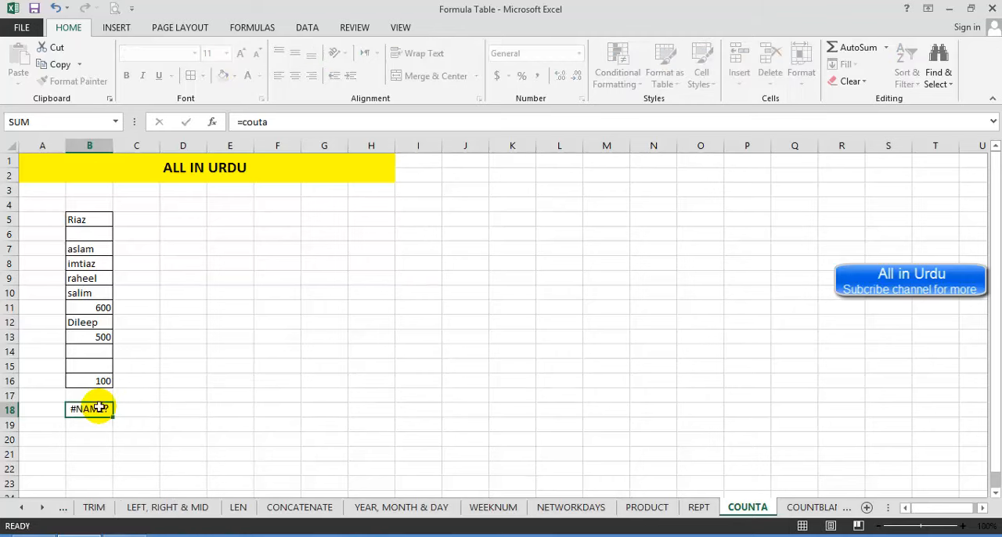
{"action": "key", "text": "Tab"}
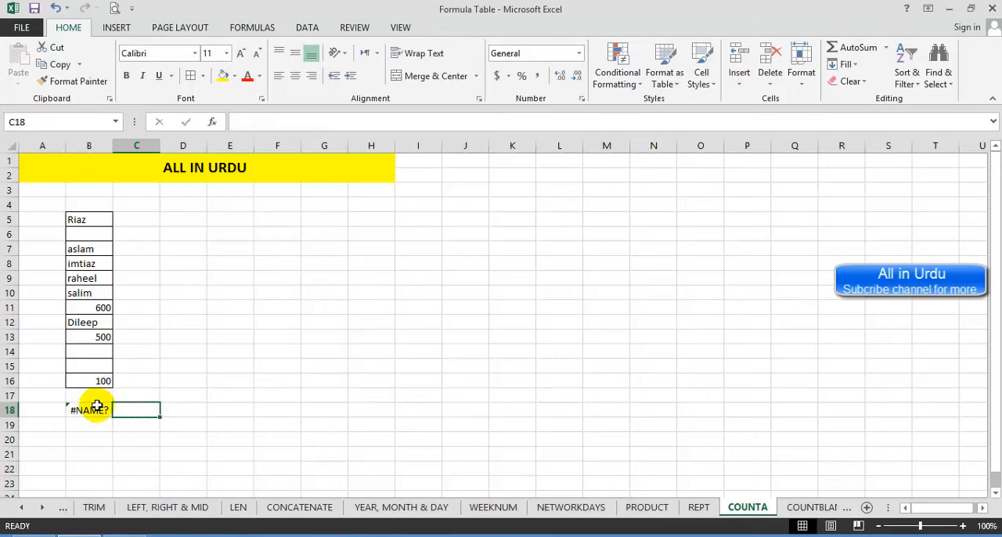
Step: Enter =COUNTA(B4:B16) in B18 to count the non-empty cells of the list
{"action": "left_click", "coordinate": [93, 410]}
{"action": "type", "text": "=c"}
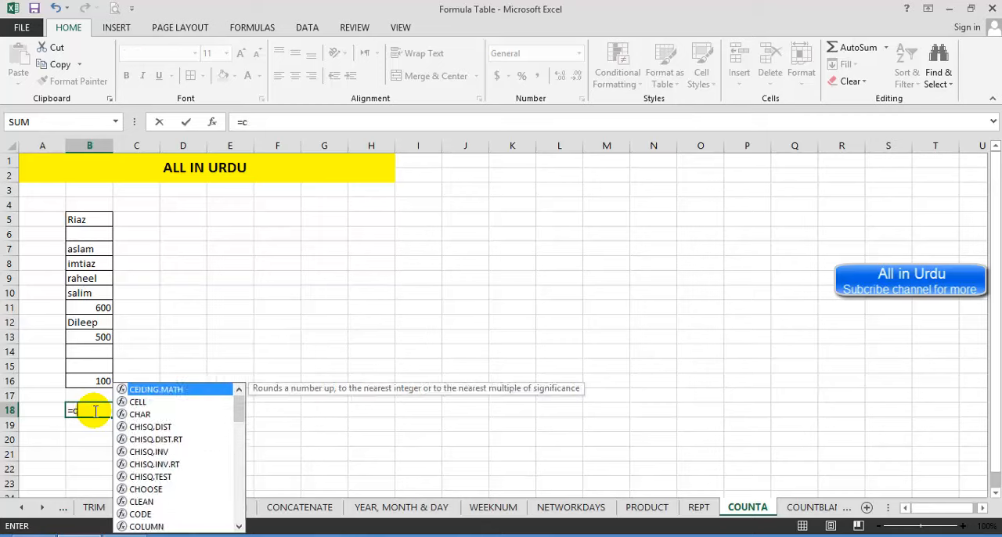
{"action": "type", "text": "ounta"}
{"action": "key", "text": "Tab"}
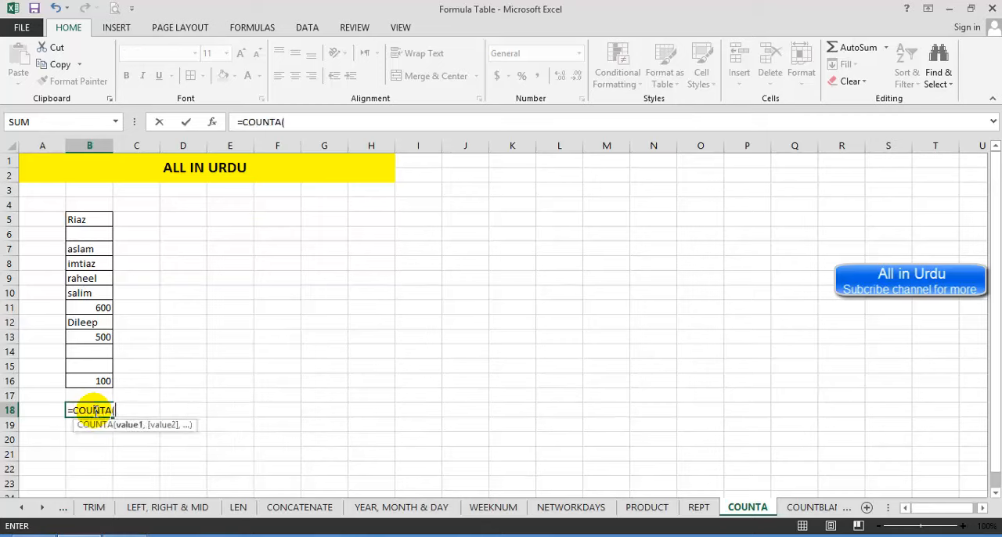
{"action": "left_click", "coordinate": [79, 380]}
{"action": "left_click_drag", "start_coordinate": [79, 381], "coordinate": [81, 211]}
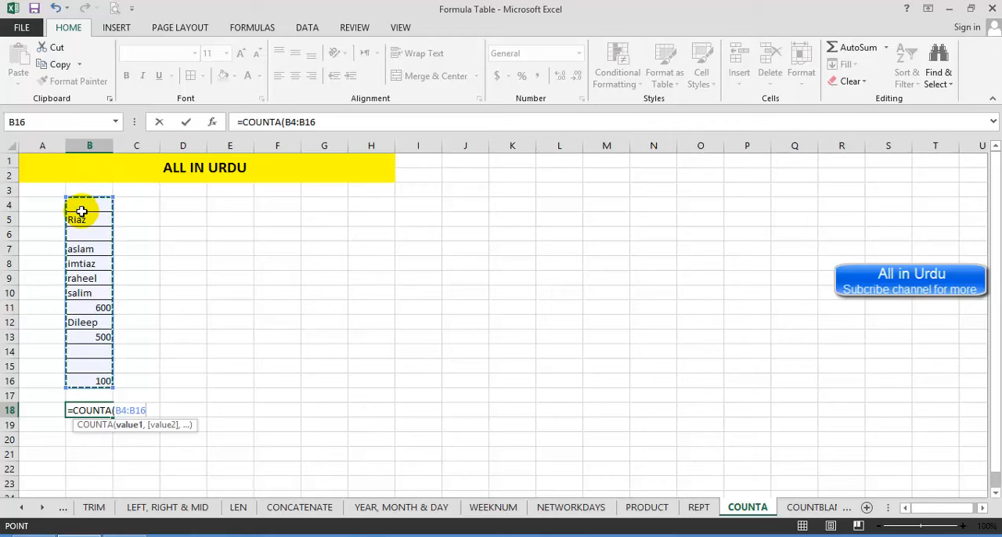
{"action": "type", "text": ")"}
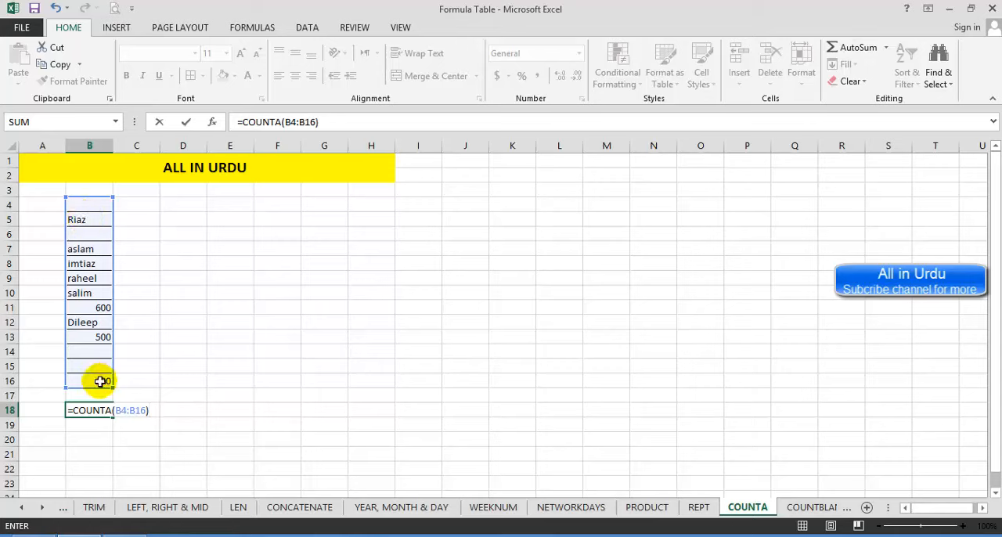
{"action": "key", "text": "Return"}
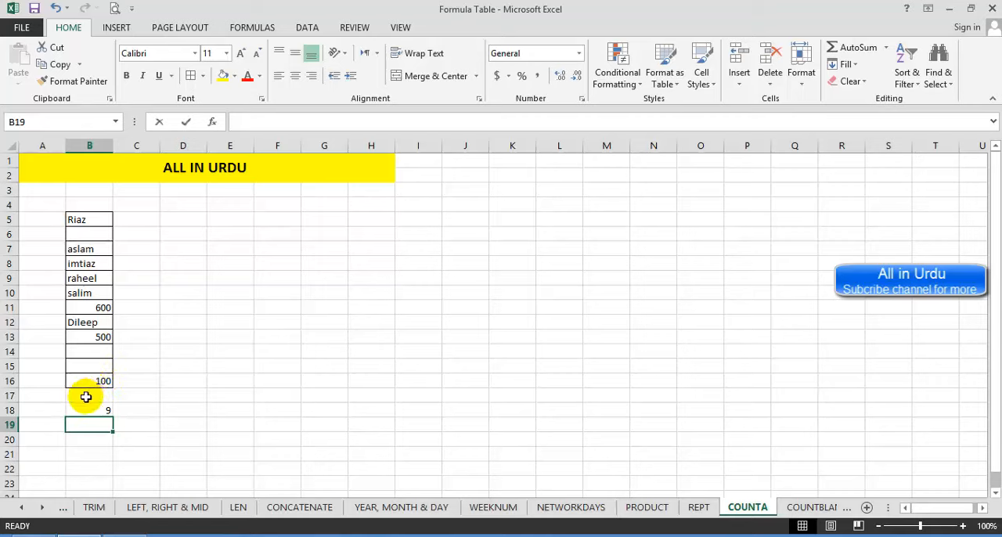
Step: Enter a COUNT formula over the same list in B19 and compare it with the COUNTA formula above
{"action": "type", "text": "=count("}
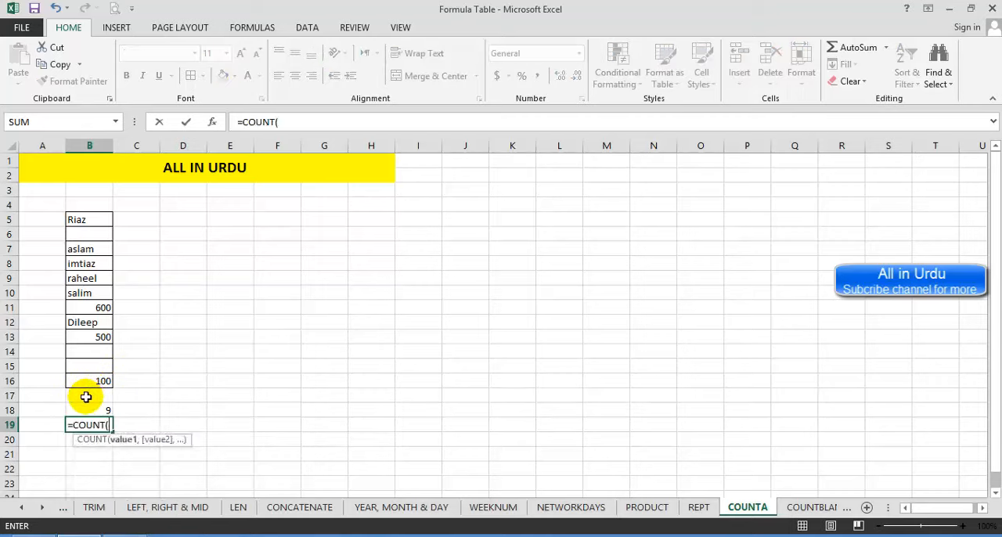
{"action": "left_click_drag", "start_coordinate": [86, 383], "coordinate": [94, 214]}
{"action": "key", "text": "Return"}
{"action": "key", "text": "Up"}
{"action": "key", "text": "Up"}
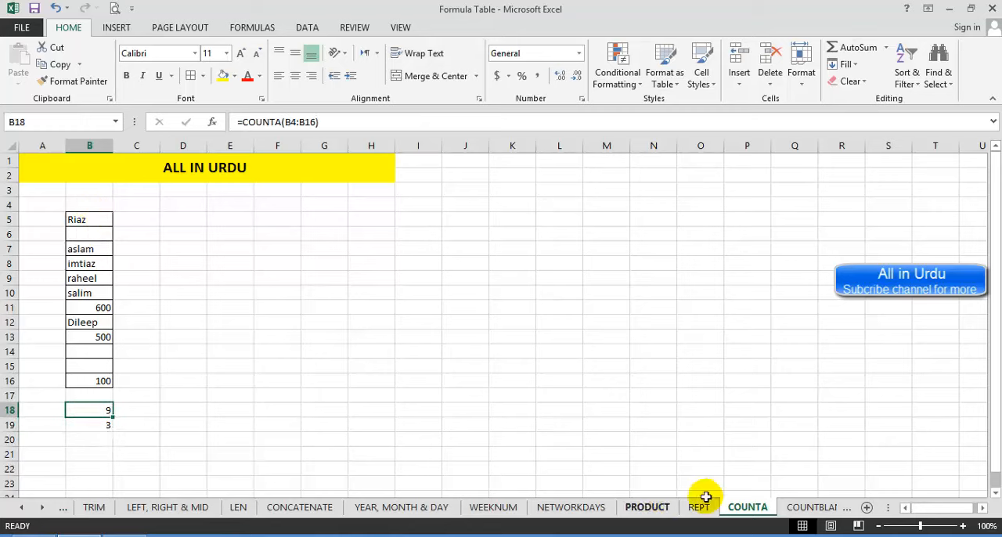
Step: Go to the COUNTBLANK sheet and enter =COUNTBLANK(B4:B16) in B19 to count the empty cells of the list
{"action": "left_click", "coordinate": [810, 507]}
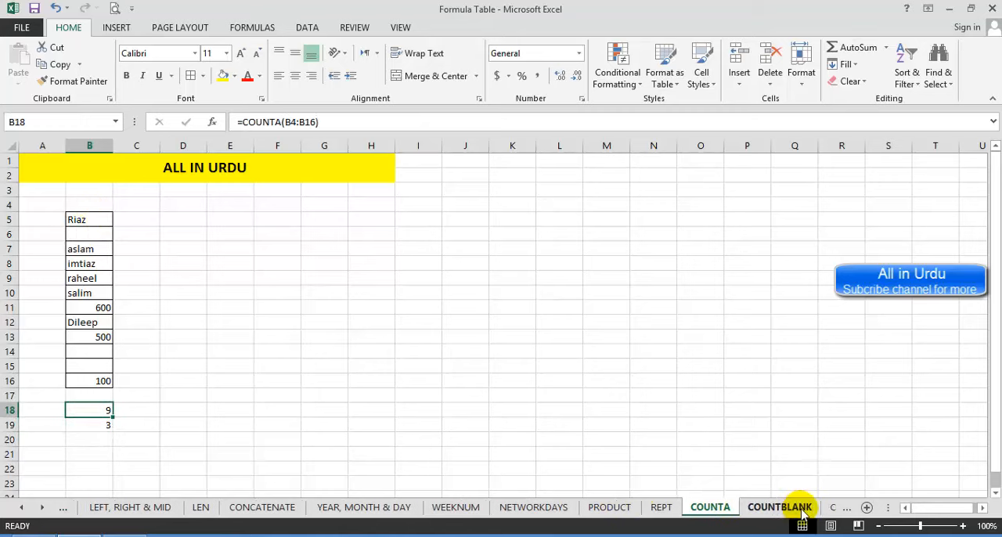
{"action": "left_click", "coordinate": [107, 421]}
{"action": "type", "text": "=countb"}
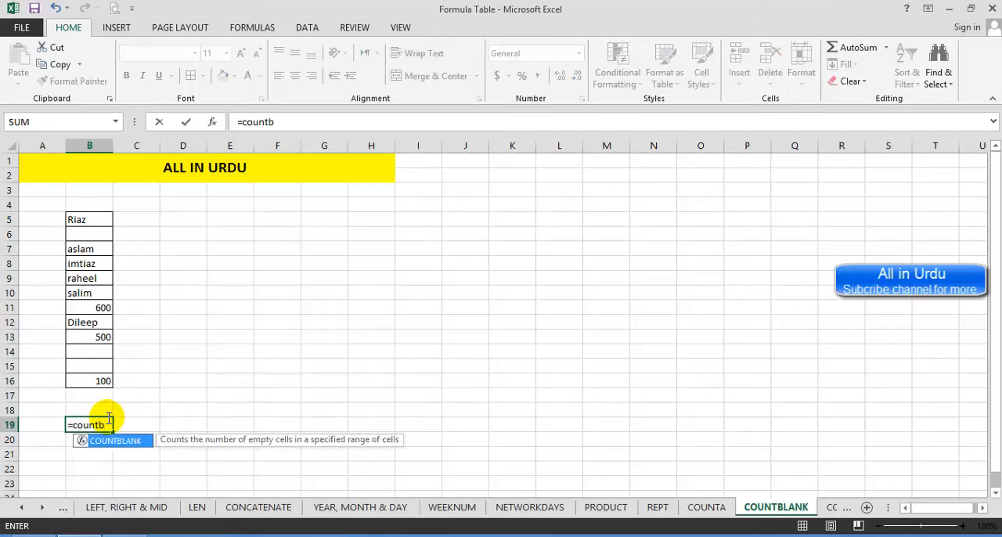
{"action": "key", "text": "Tab"}
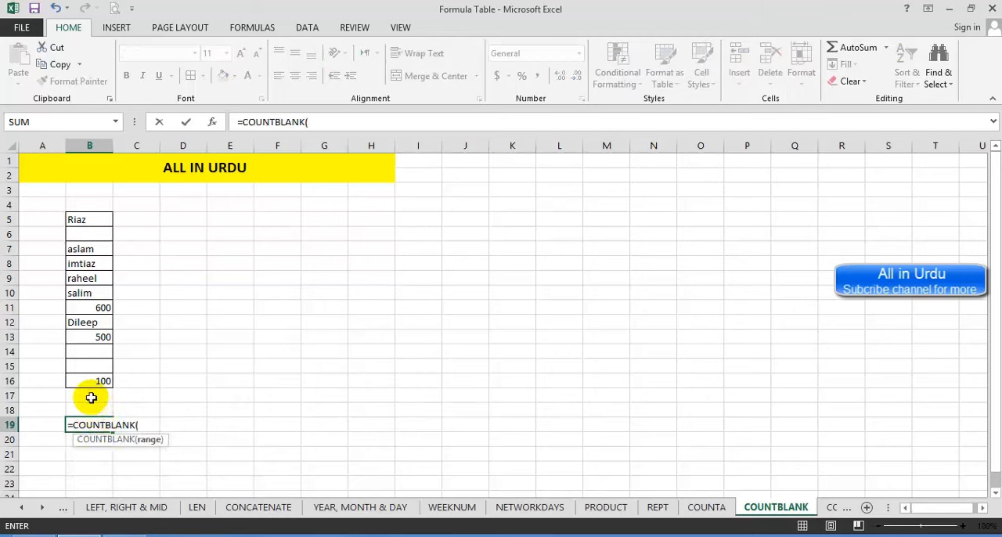
{"action": "left_click_drag", "start_coordinate": [86, 381], "coordinate": [86, 206]}
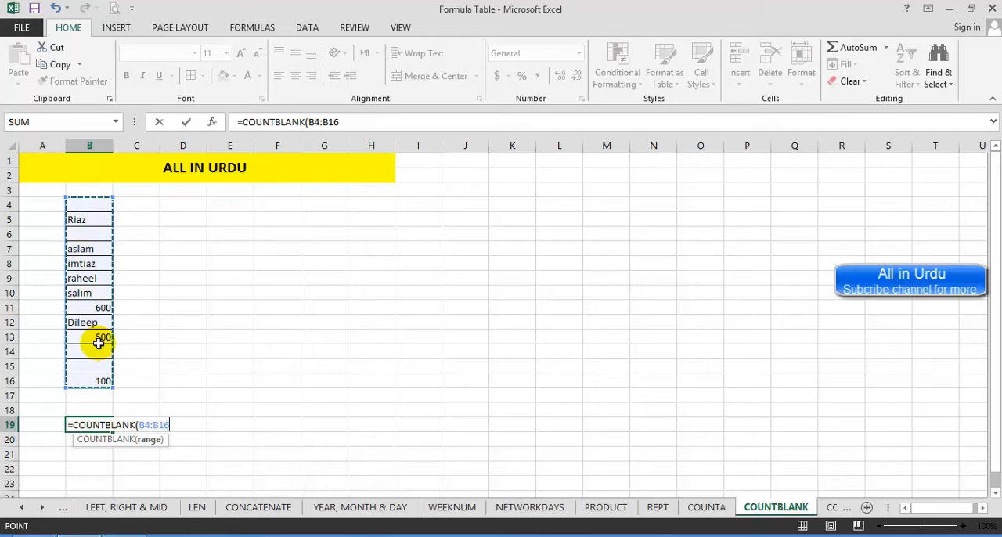
{"action": "type", "text": ")"}
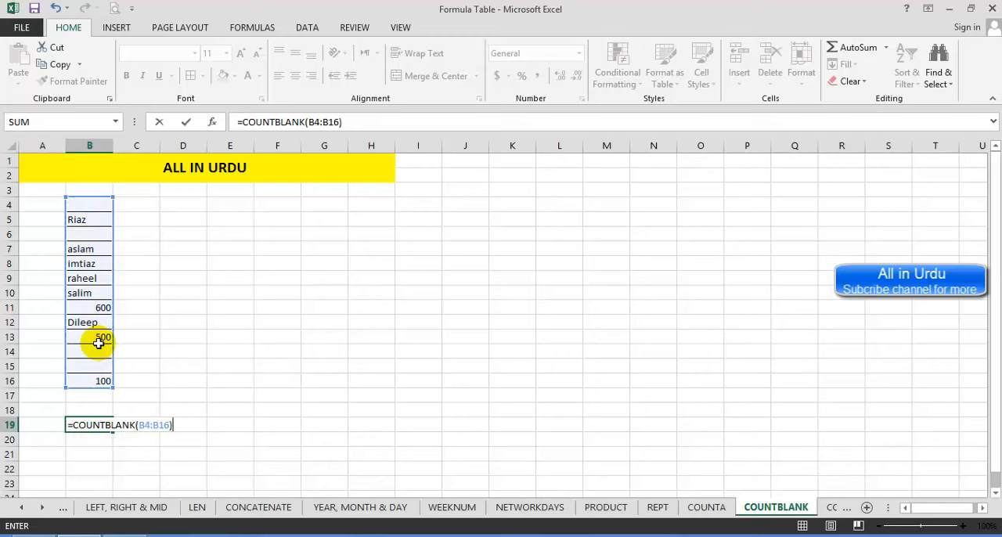
{"action": "key", "text": "Return"}
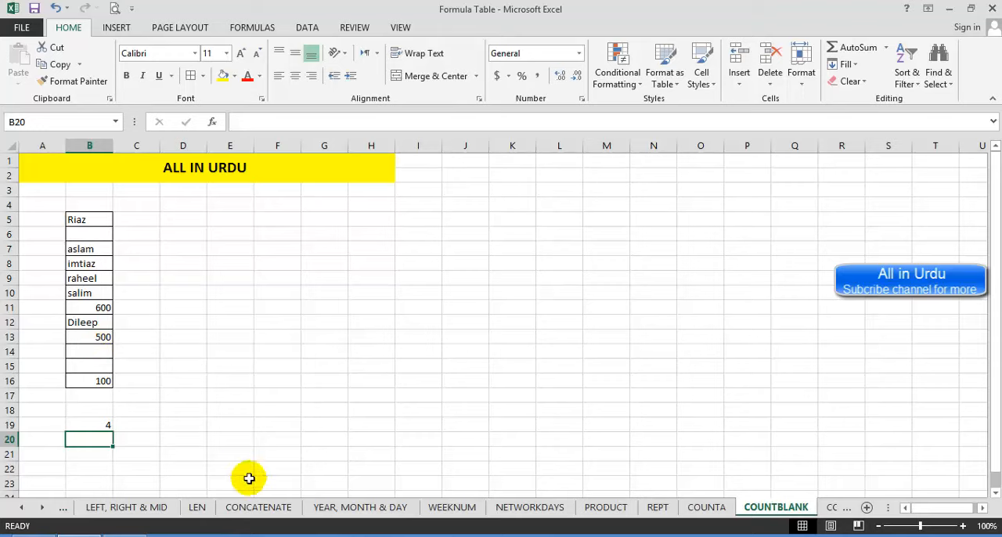
Step: Go to the COUNTIF sheet and examine the names and amounts in the Computer Academy table
{"action": "left_click", "coordinate": [823, 507]}
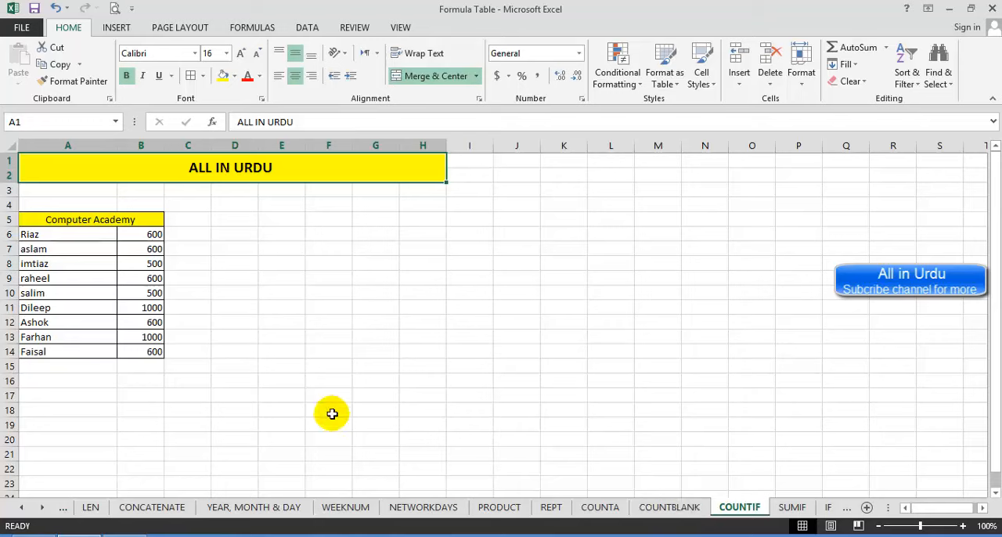
{"action": "left_click", "coordinate": [59, 220]}
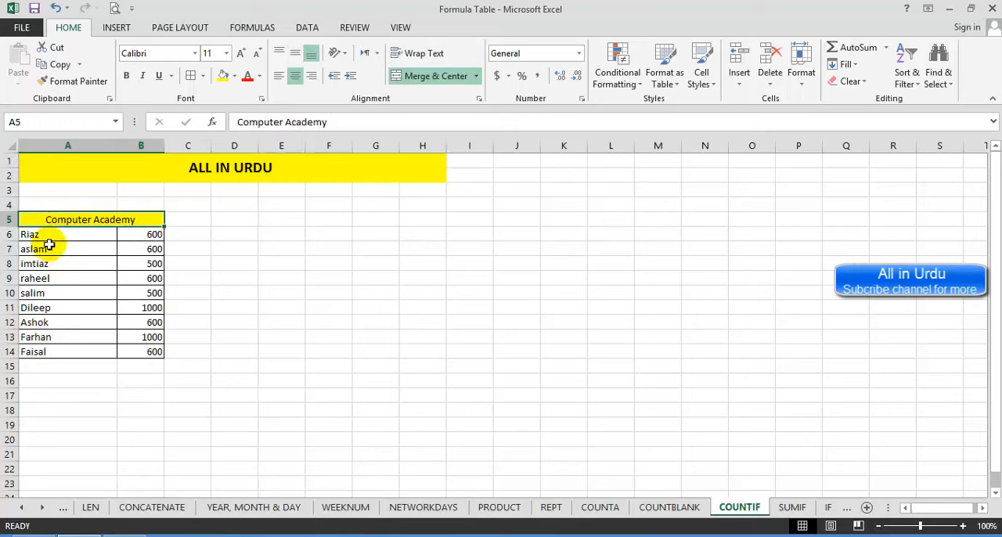
{"action": "left_click", "coordinate": [57, 236]}
{"action": "left_click_drag", "start_coordinate": [57, 235], "coordinate": [62, 351]}
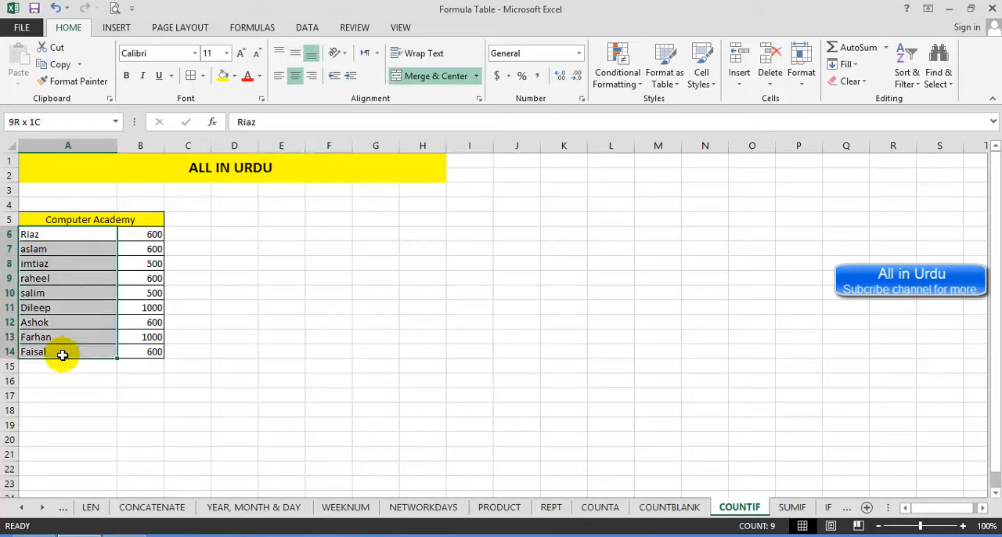
{"action": "left_click_drag", "start_coordinate": [146, 234], "coordinate": [143, 351]}
{"action": "left_click", "coordinate": [192, 362]}
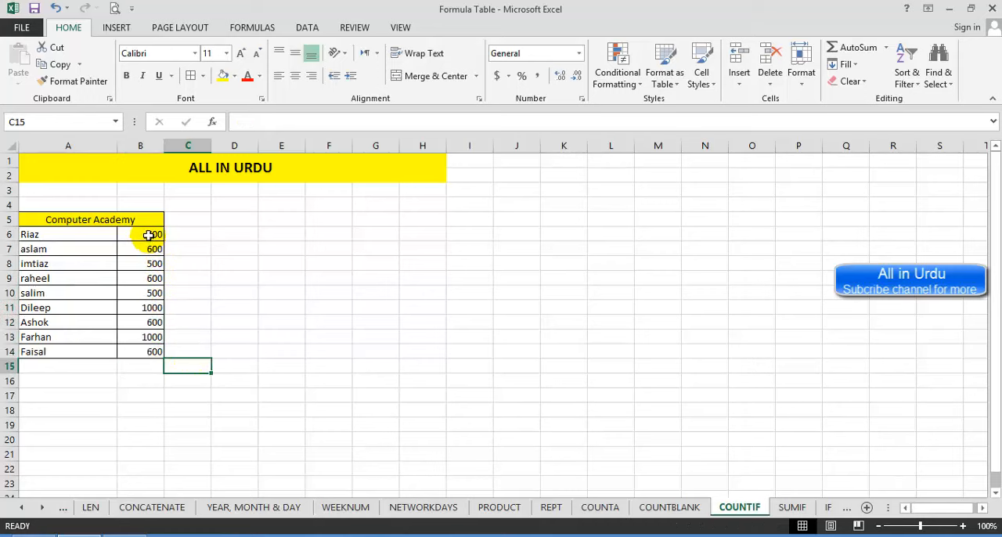
{"action": "left_click", "coordinate": [140, 403]}
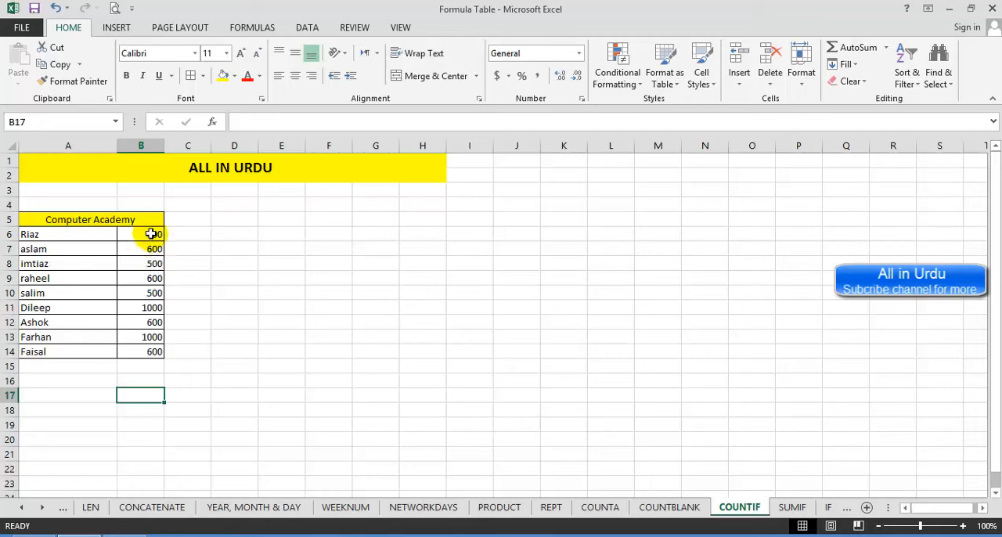
{"action": "left_click_drag", "start_coordinate": [150, 231], "coordinate": [147, 352]}
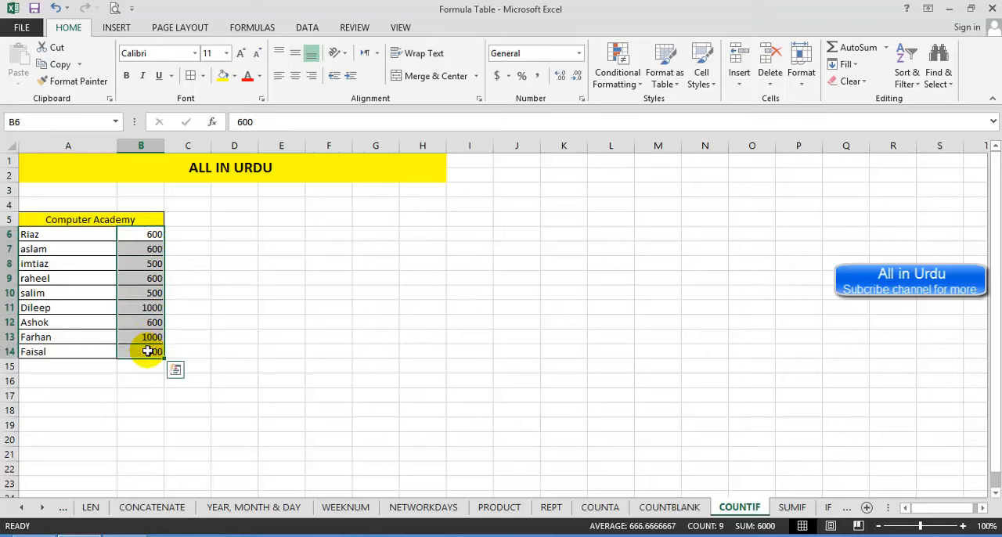
Step: Try to count the amounts equal to 600 by entering =COUNT(B6:B14,600) in B17
{"action": "left_click", "coordinate": [145, 388]}
{"action": "type", "text": "=count"}
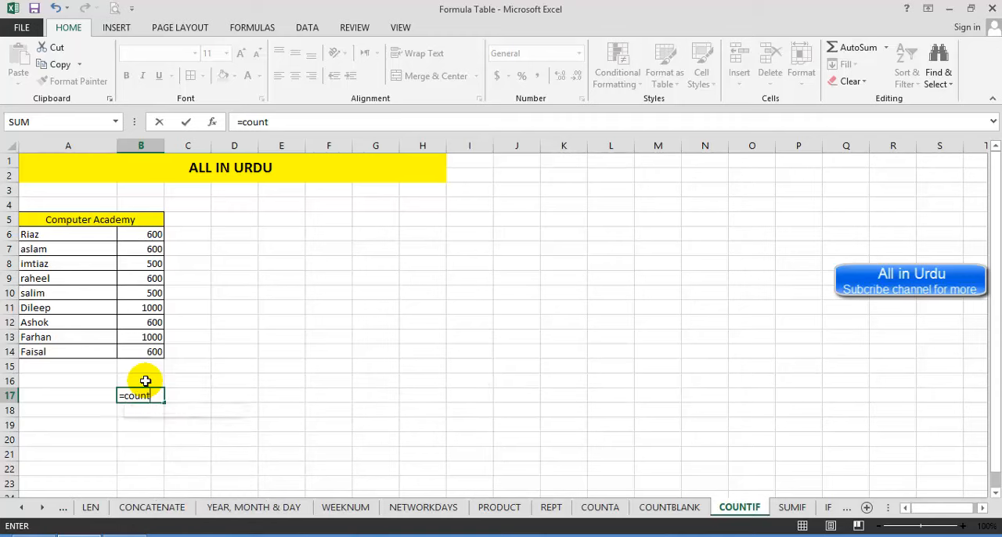
{"action": "key", "text": "Tab"}
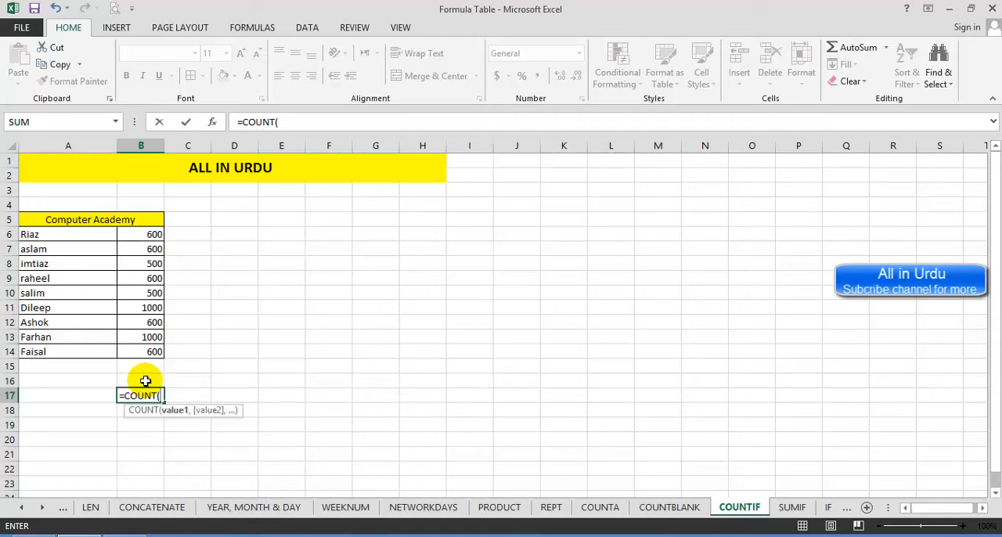
{"action": "left_click_drag", "start_coordinate": [141, 353], "coordinate": [143, 232]}
{"action": "type", "text": ",600"}
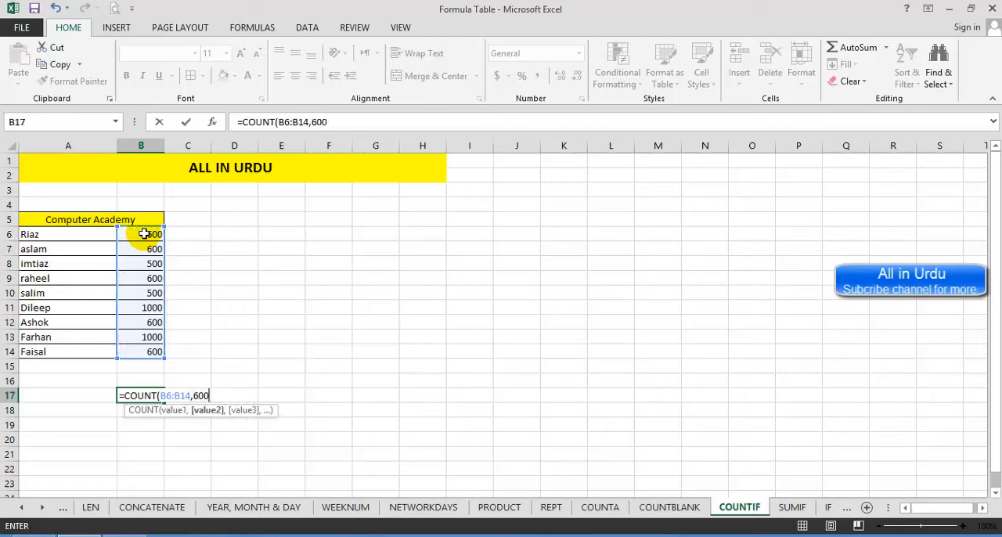
{"action": "key", "text": "Return"}
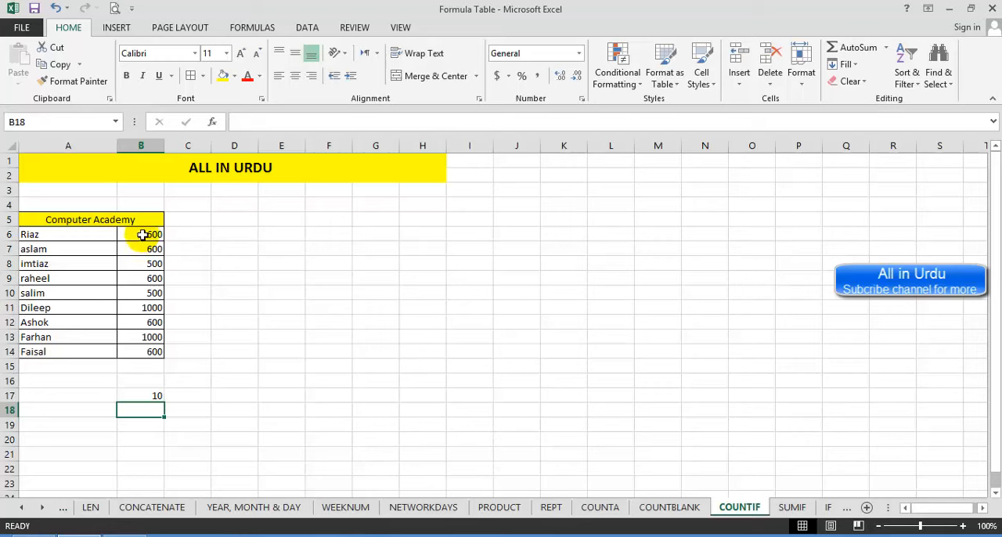
Step: Compare the amounts in B6:B14 with the COUNT formula in B17
{"action": "left_click_drag", "start_coordinate": [138, 234], "coordinate": [144, 356]}
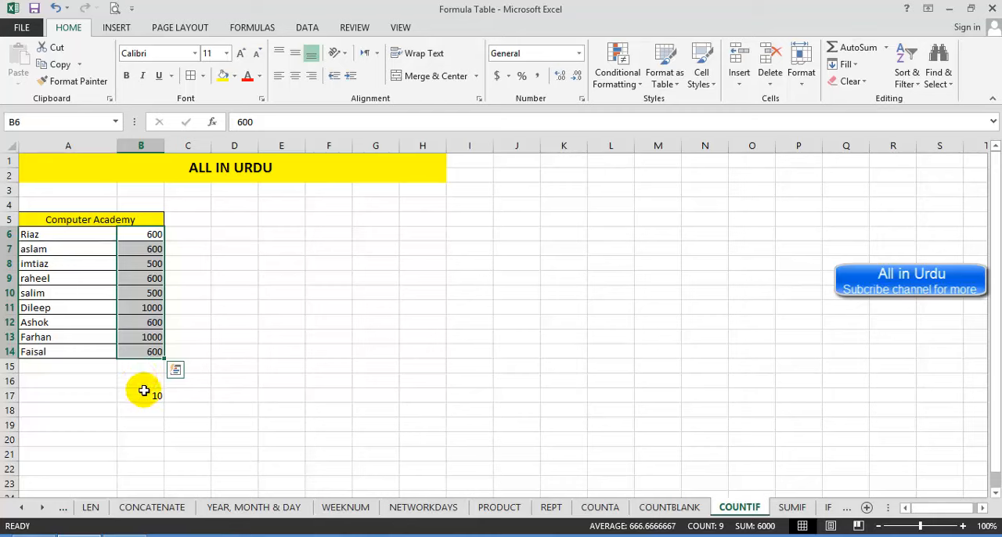
{"action": "left_click", "coordinate": [143, 393]}
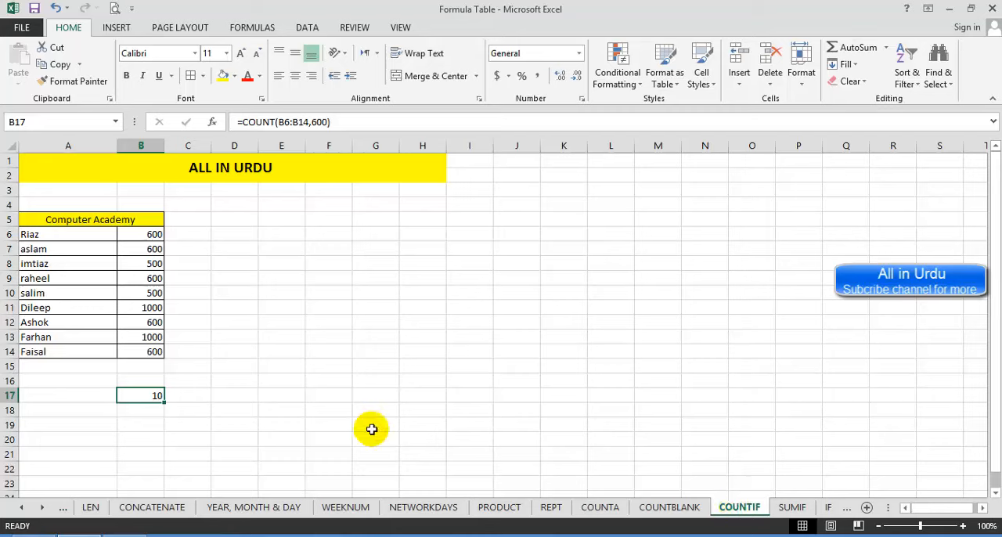
{"action": "left_click", "coordinate": [139, 409]}
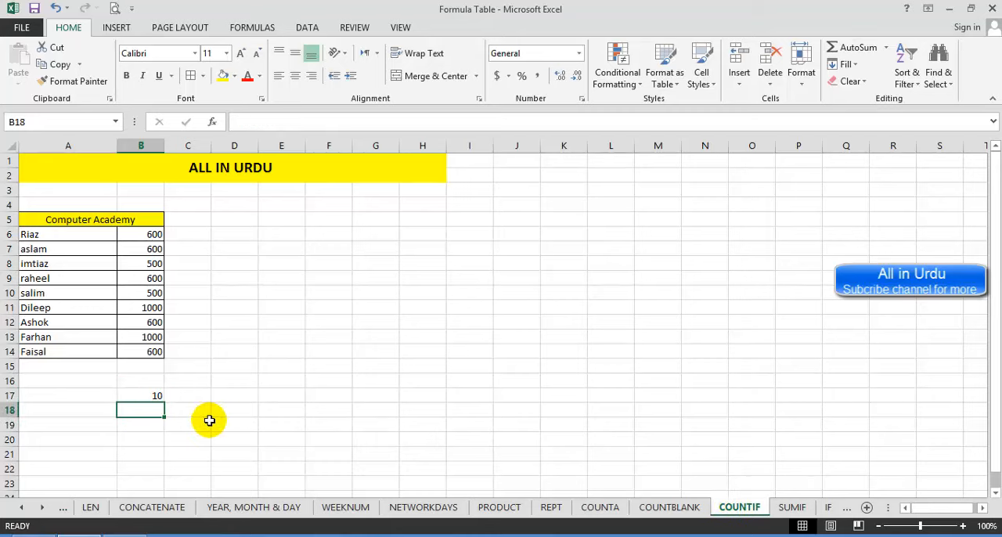
{"action": "type", "text": "=count"}
{"action": "type", "text": "id"}
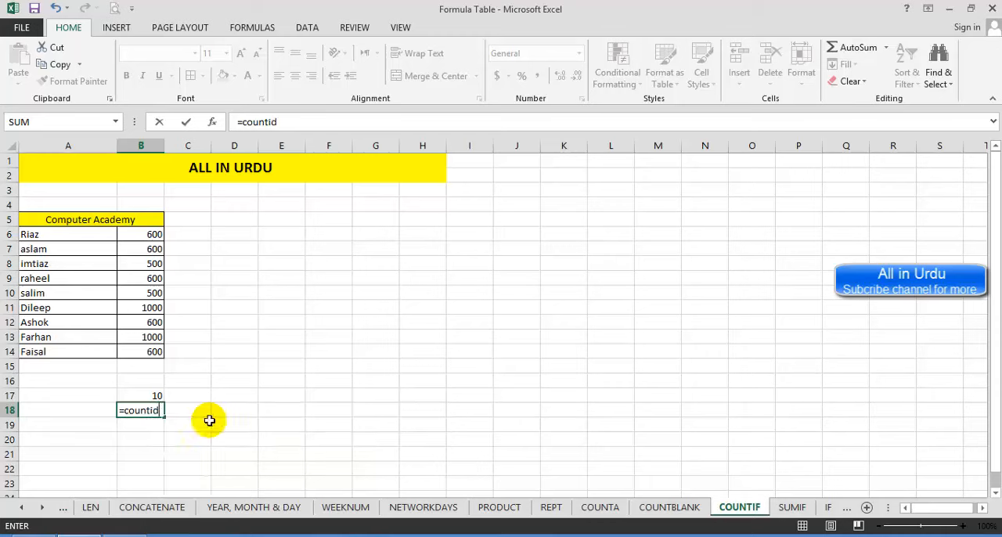
{"action": "key", "text": "BackSpace"}
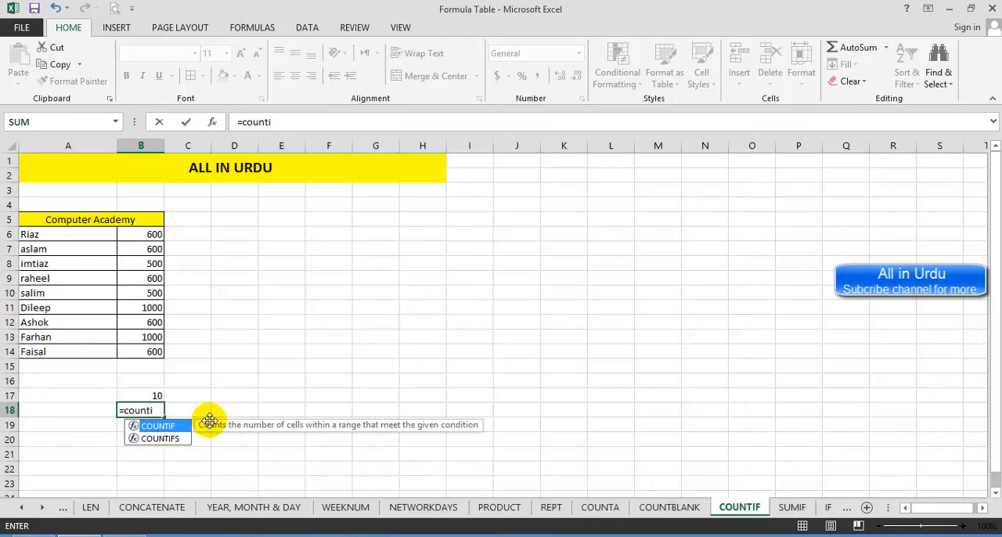
{"action": "left_click", "coordinate": [141, 395]}
Step: Enter =COUNTIF(B6:B14,600) in B18 to count the amounts equal to 600, and check the formula against the amounts list
{"action": "left_click", "coordinate": [141, 409]}
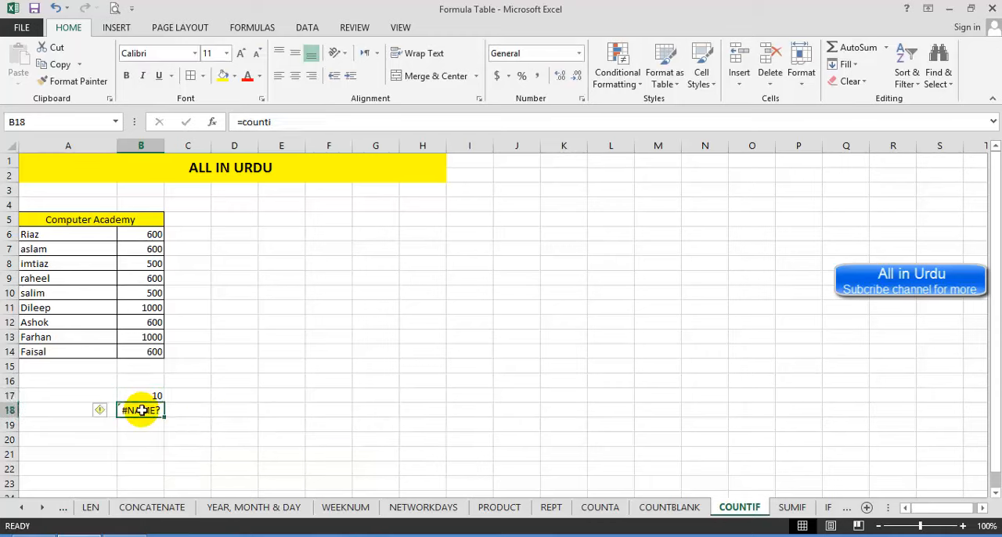
{"action": "type", "text": "=counti"}
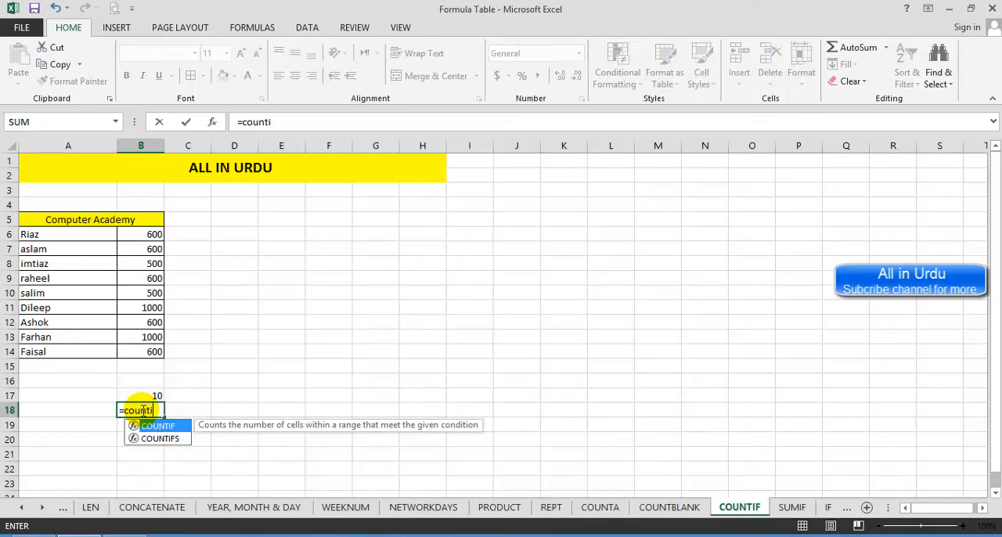
{"action": "type", "text": "f"}
{"action": "key", "text": "Tab"}
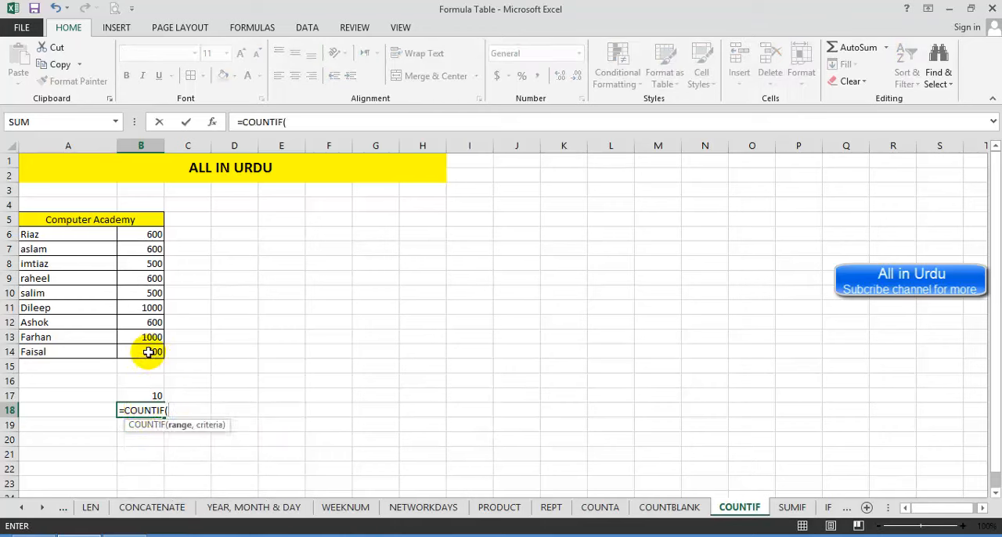
{"action": "left_click_drag", "start_coordinate": [149, 351], "coordinate": [147, 233]}
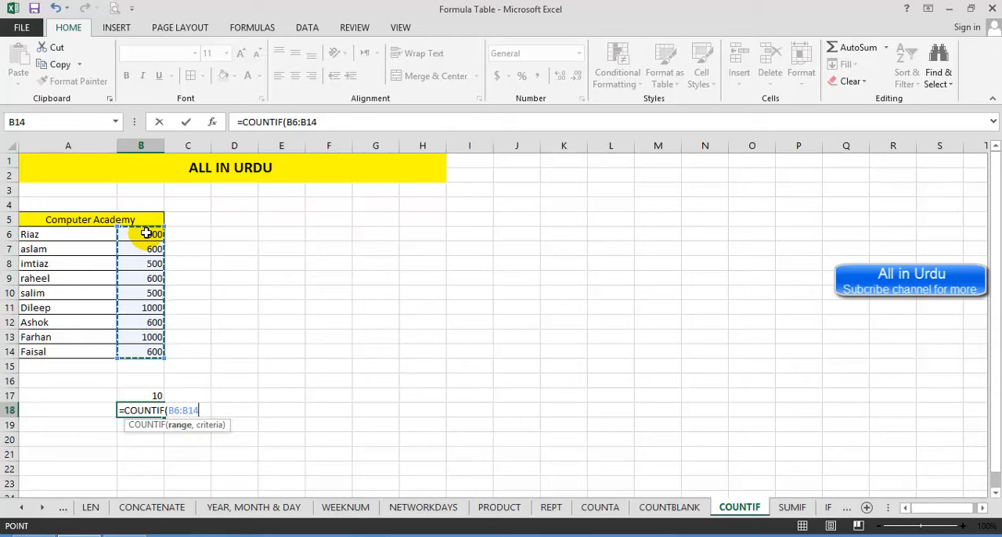
{"action": "type", "text": ",600"}
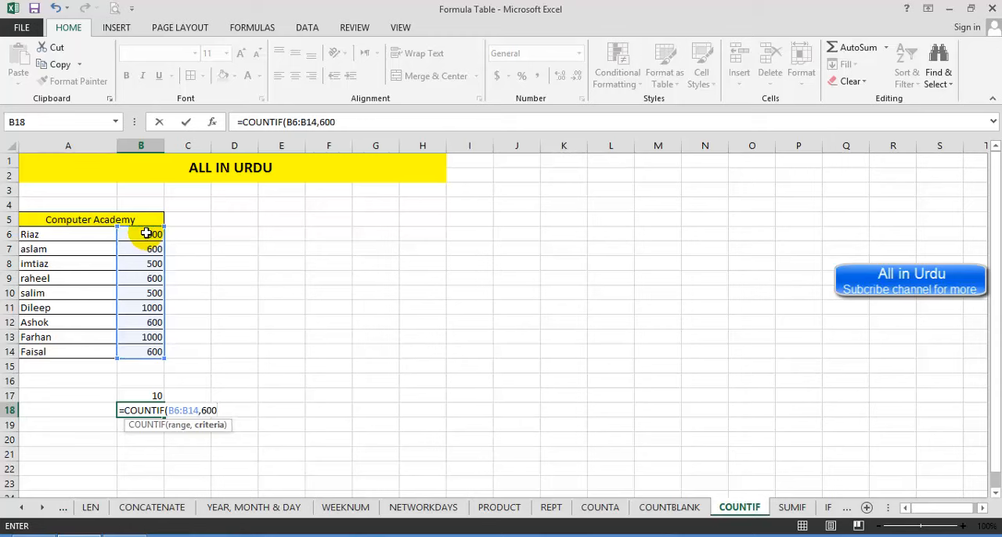
{"action": "key", "text": "Return"}
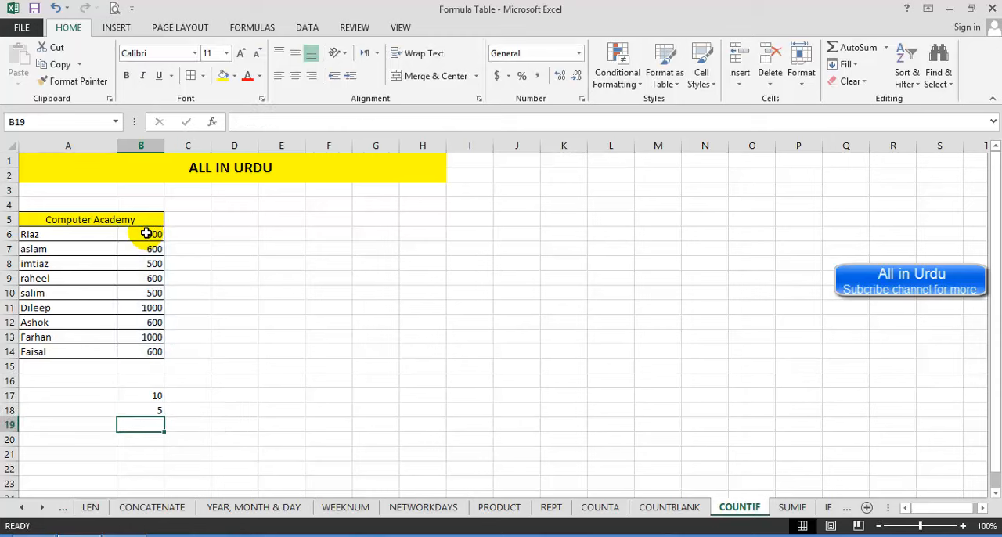
{"action": "left_click", "coordinate": [143, 410]}
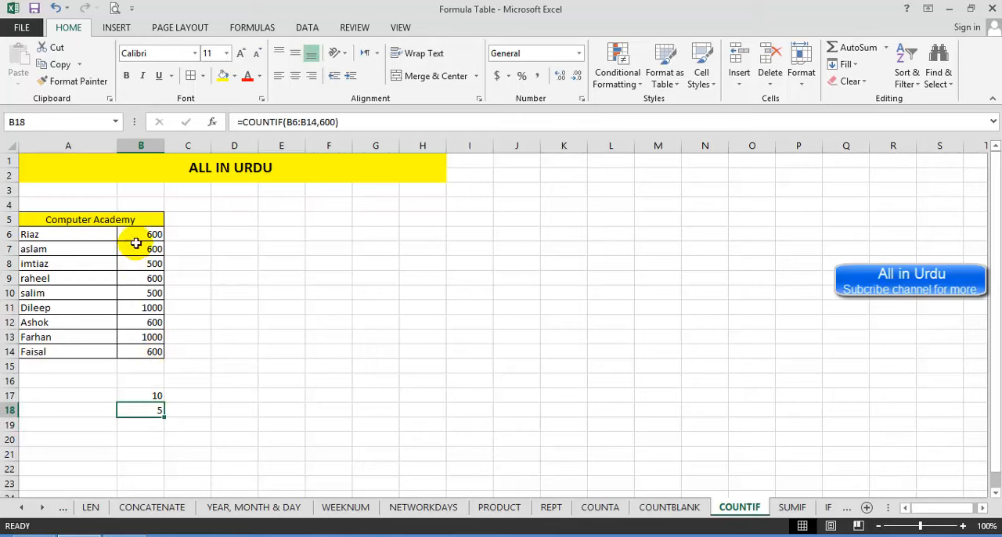
{"action": "left_click_drag", "start_coordinate": [141, 234], "coordinate": [145, 351]}
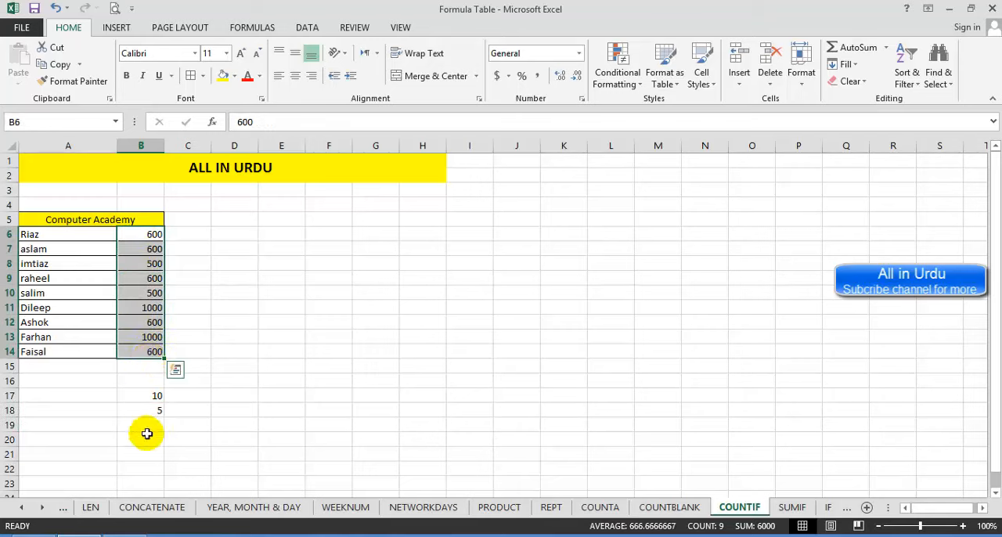
Step: Enter =COUNTIF(B6:B14,500) in B19 to count the amounts equal to 500
{"action": "left_click", "coordinate": [143, 425]}
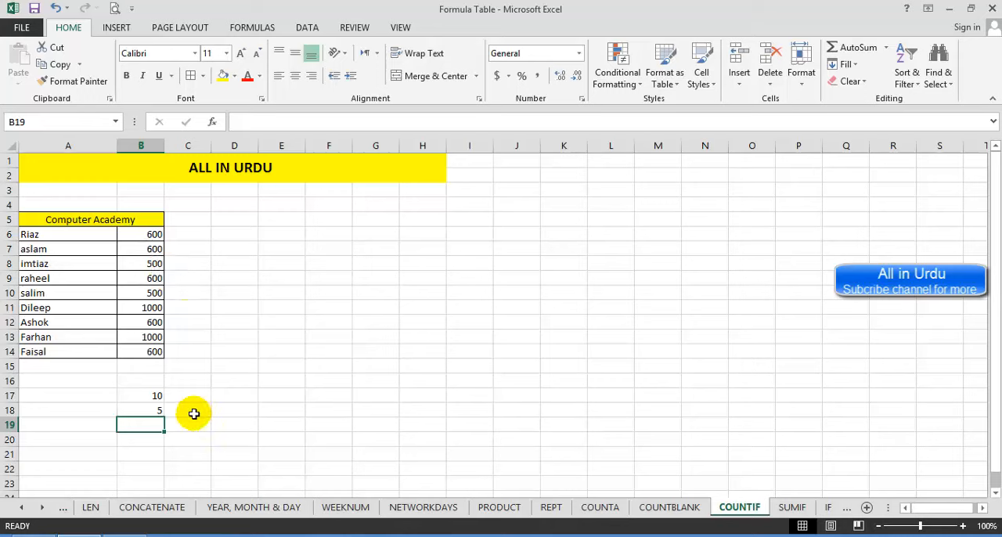
{"action": "type", "text": "=cou"}
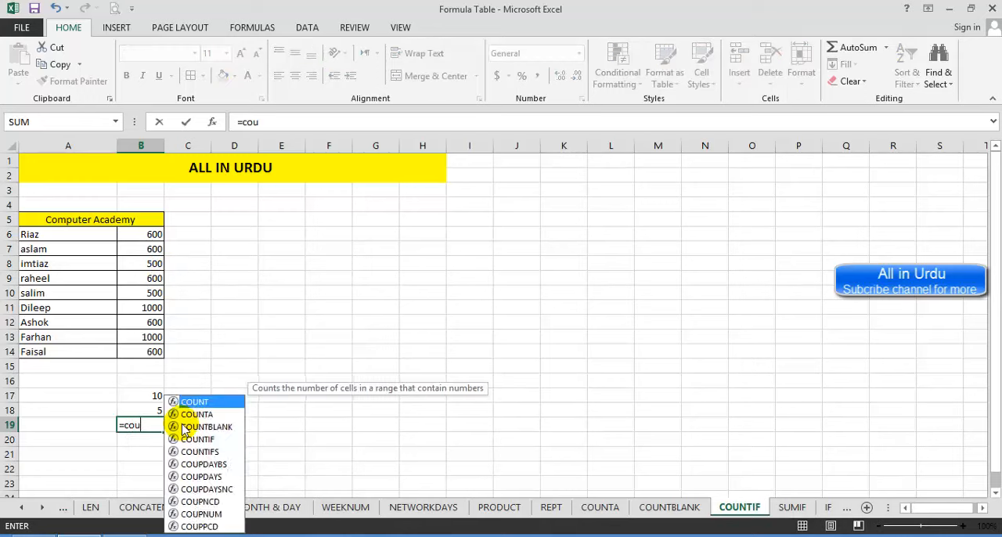
{"action": "type", "text": "ntif"}
{"action": "key", "text": "Tab"}
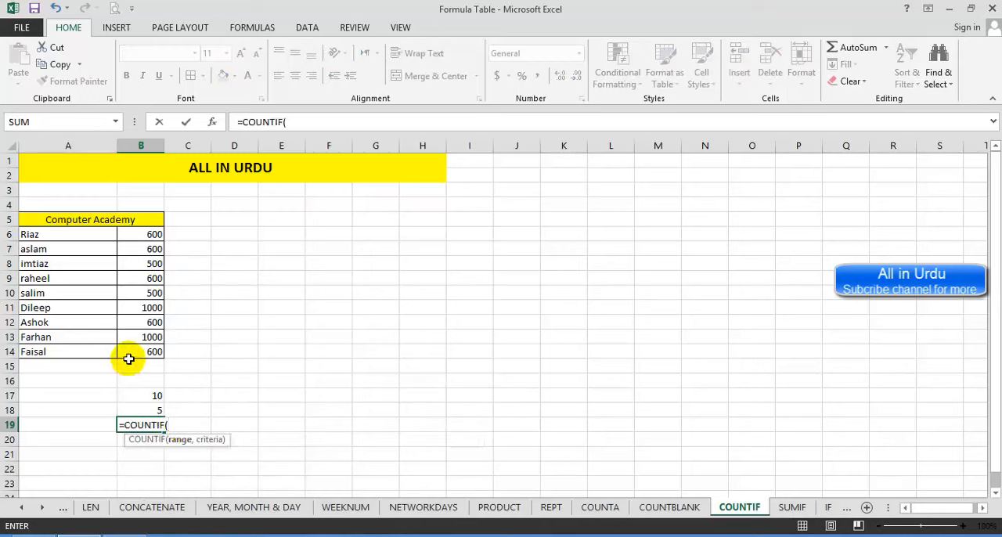
{"action": "left_click_drag", "start_coordinate": [130, 356], "coordinate": [137, 234]}
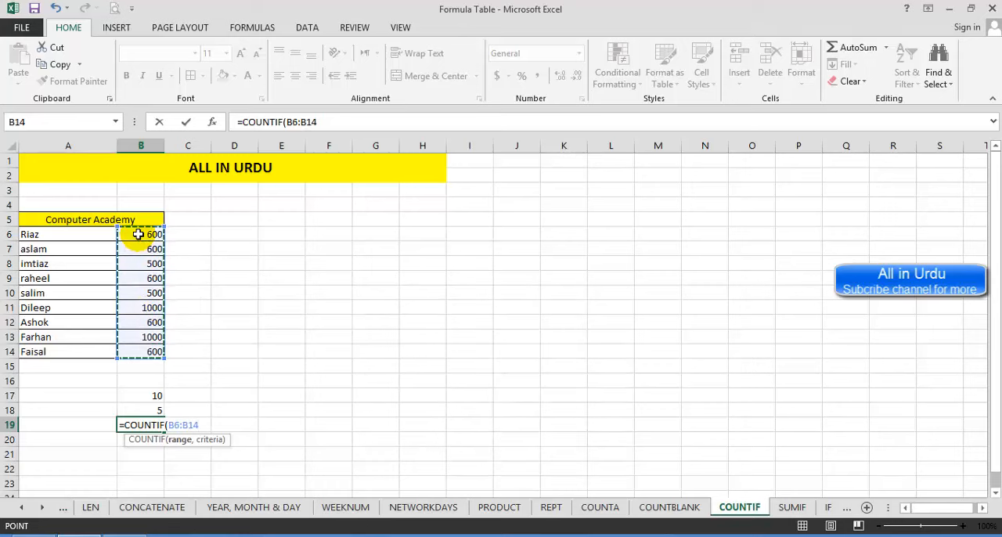
{"action": "type", "text": ",500"}
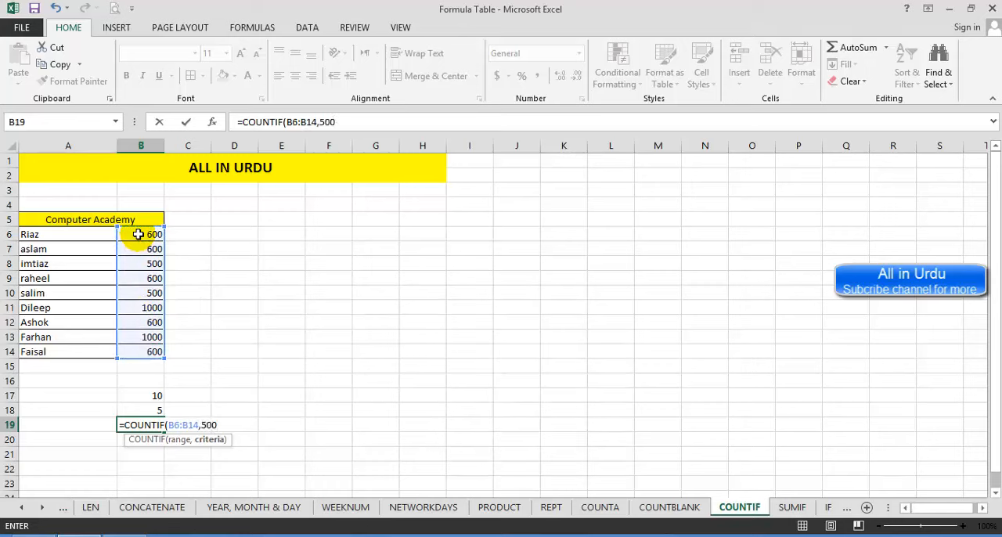
{"action": "key", "text": "Return"}
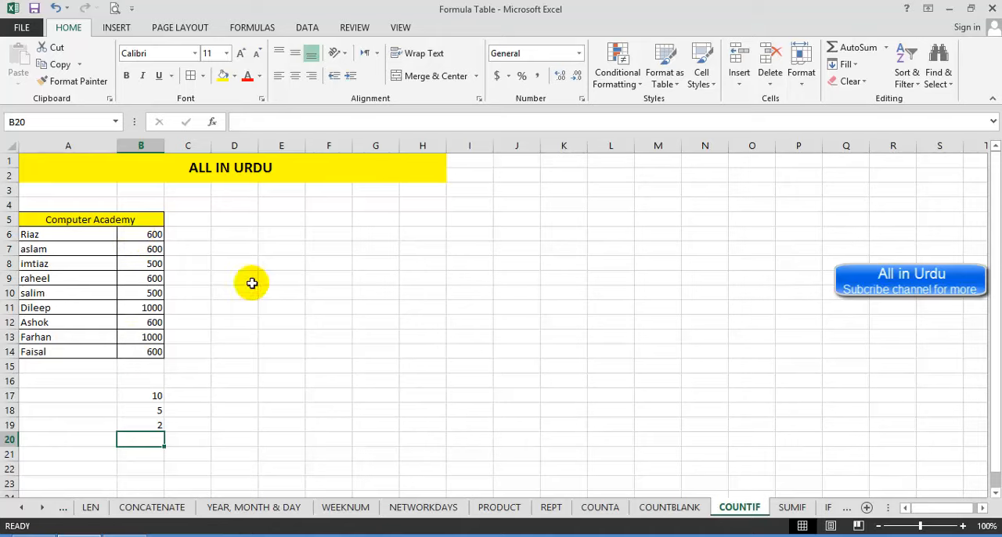
Step: Go to the SUMIF sheet and enter =SUMIF(B6:B14,600) in D14 to add up the amounts equal to 600
{"action": "left_click", "coordinate": [790, 507]}
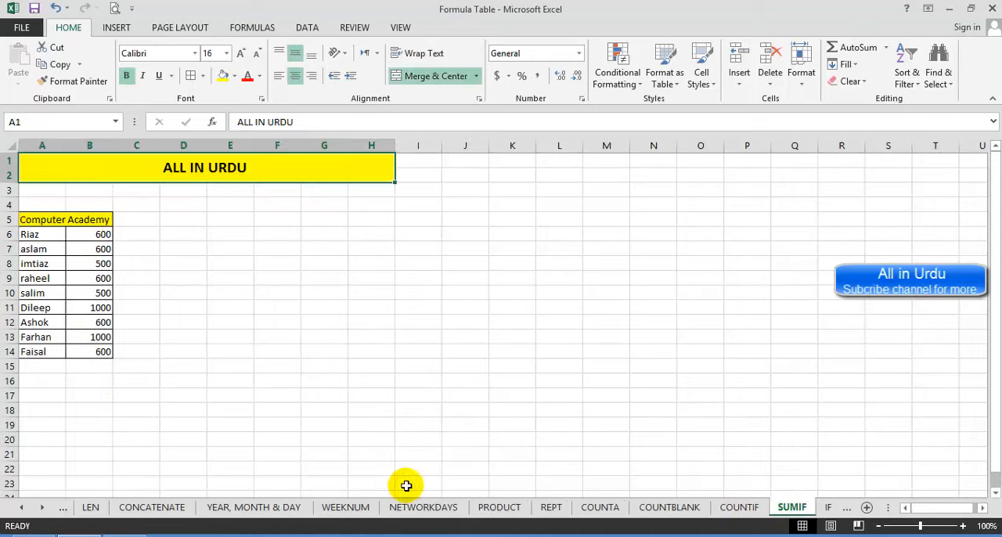
{"action": "left_click", "coordinate": [166, 358]}
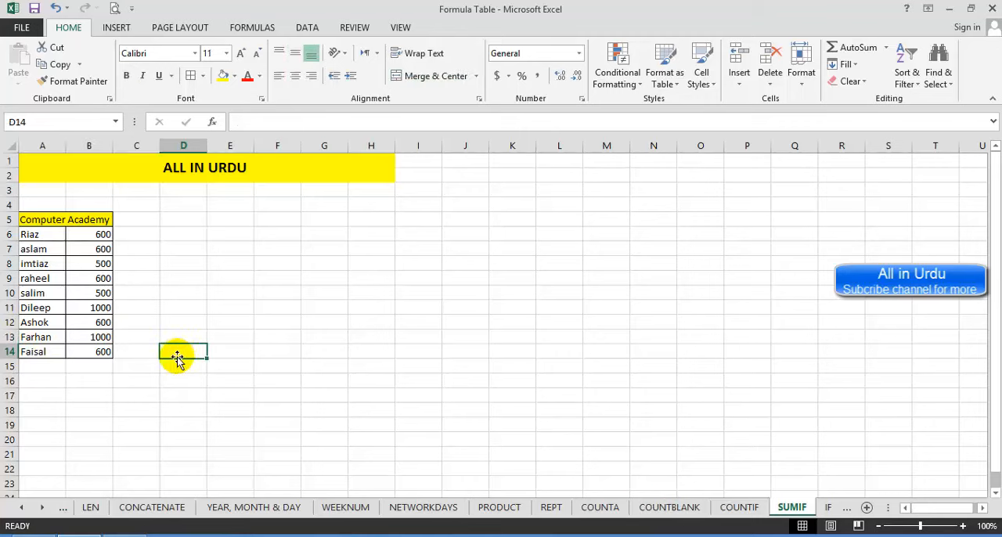
{"action": "left_click_drag", "start_coordinate": [98, 234], "coordinate": [92, 355]}
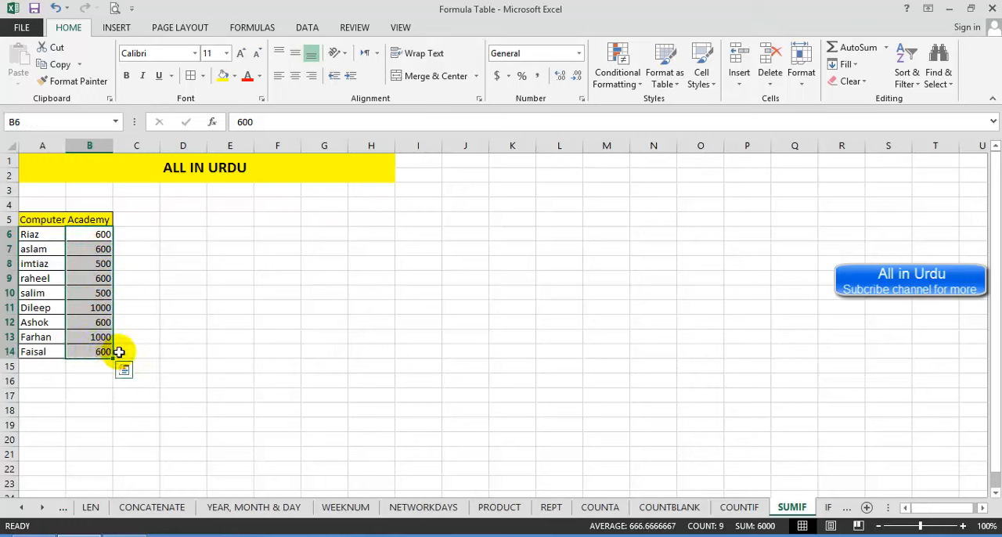
{"action": "left_click", "coordinate": [167, 348]}
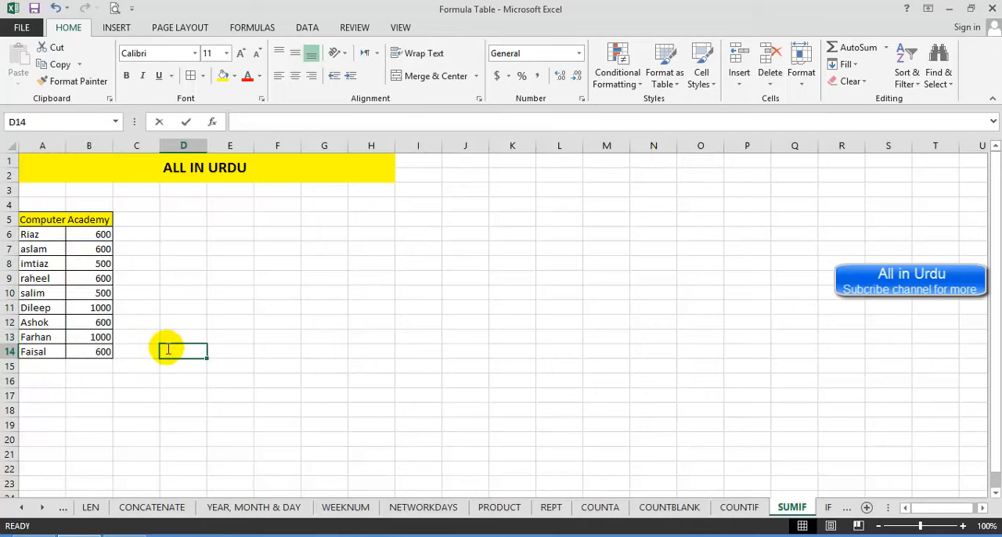
{"action": "type", "text": "=sumif"}
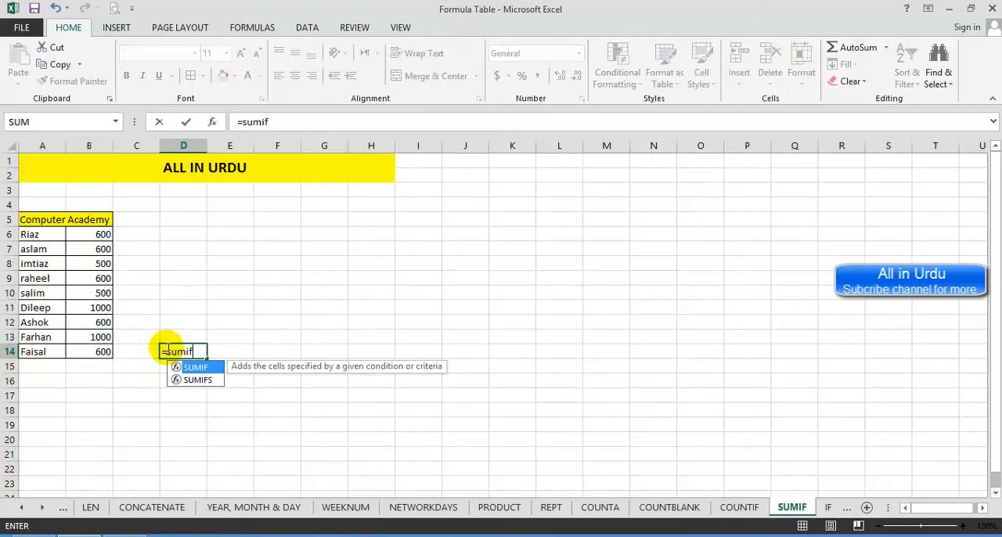
{"action": "key", "text": "Tab"}
{"action": "left_click_drag", "start_coordinate": [92, 234], "coordinate": [96, 353]}
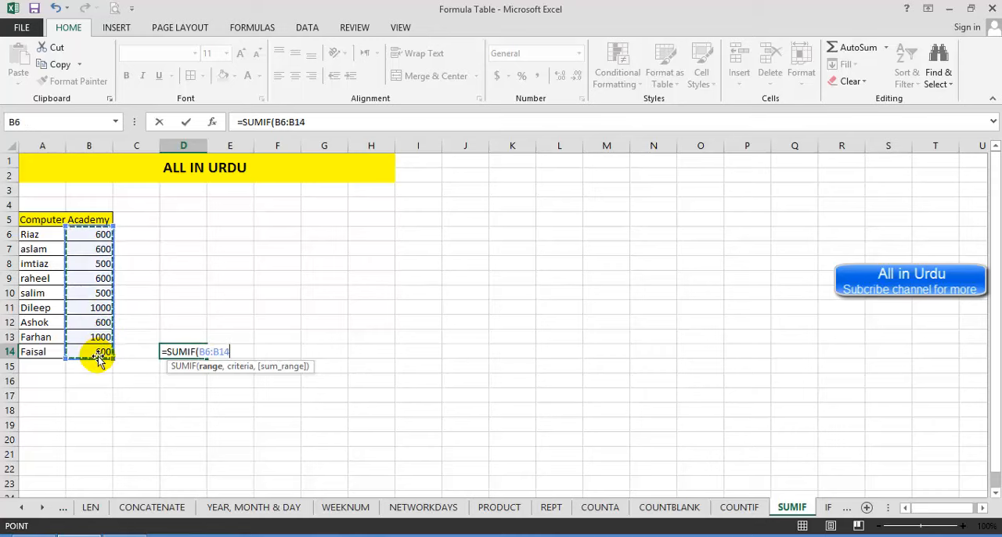
{"action": "type", "text": ",600"}
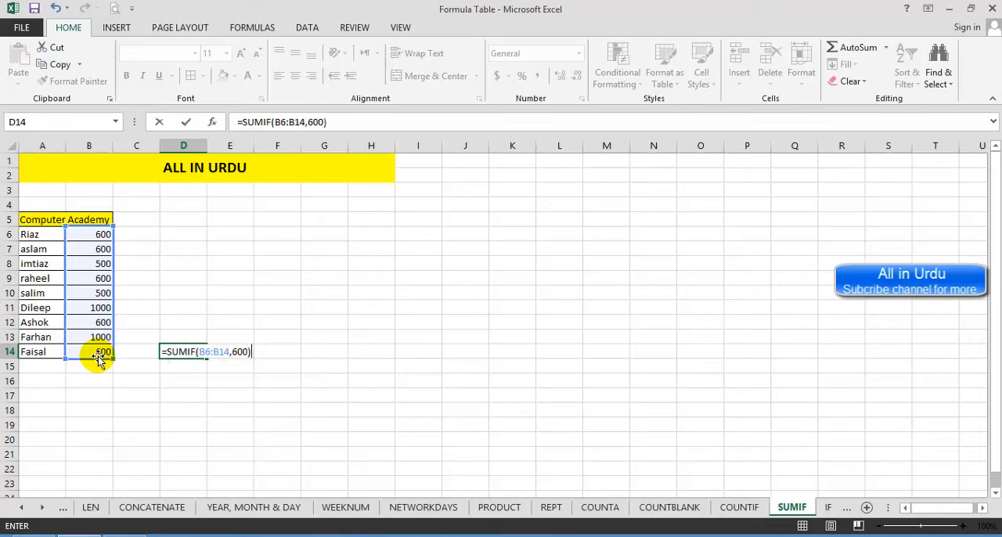
{"action": "key", "text": "Return"}
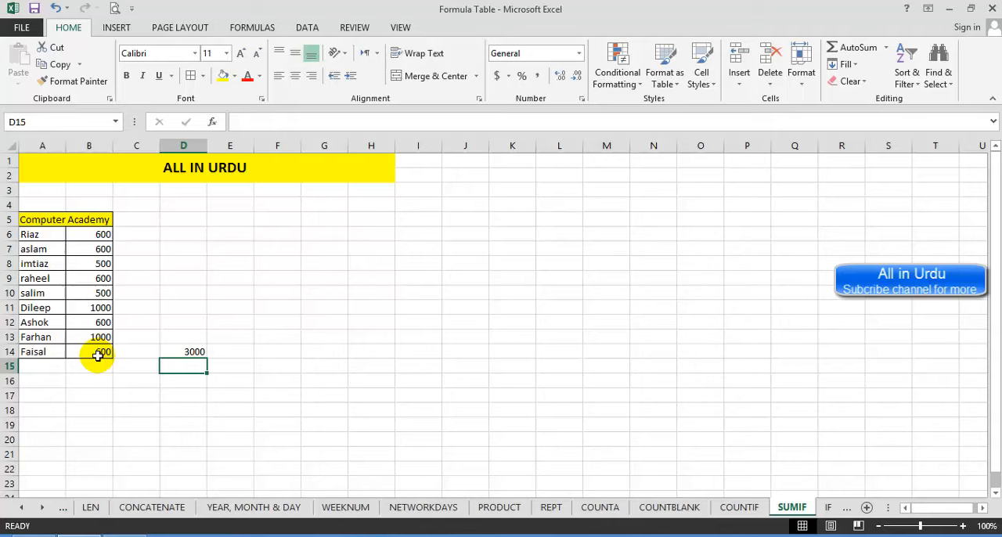